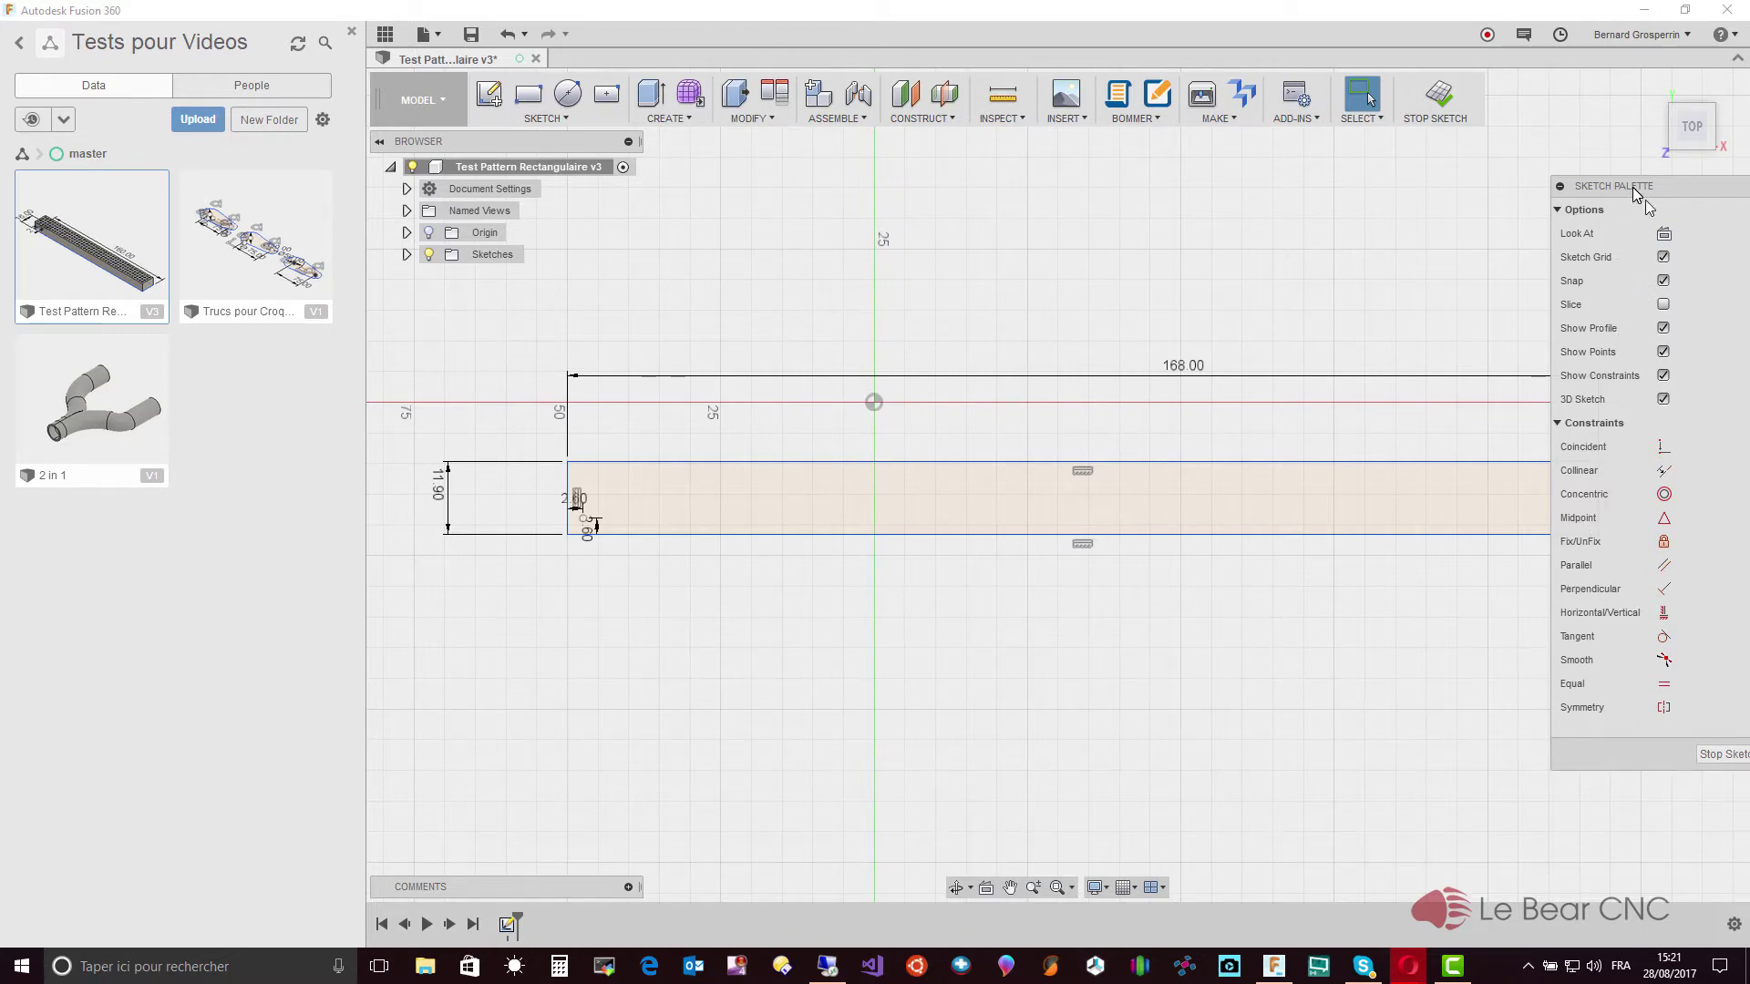
# Move the Sketch Palette aside and bring the rectangle's lower-left corner point into close view
pyautogui.moveTo(1634, 192); pyautogui.dragTo(1693, 283)
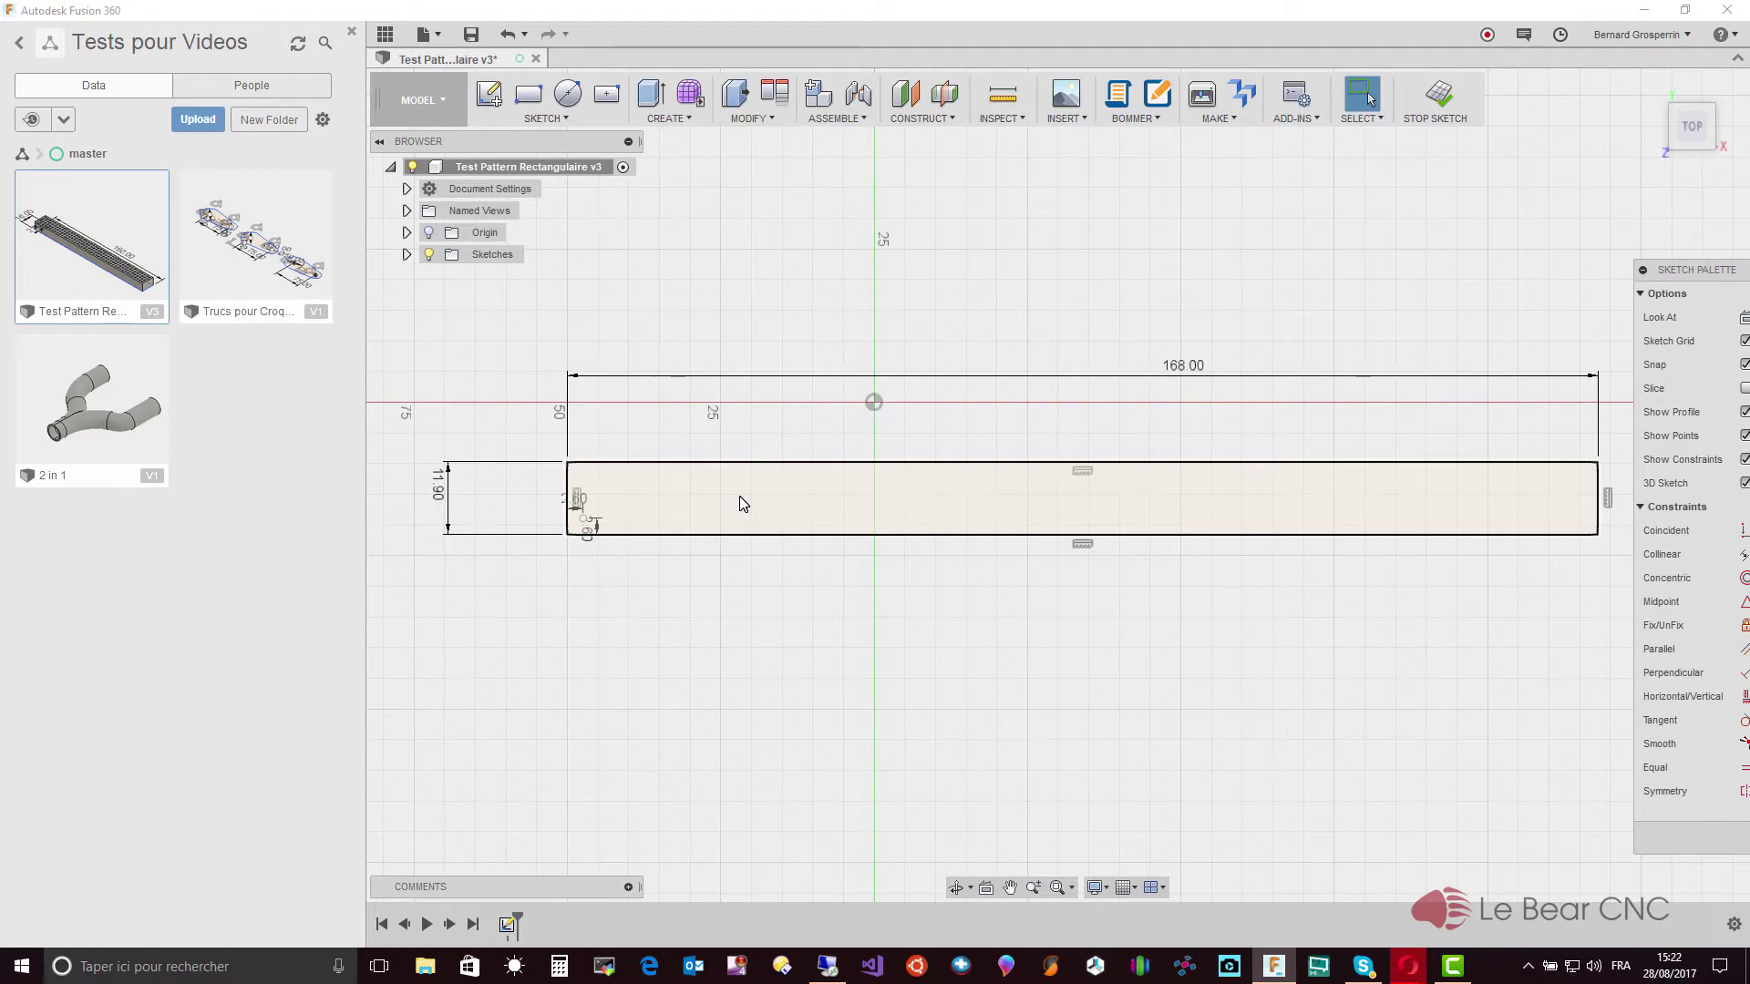
pyautogui.keyDown('shift'); pyautogui.moveTo(743, 504); pyautogui.dragTo(764, 560, button='middle'); pyautogui.keyUp('shift')
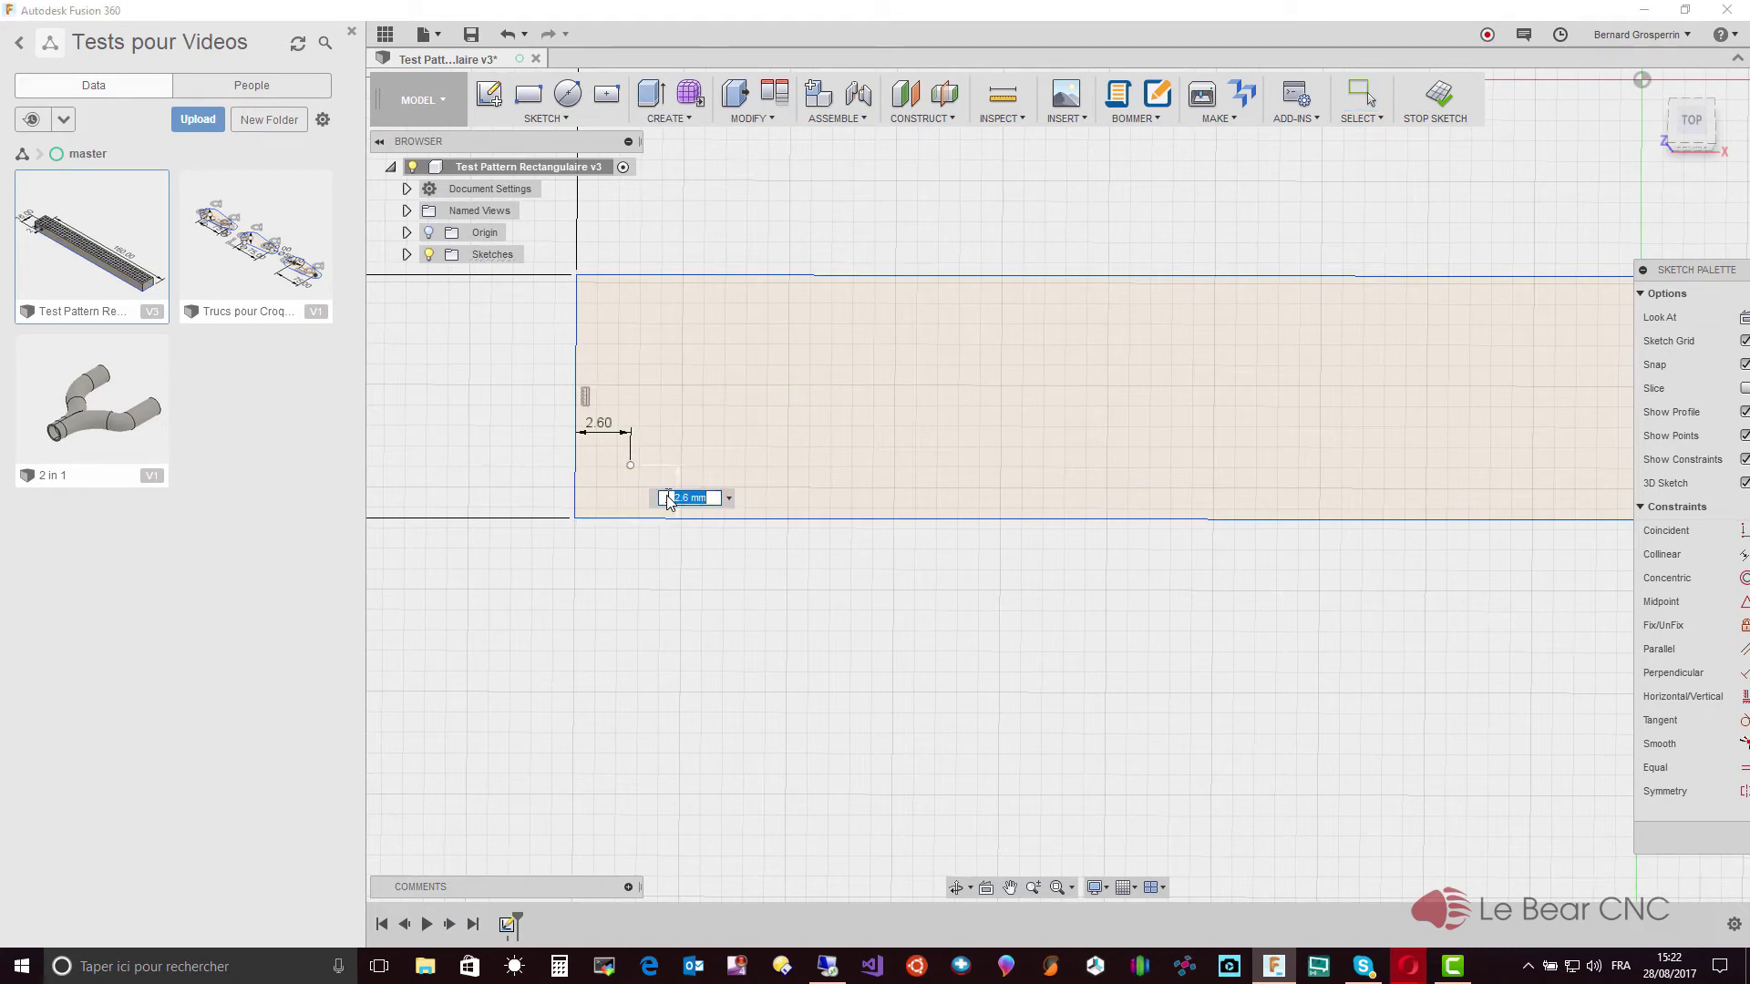
# Change the corner point's vertical and horizontal 2.60 offsets to 2.00 mm
pyautogui.doubleClick(667, 496)
pyautogui.write('2')
pyautogui.press('Return')
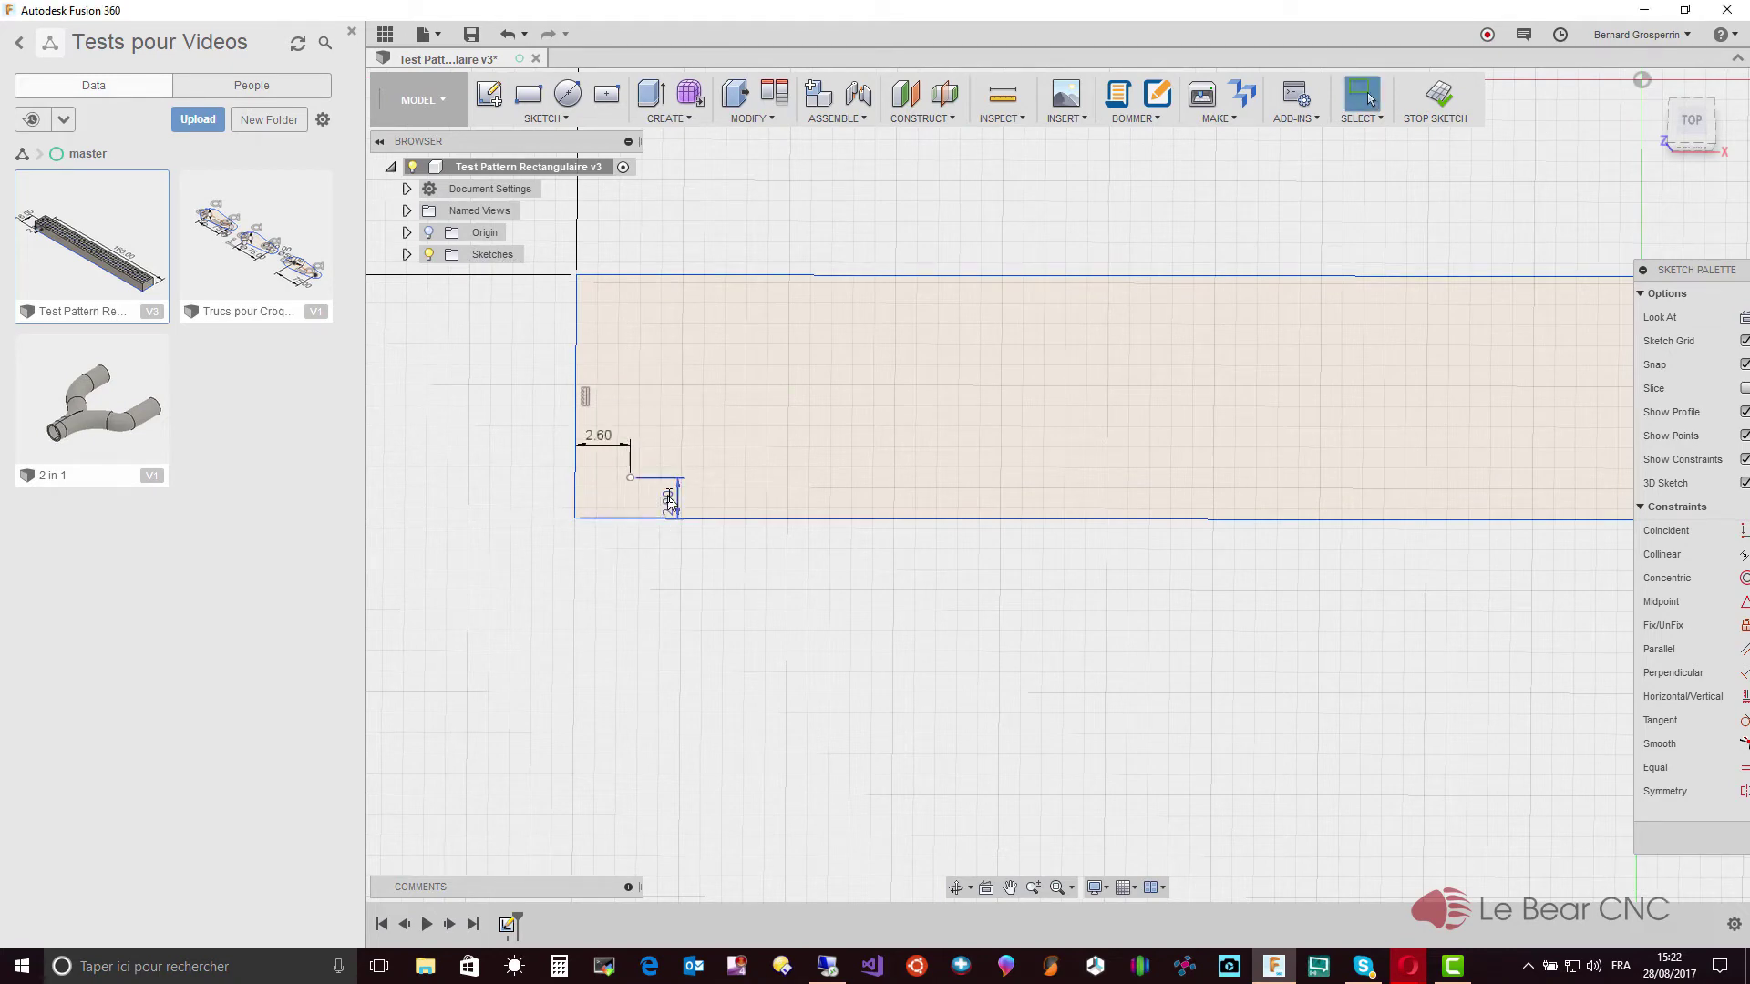
pyautogui.doubleClick(599, 436)
pyautogui.write('2')
pyautogui.press('Return')
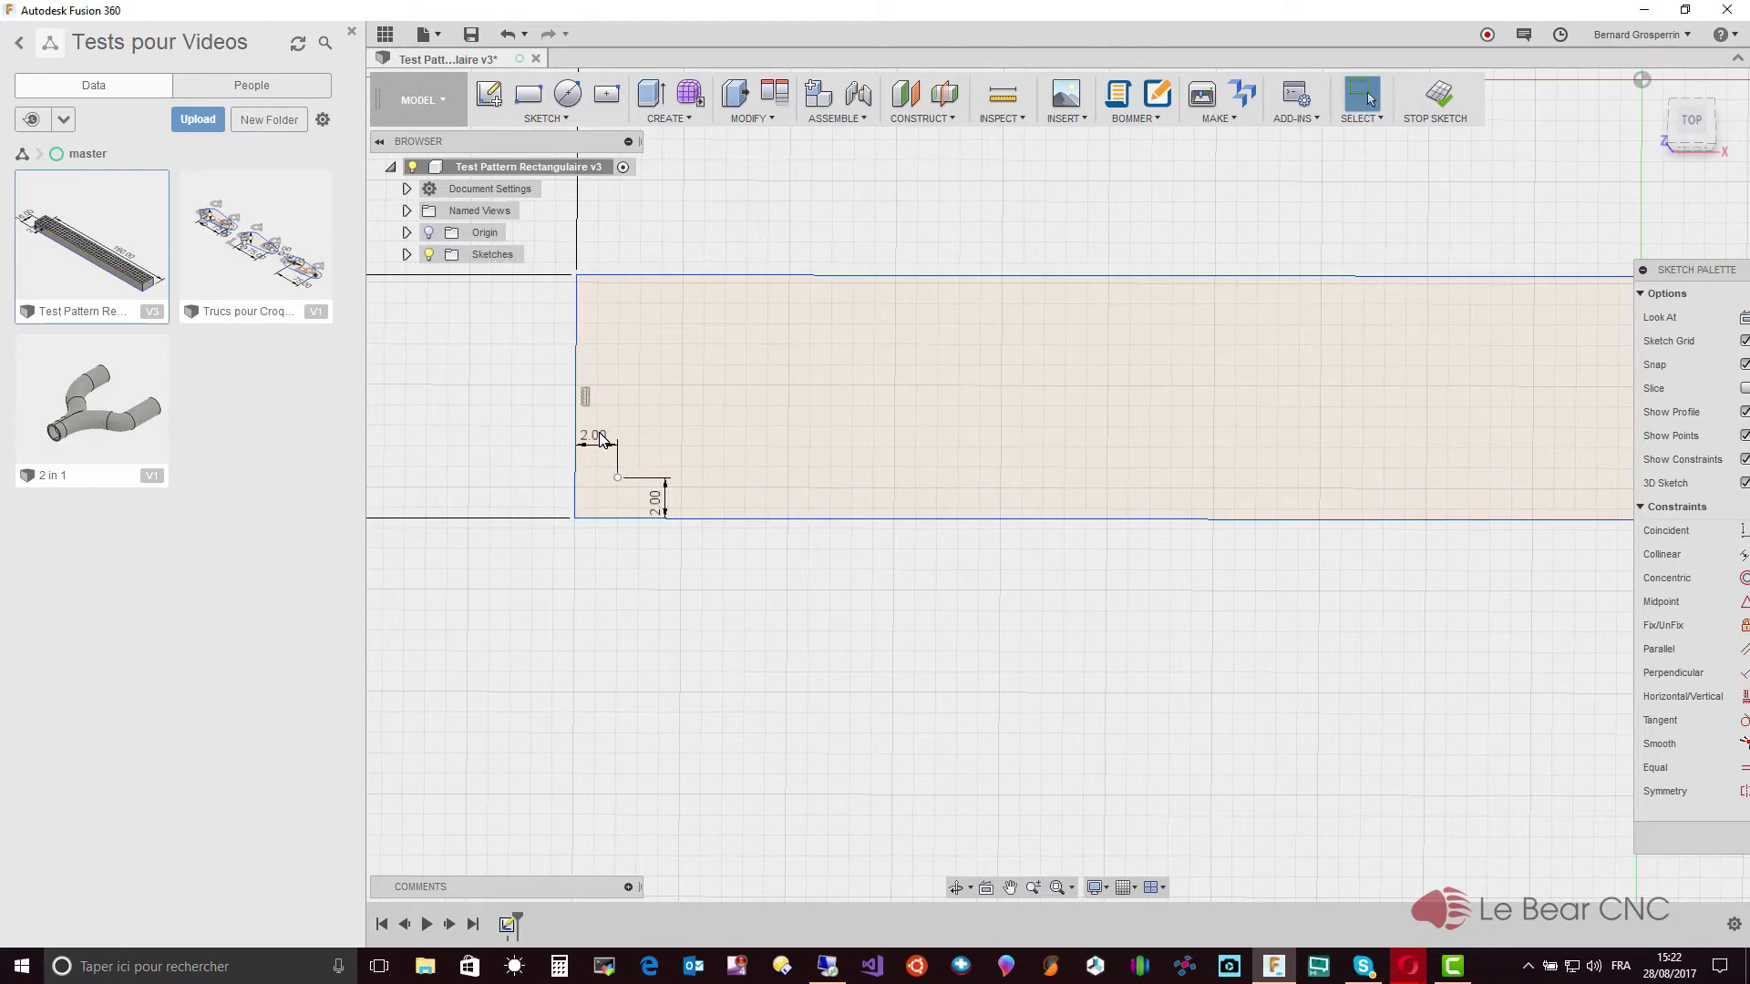
# Switch the active sketch tool to Point and move the Sketch Palette further left
pyautogui.scroll(-1, 675, 583)
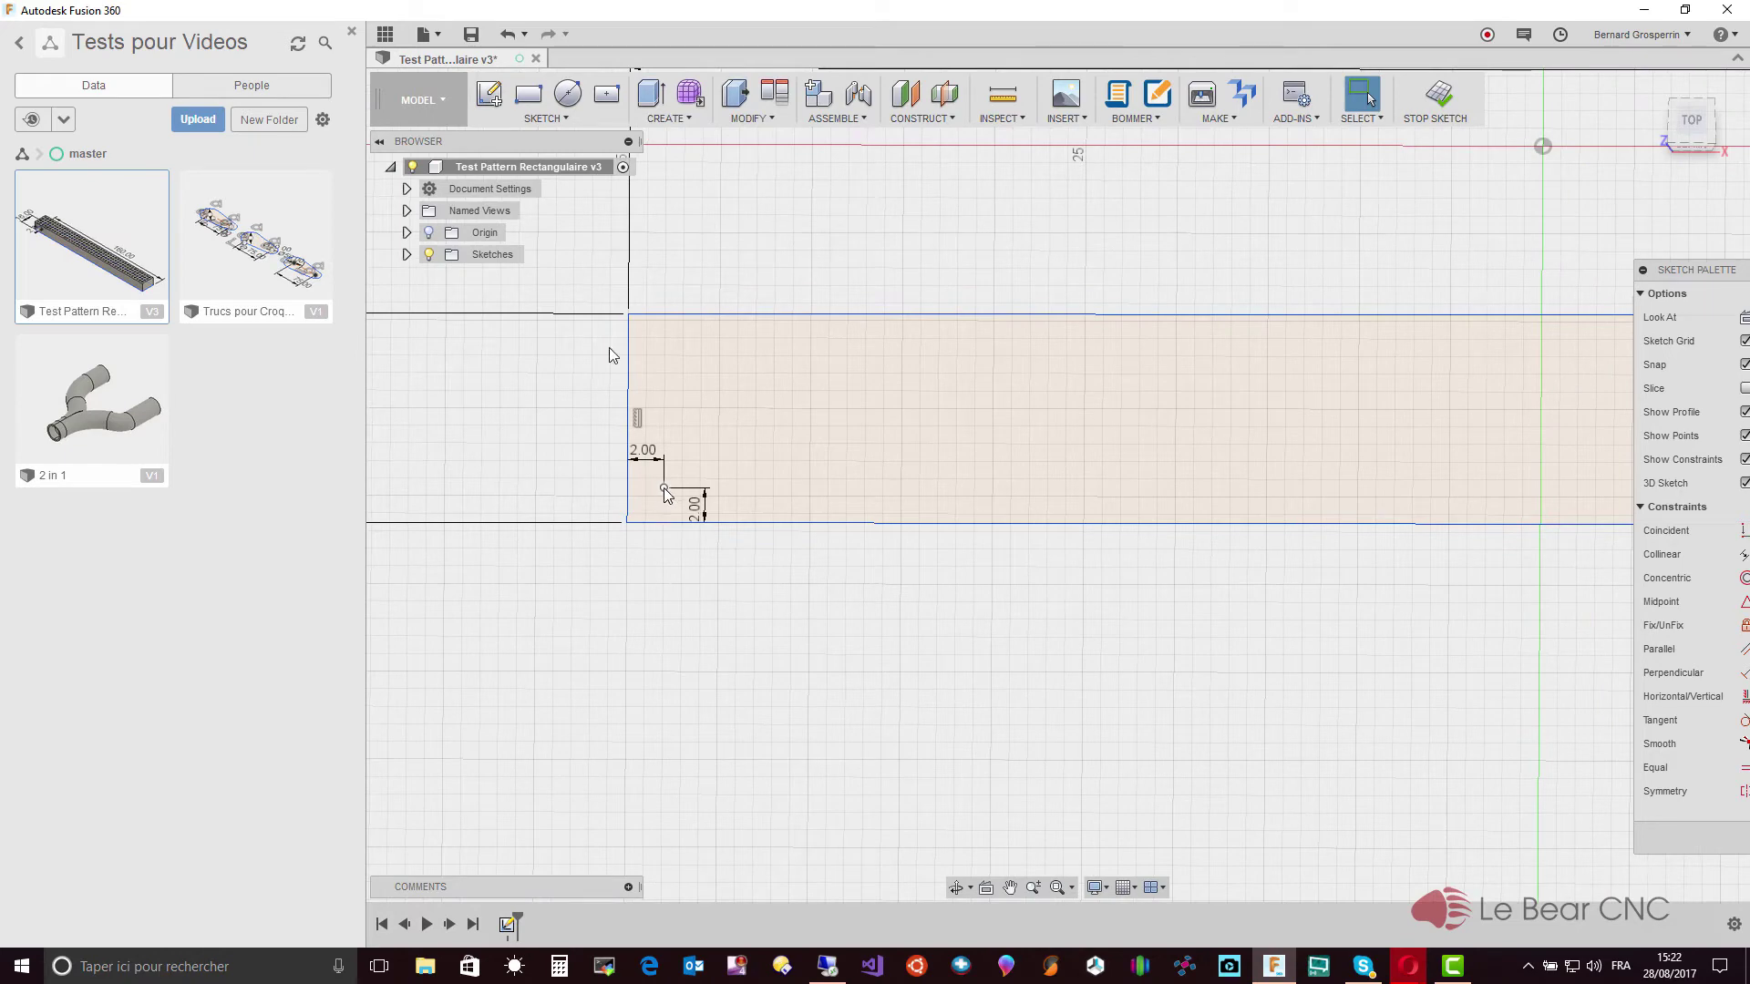
pyautogui.click(527, 94)
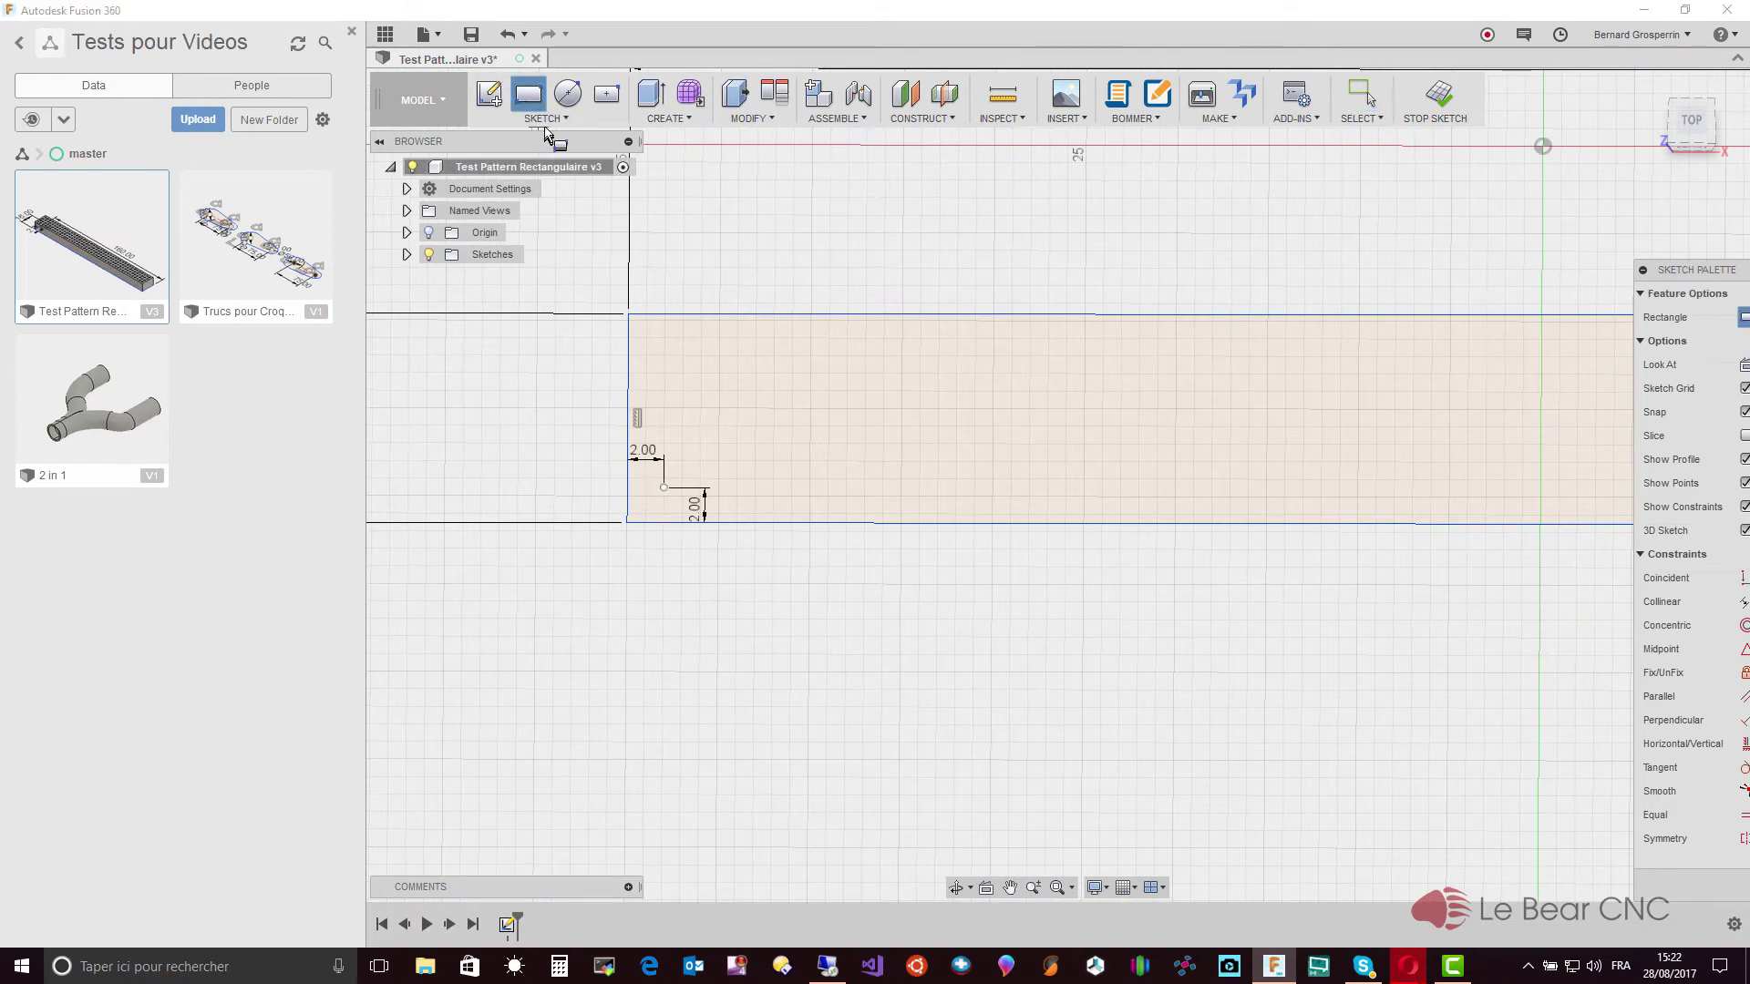
pyautogui.click(563, 120)
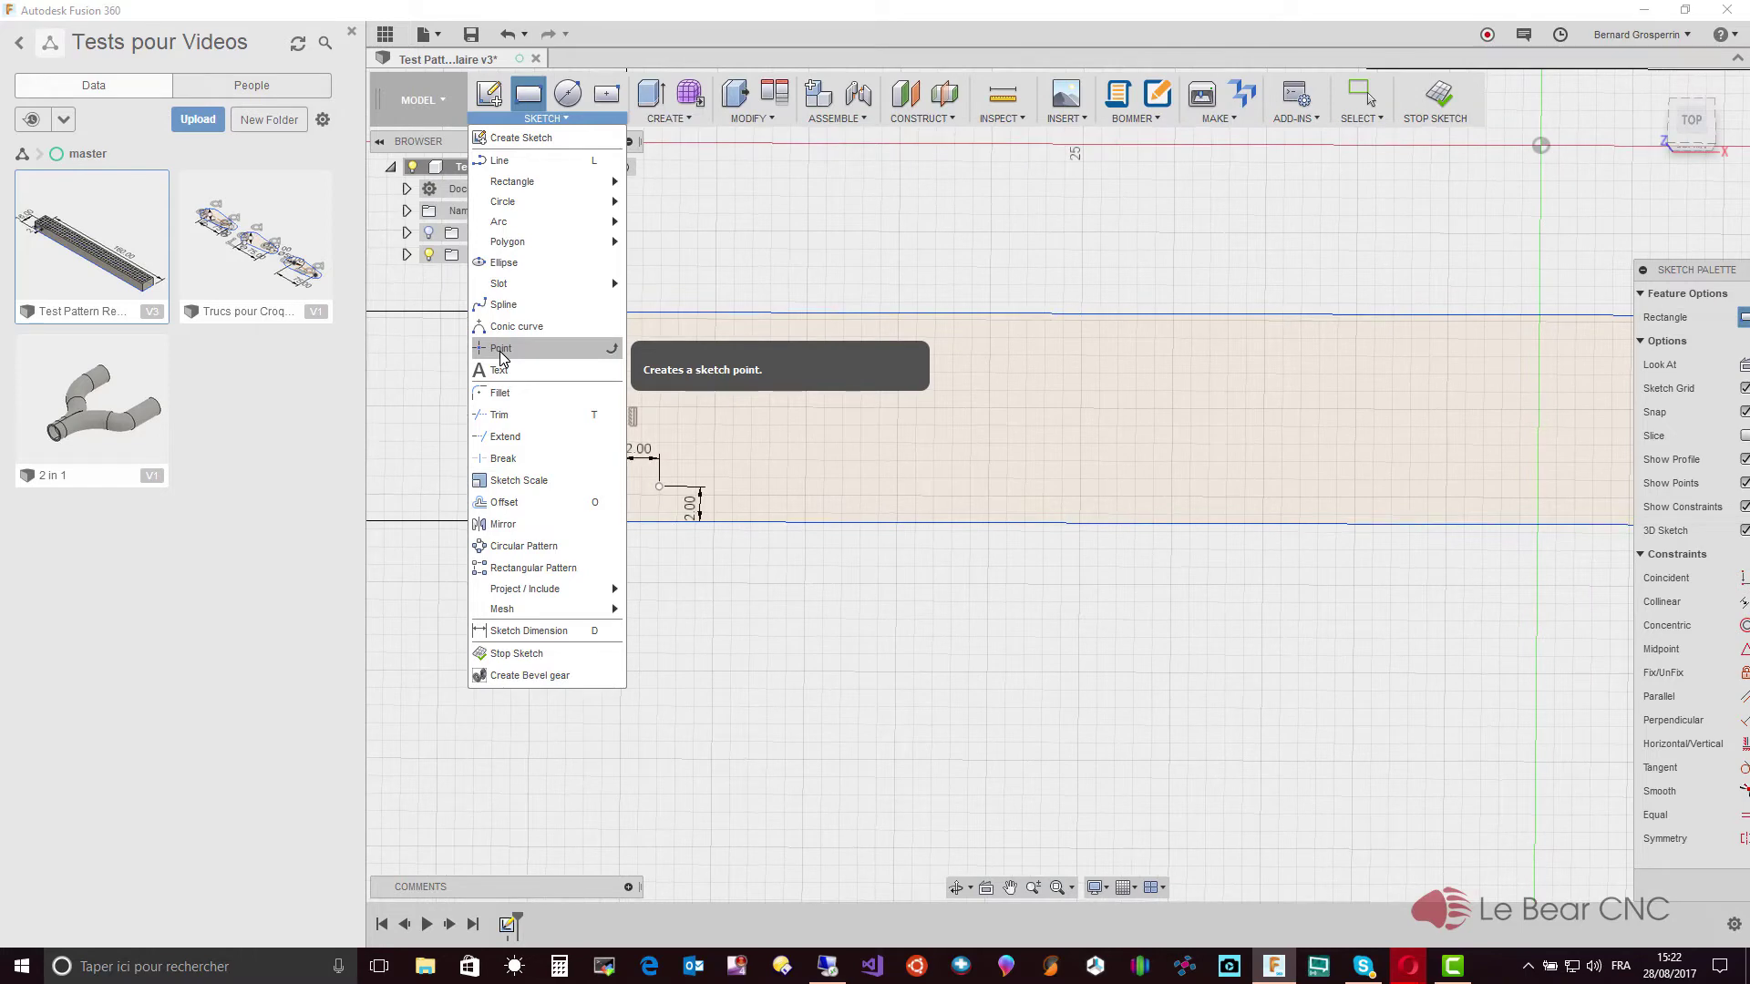
pyautogui.click(500, 350)
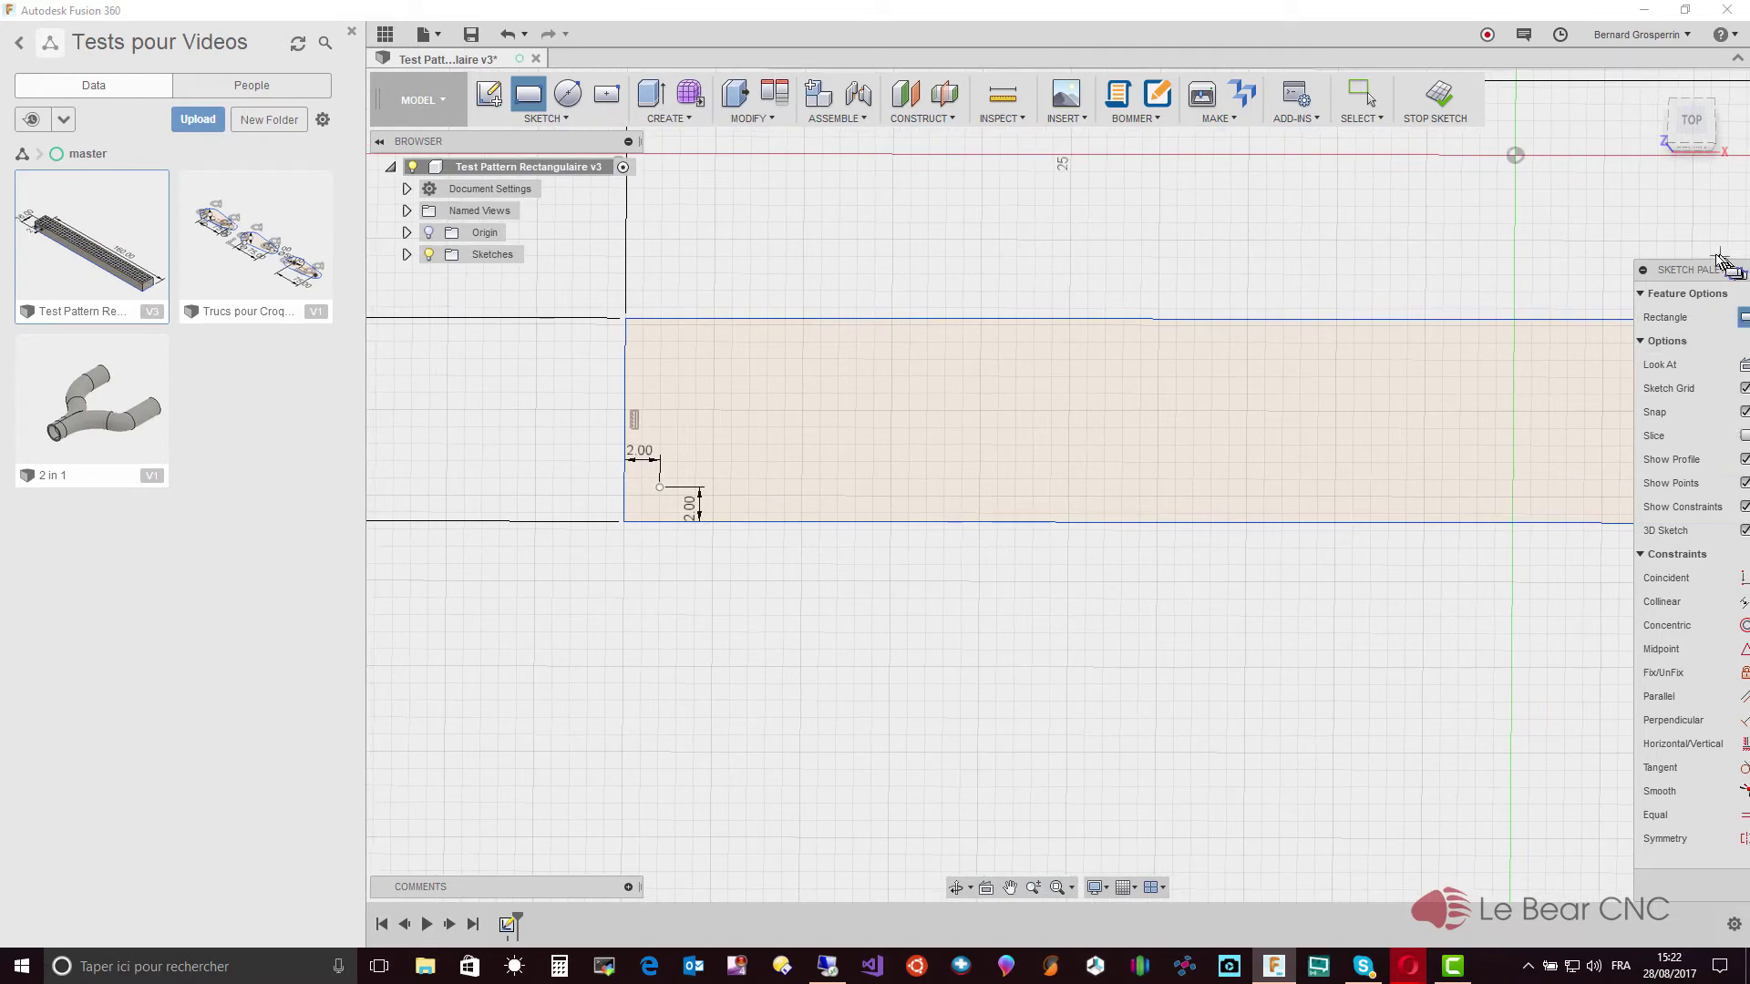
pyautogui.moveTo(1707, 267); pyautogui.dragTo(1561, 263)
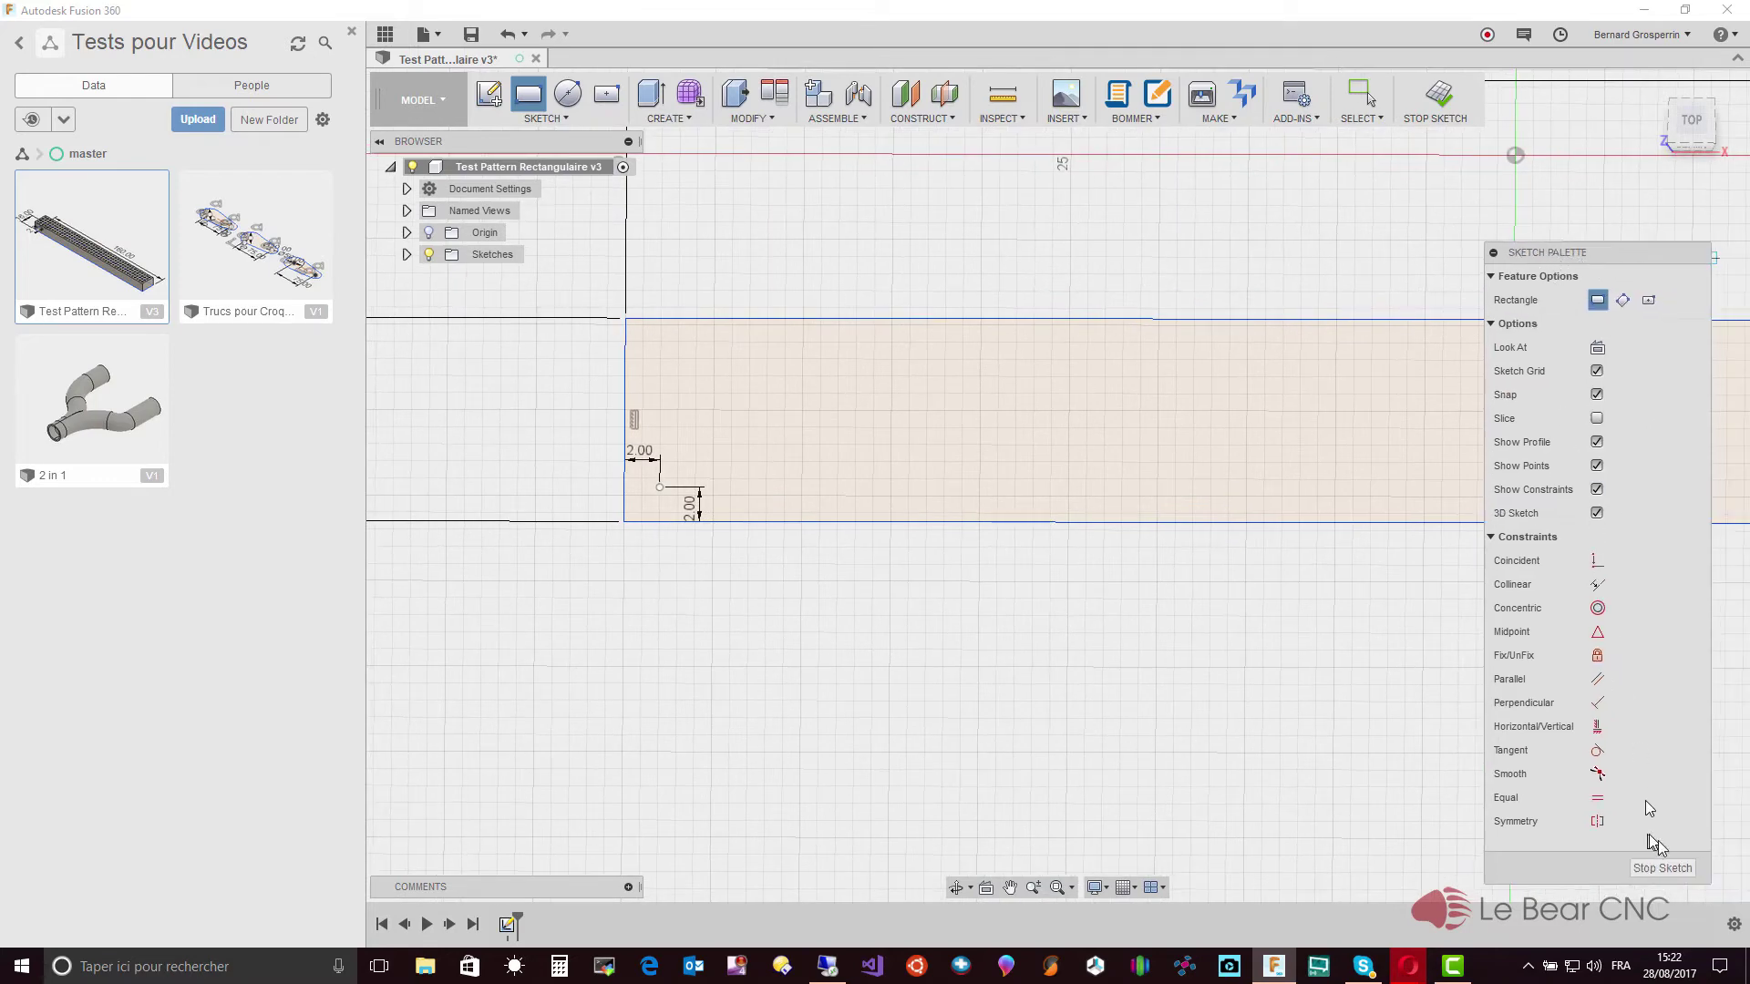
# Stop the sketch and extrude the bar's rectangle profile 10 mm into a solid
pyautogui.click(1661, 869)
pyautogui.moveTo(1658, 872)
pyautogui.keyDown('shift'); pyautogui.mouseDown(button='middle')
pyautogui.moveTo(1194, 549)
pyautogui.moveTo(1172, 499)
pyautogui.mouseUp(button='middle'); pyautogui.keyUp('shift')
pyautogui.click(1171, 500)
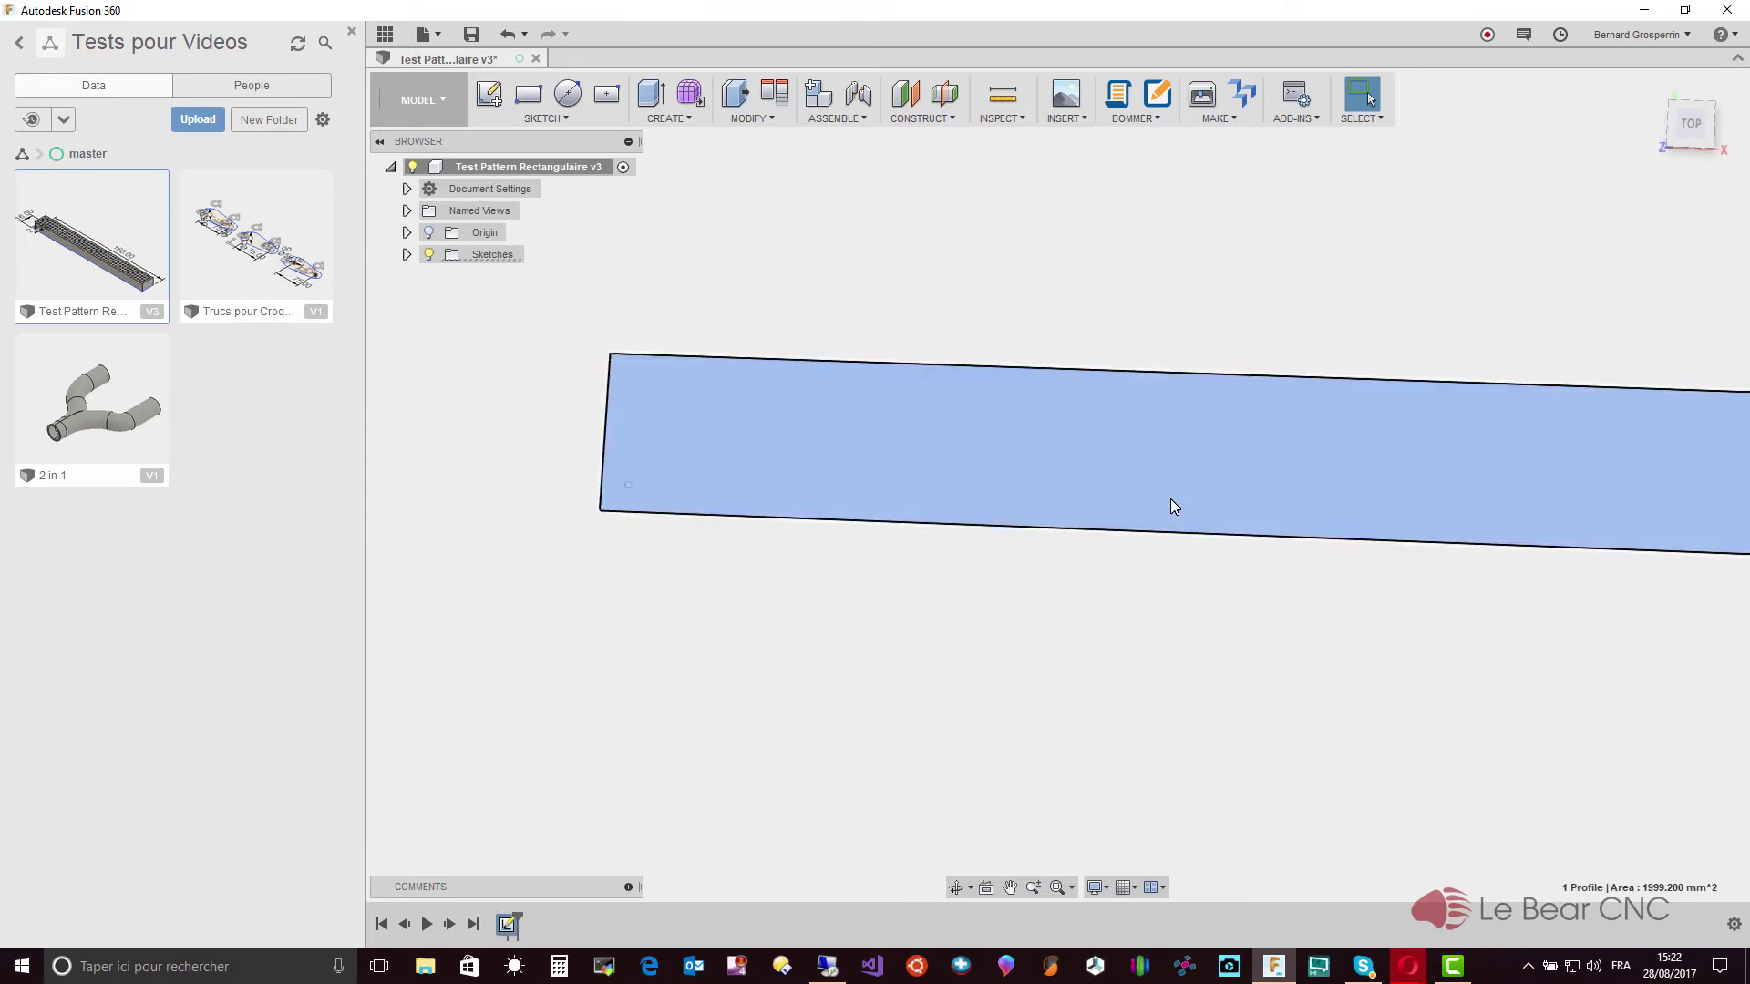
pyautogui.rightClick(1172, 501)
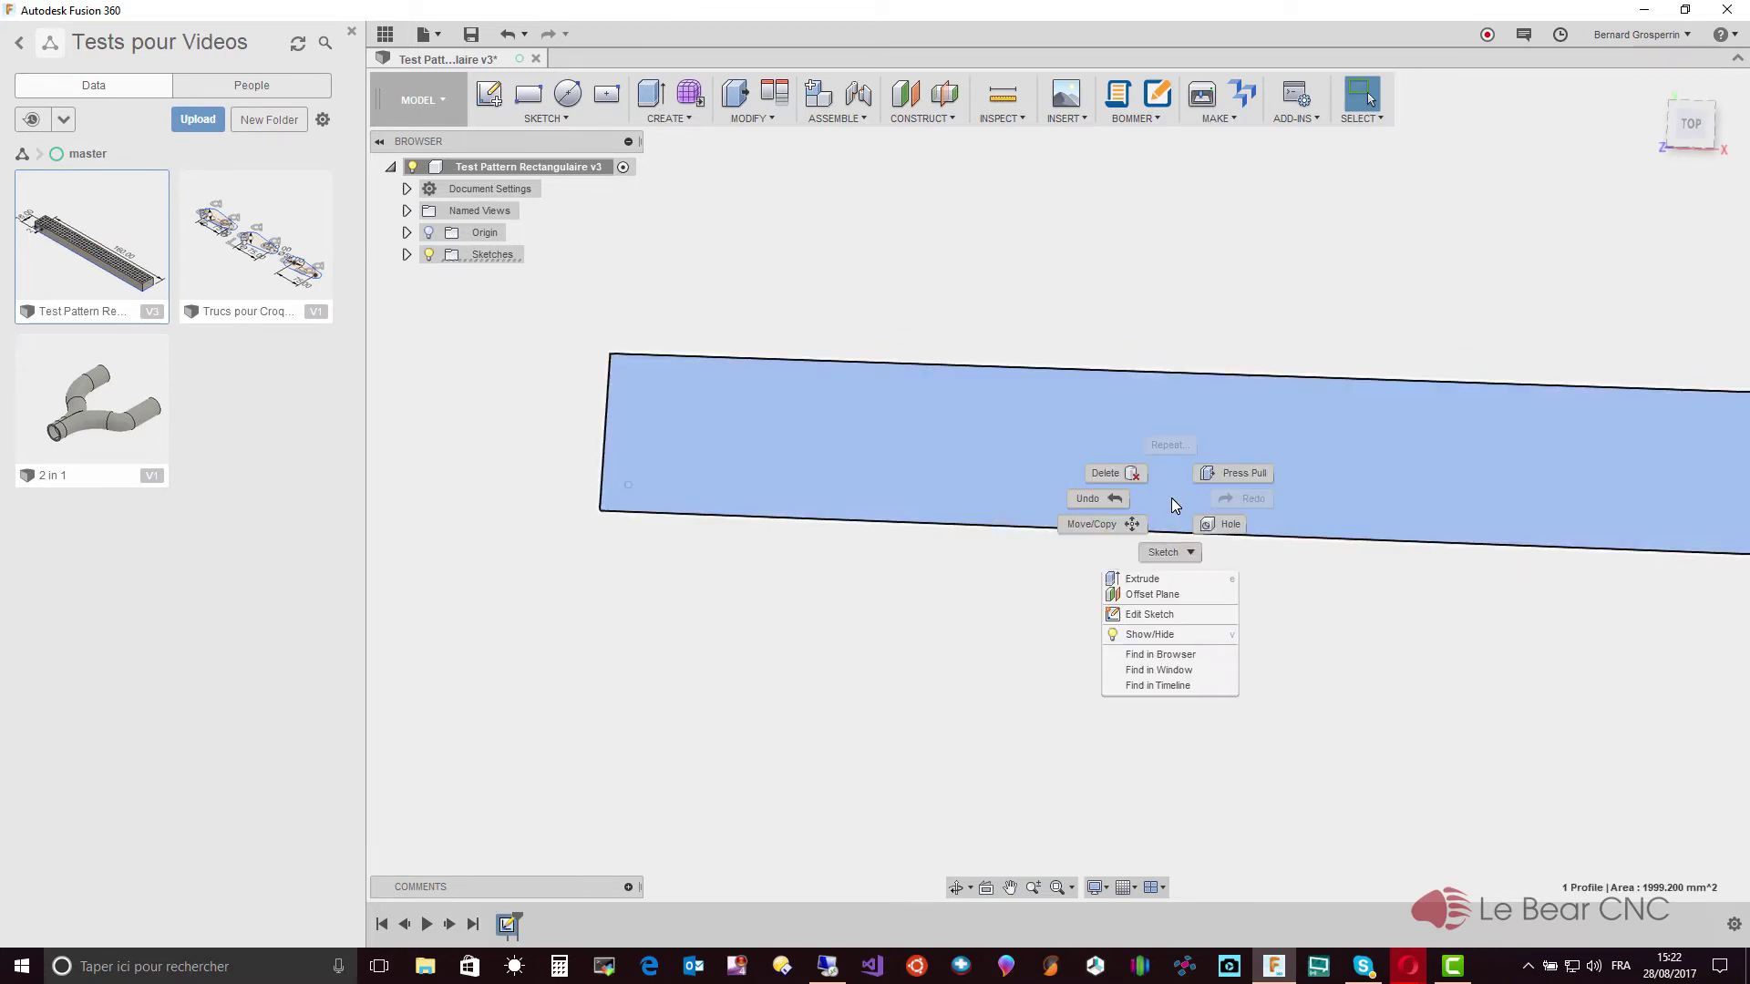
pyautogui.click(1134, 580)
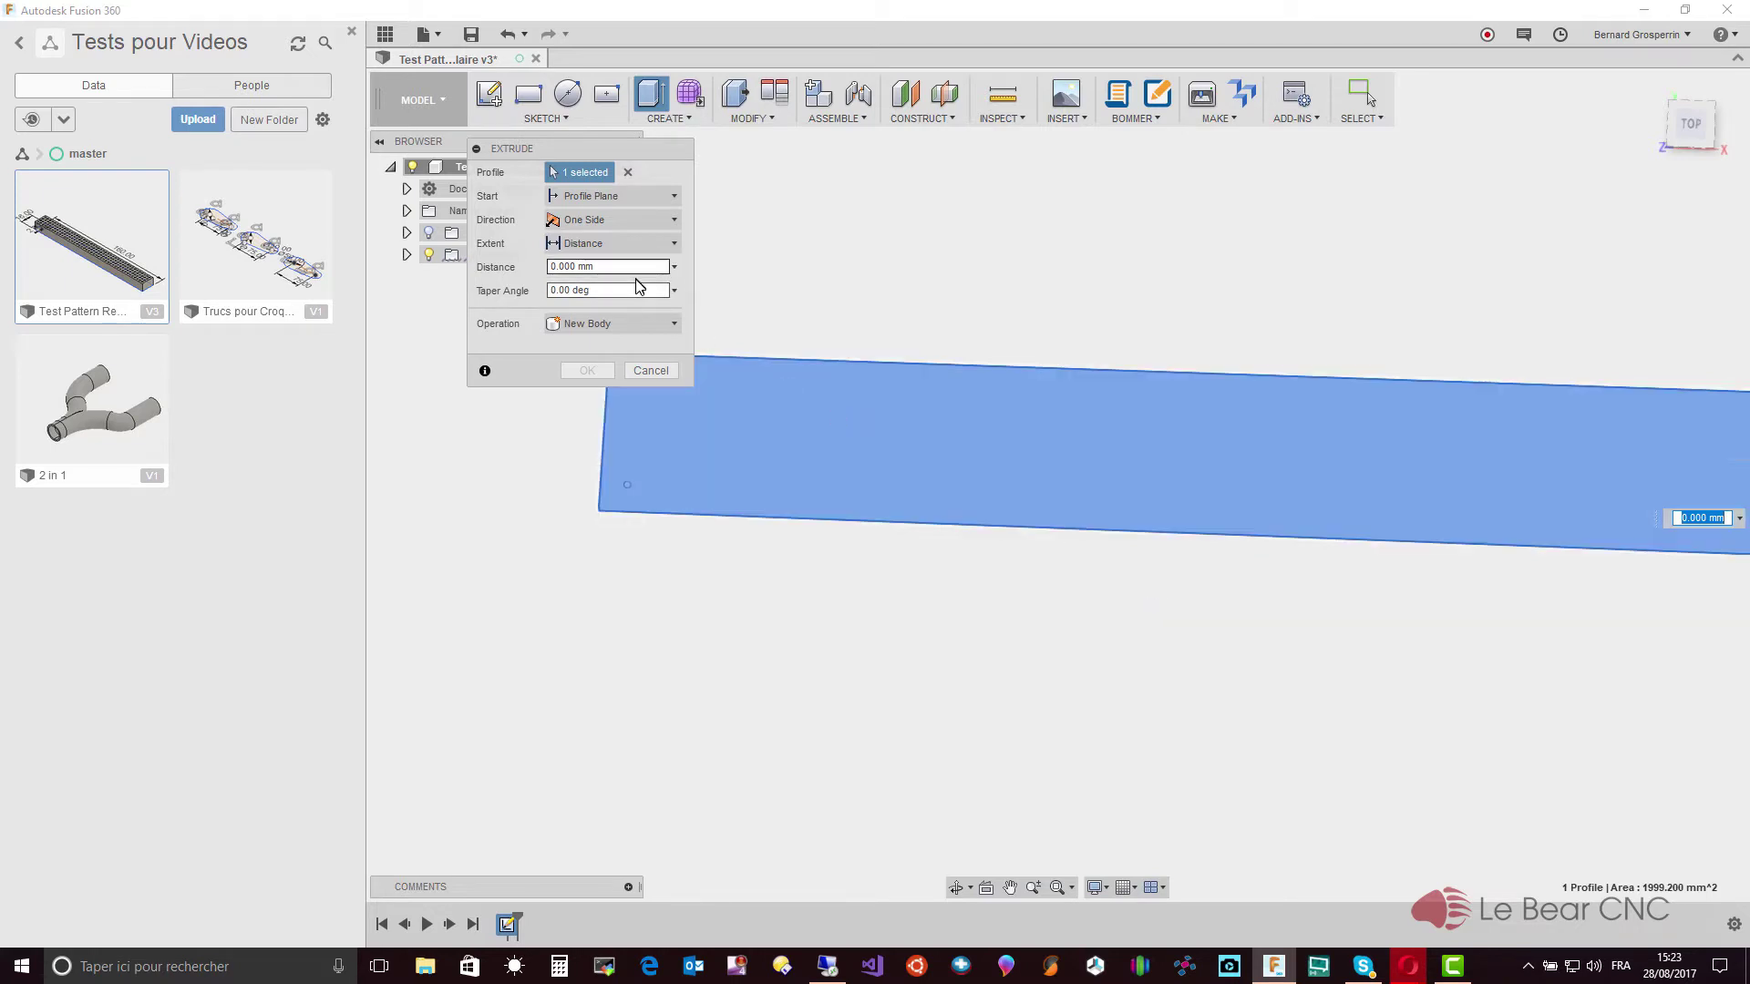
pyautogui.click(563, 267)
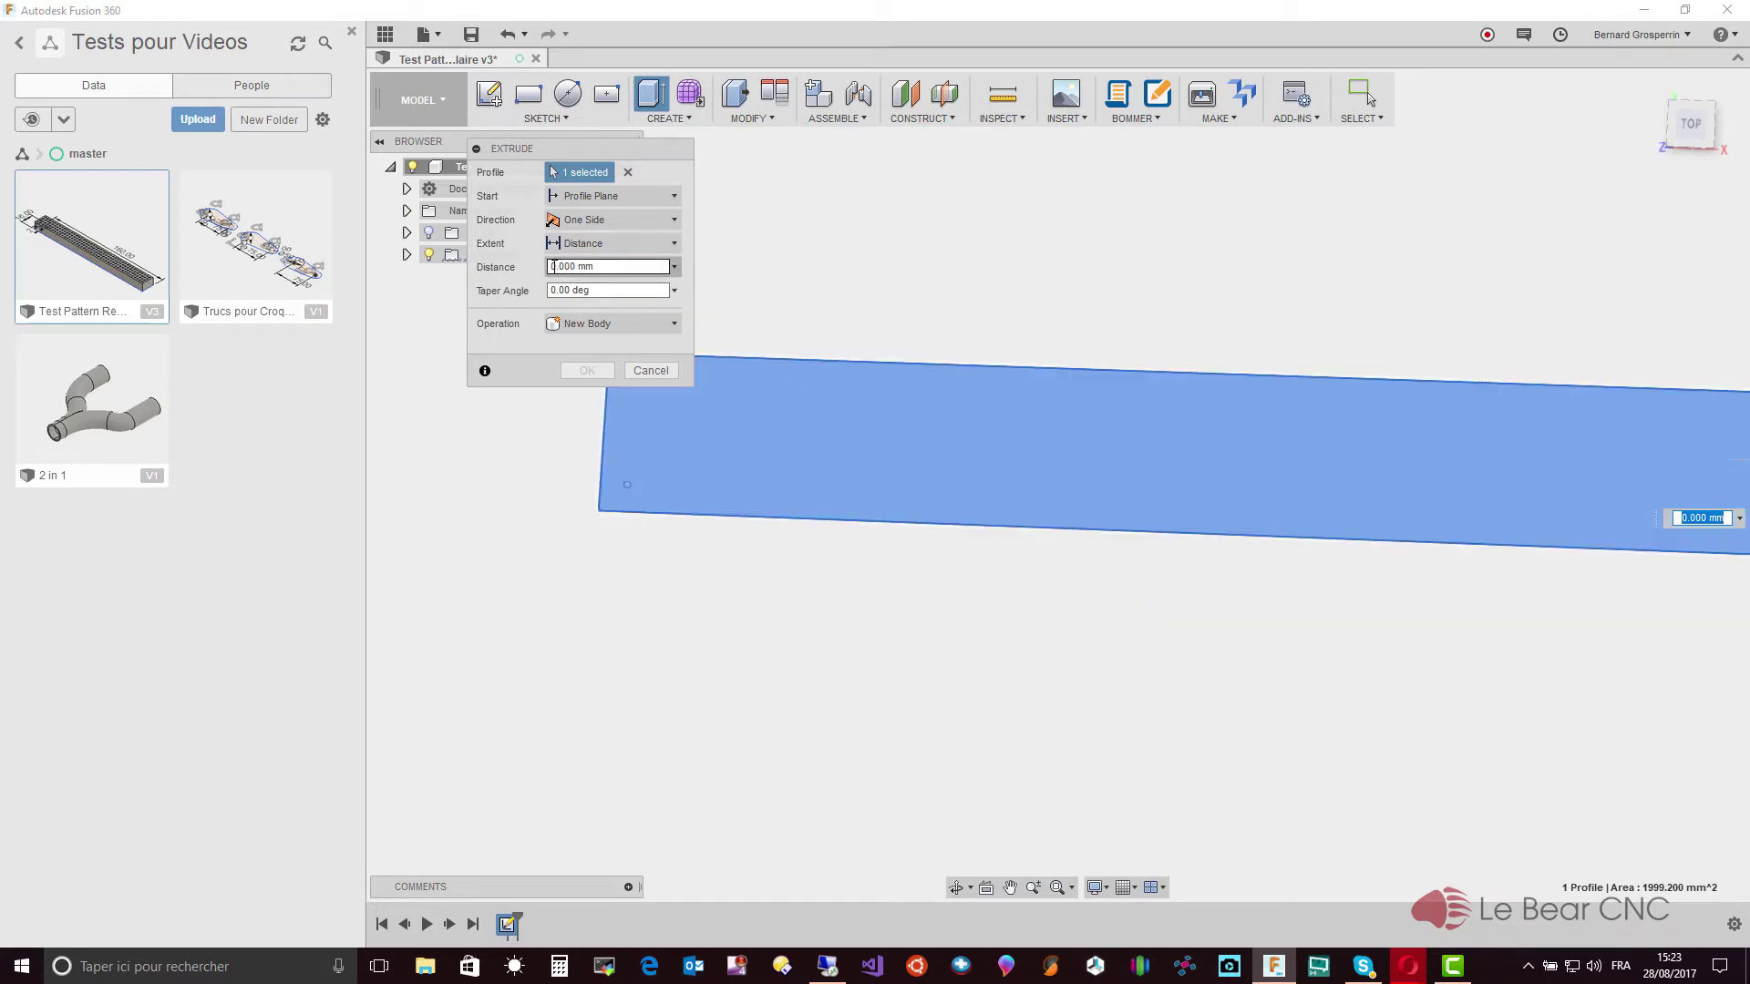
pyautogui.write('1')
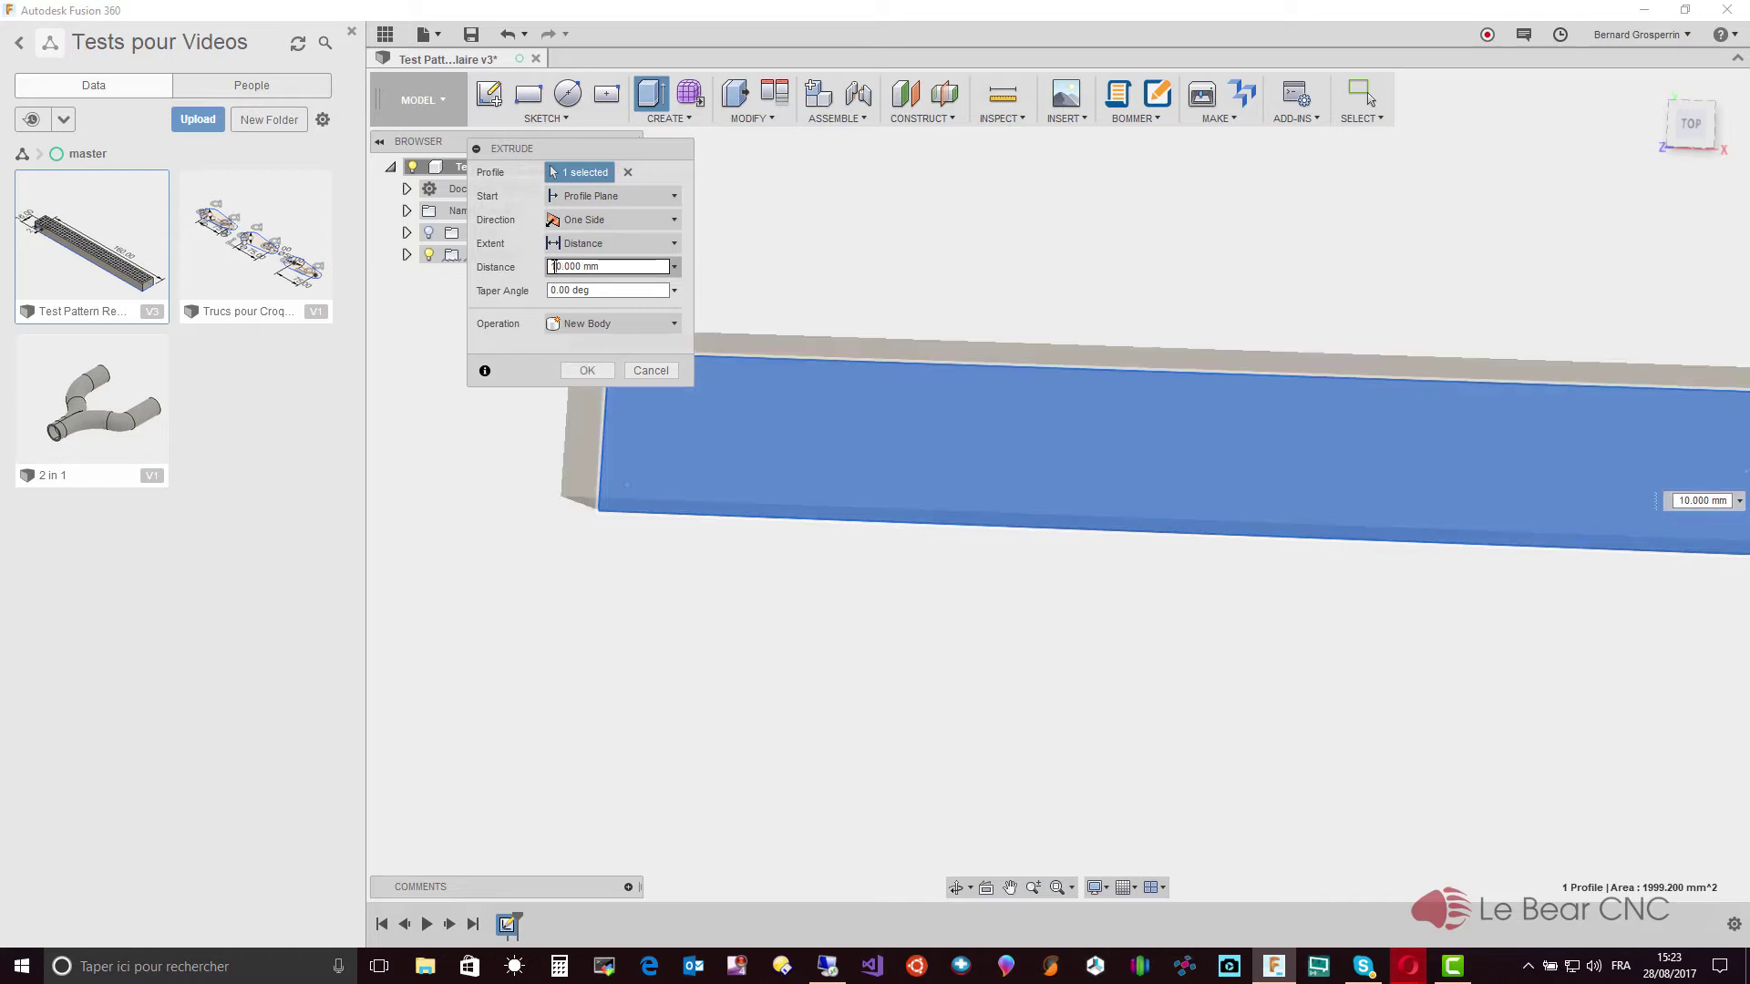
pyautogui.click(586, 370)
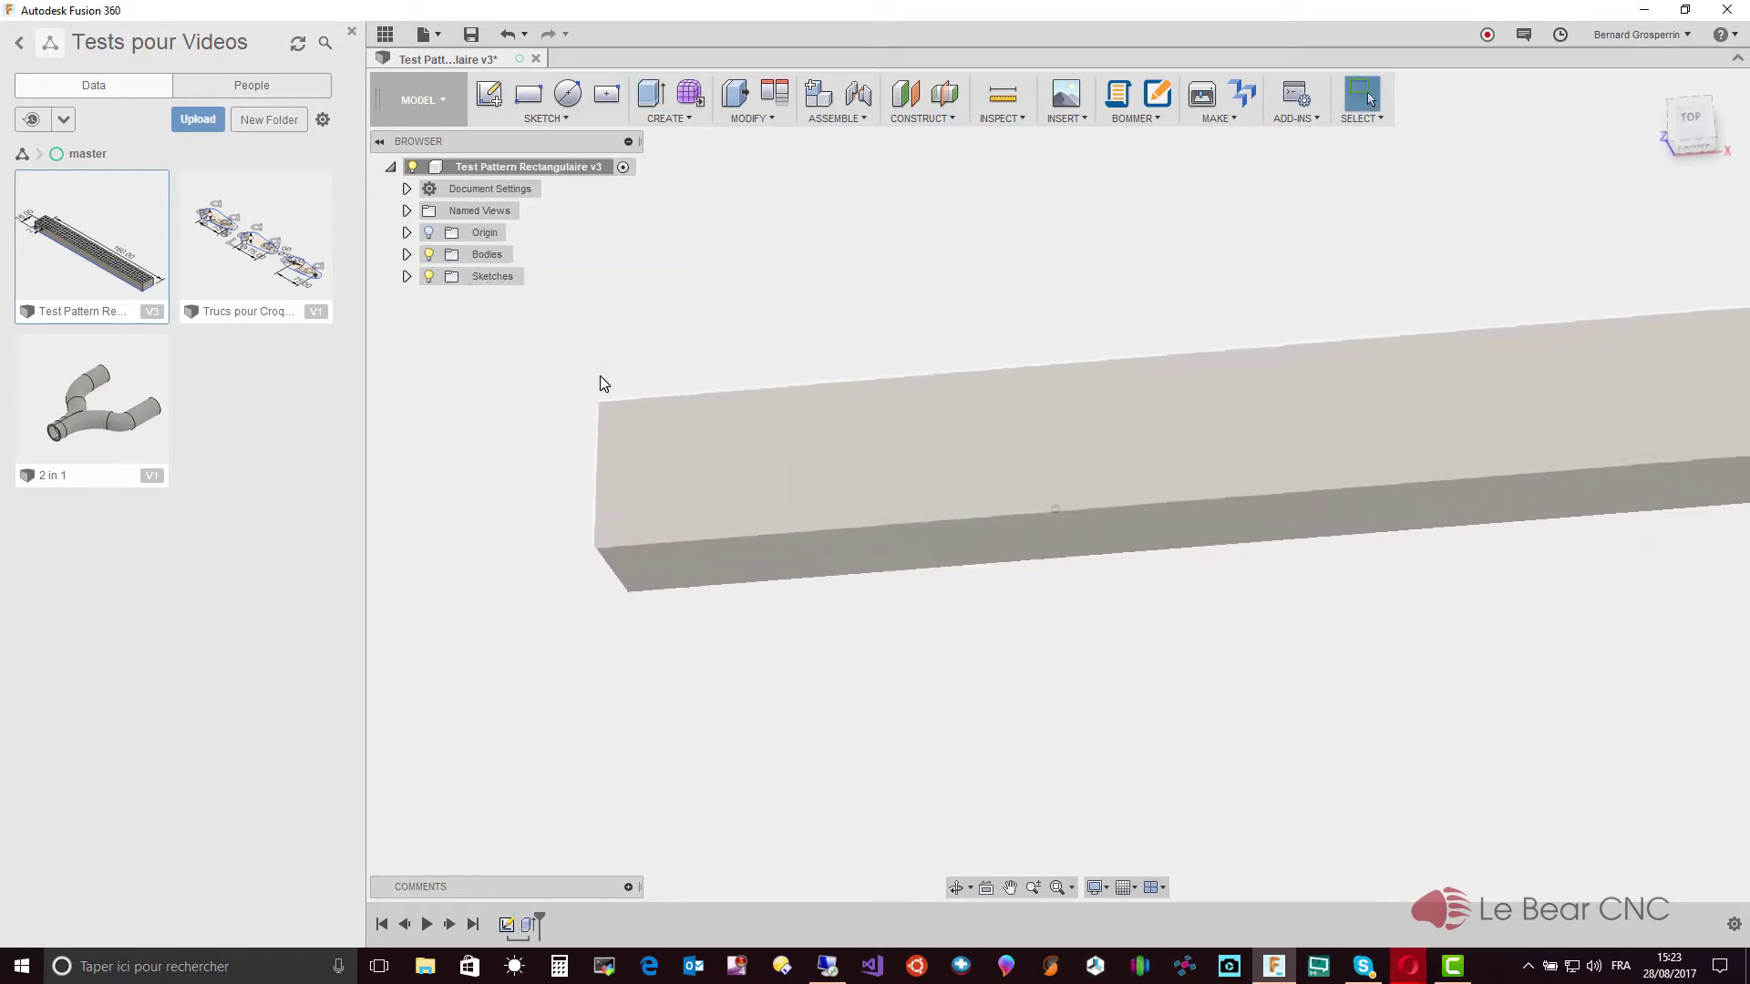
# Orbit the solid bar and turn on Sketch1's visibility under Sketches
pyautogui.moveTo(610, 398)
pyautogui.keyDown('shift'); pyautogui.mouseDown(button='middle')
pyautogui.moveTo(934, 479)
pyautogui.moveTo(1663, 521)
pyautogui.mouseUp(button='middle'); pyautogui.keyUp('shift')
pyautogui.scroll(-1, 1663, 522)
pyautogui.scroll(-1, 1663, 522)
pyautogui.scroll(-2, 1663, 521)
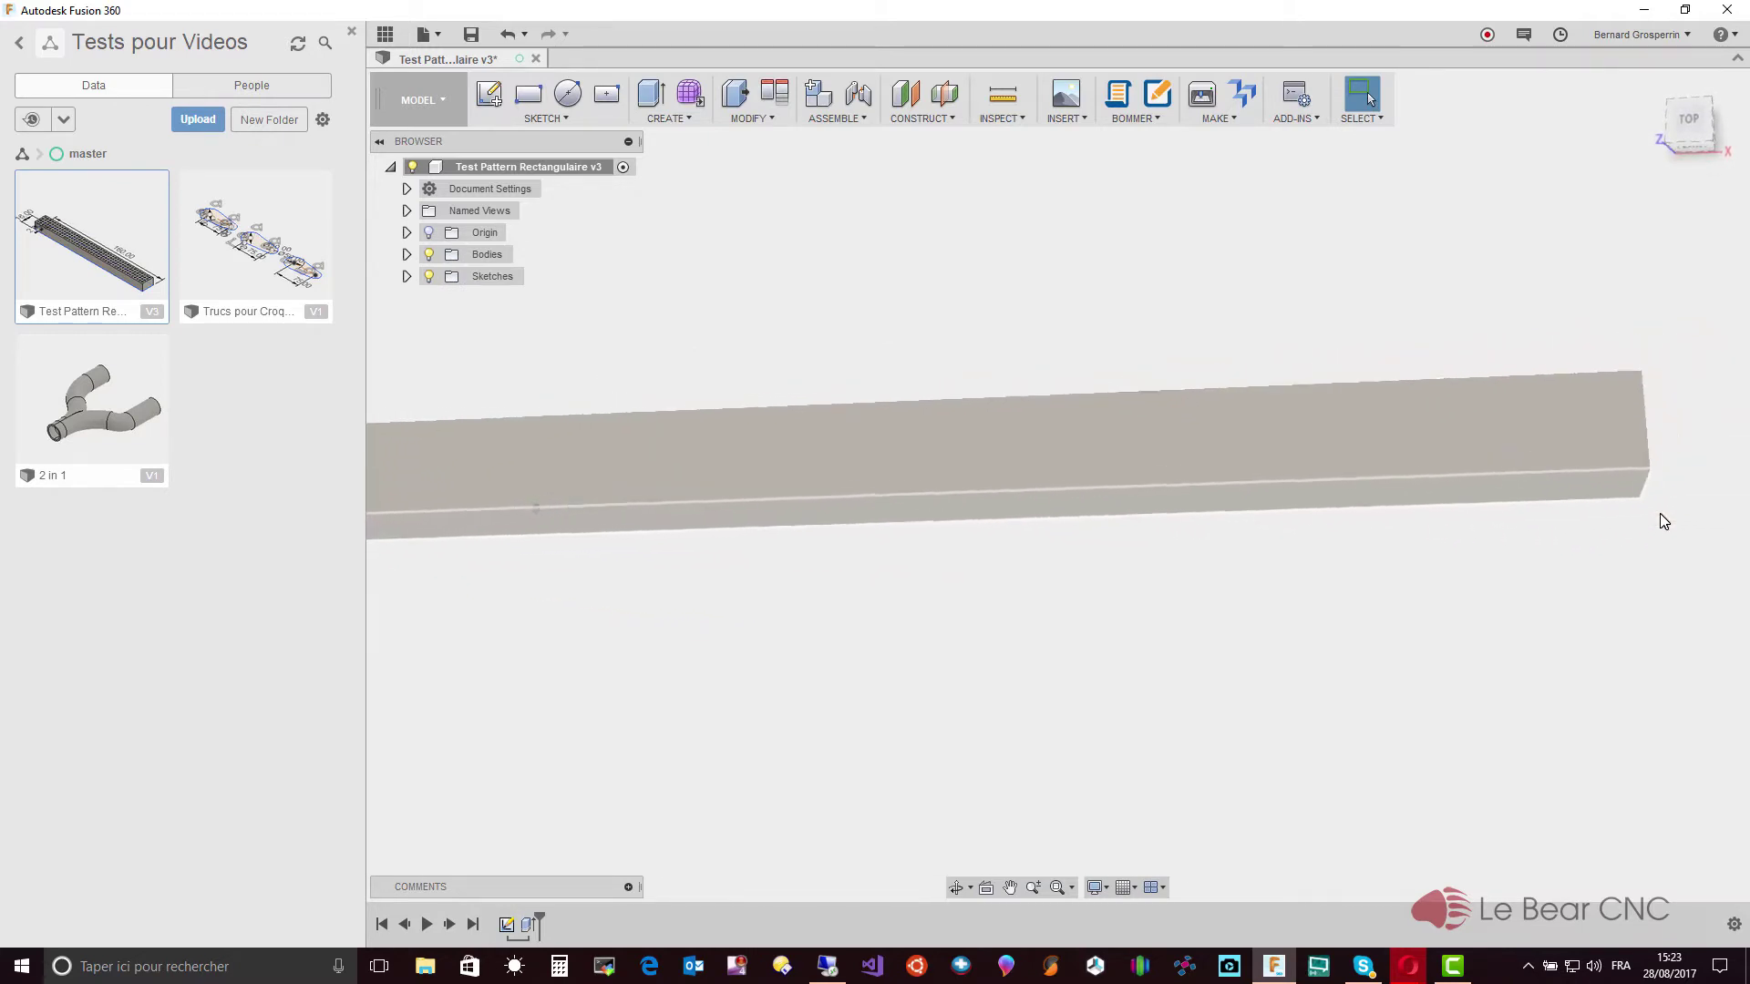
pyautogui.scroll(-2, 1663, 522)
pyautogui.scroll(1, 1659, 514)
pyautogui.scroll(2, 1660, 514)
pyautogui.scroll(1, 1660, 514)
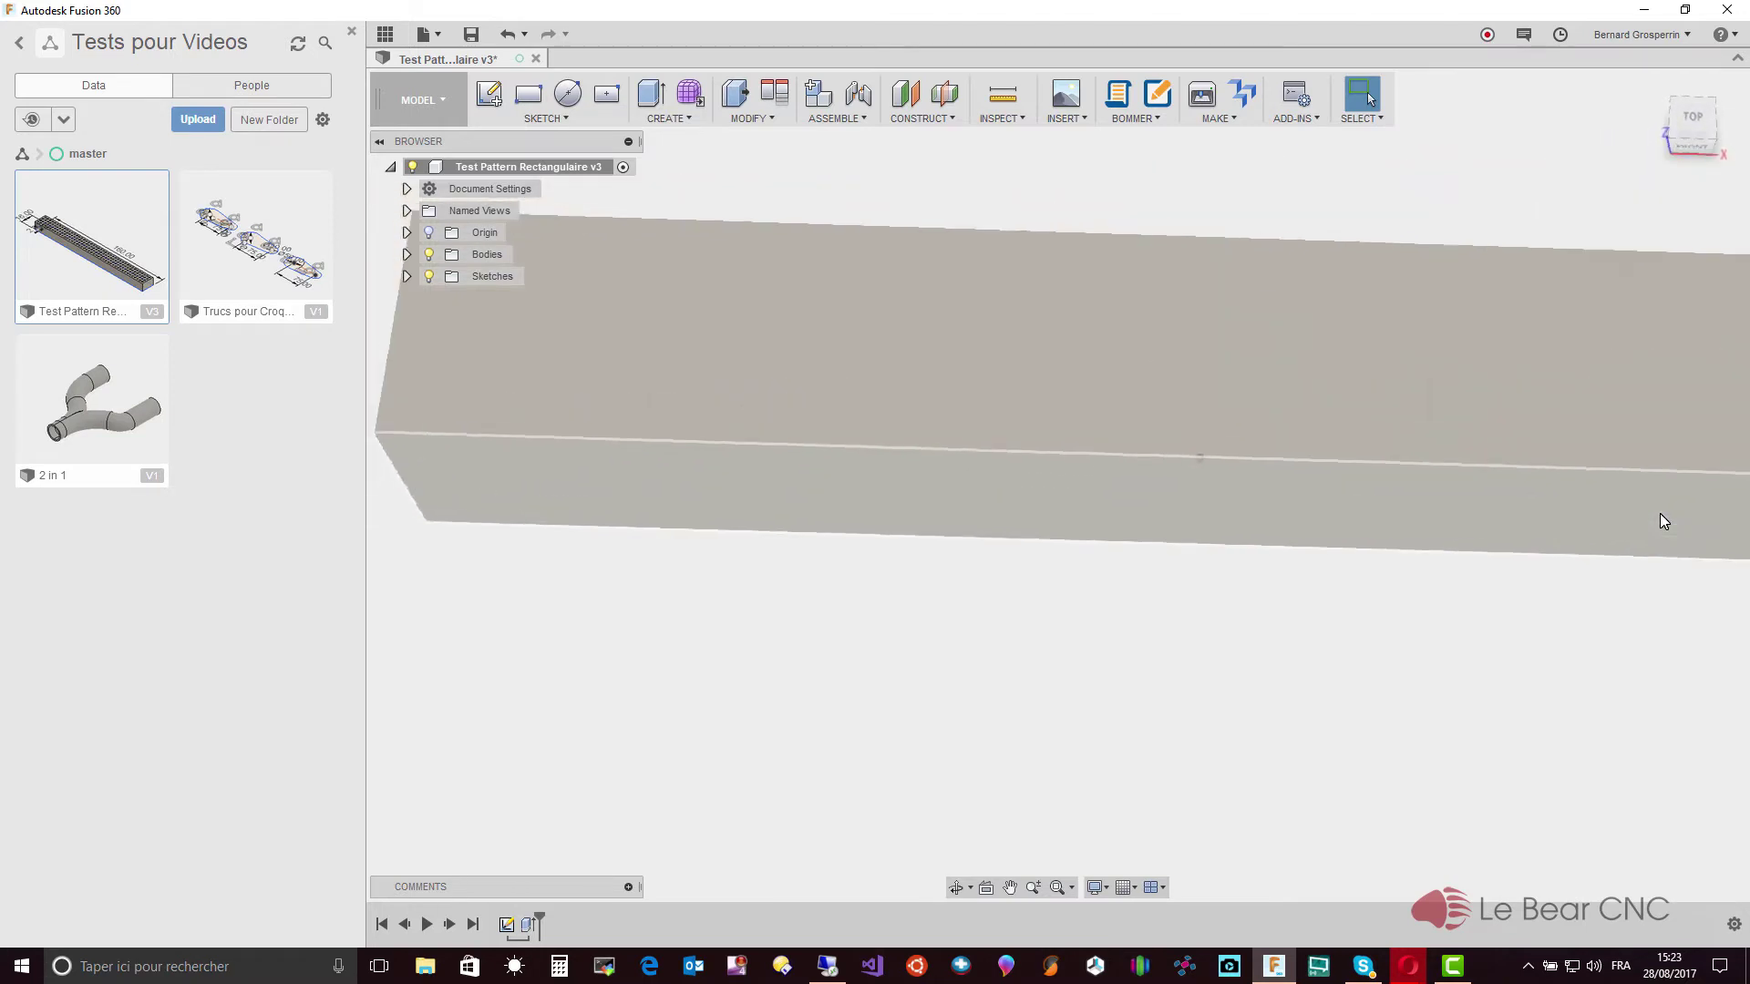
pyautogui.scroll(1, 1659, 514)
pyautogui.scroll(-1, 1659, 512)
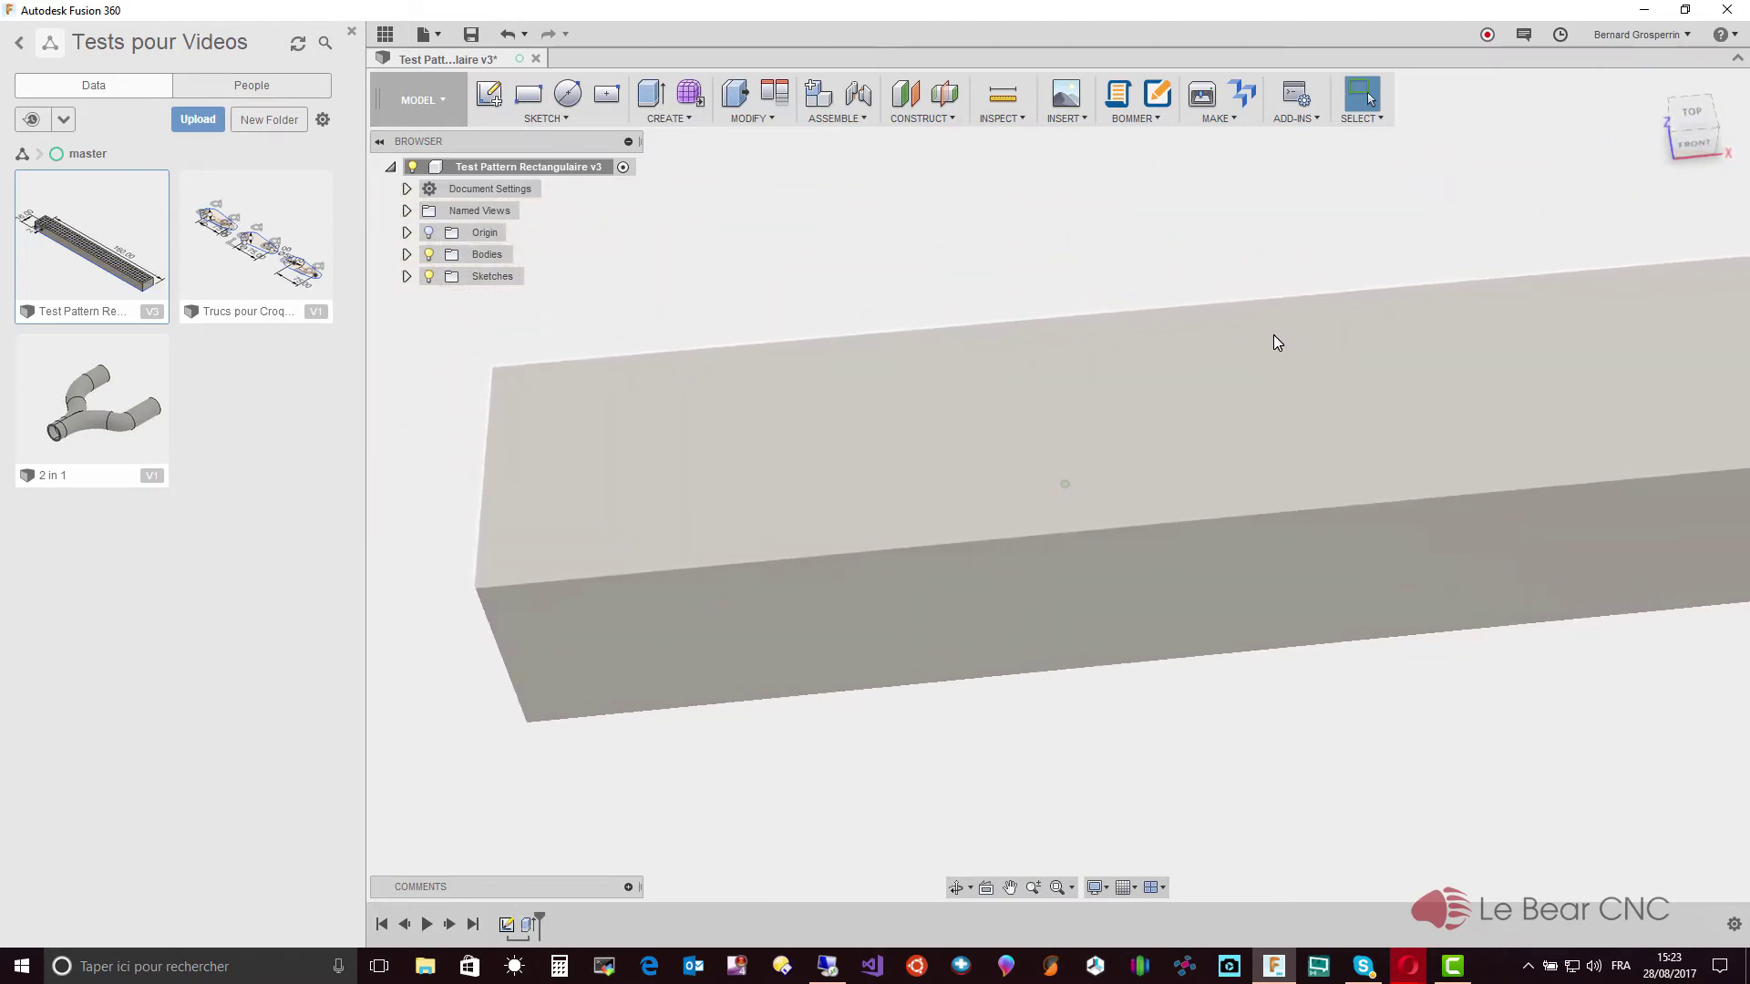
pyautogui.click(407, 276)
pyautogui.click(445, 298)
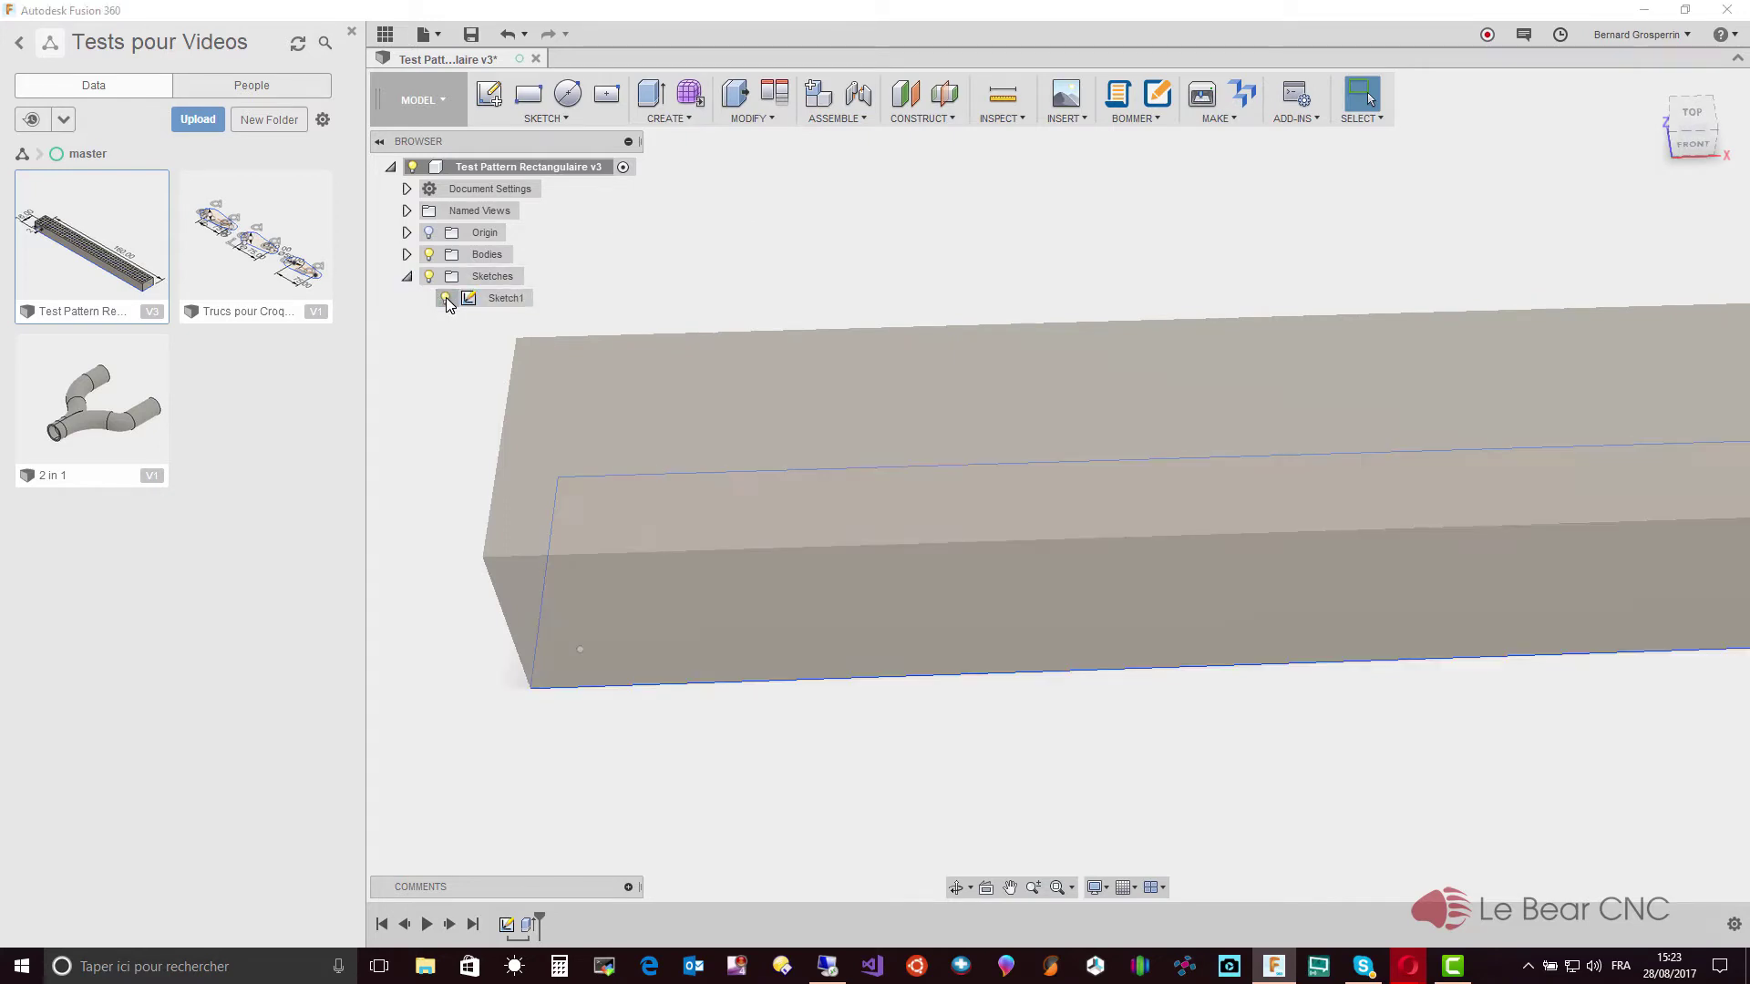
# Show Sketch1's dimensions and pan to the sketch's left end
pyautogui.click(480, 300)
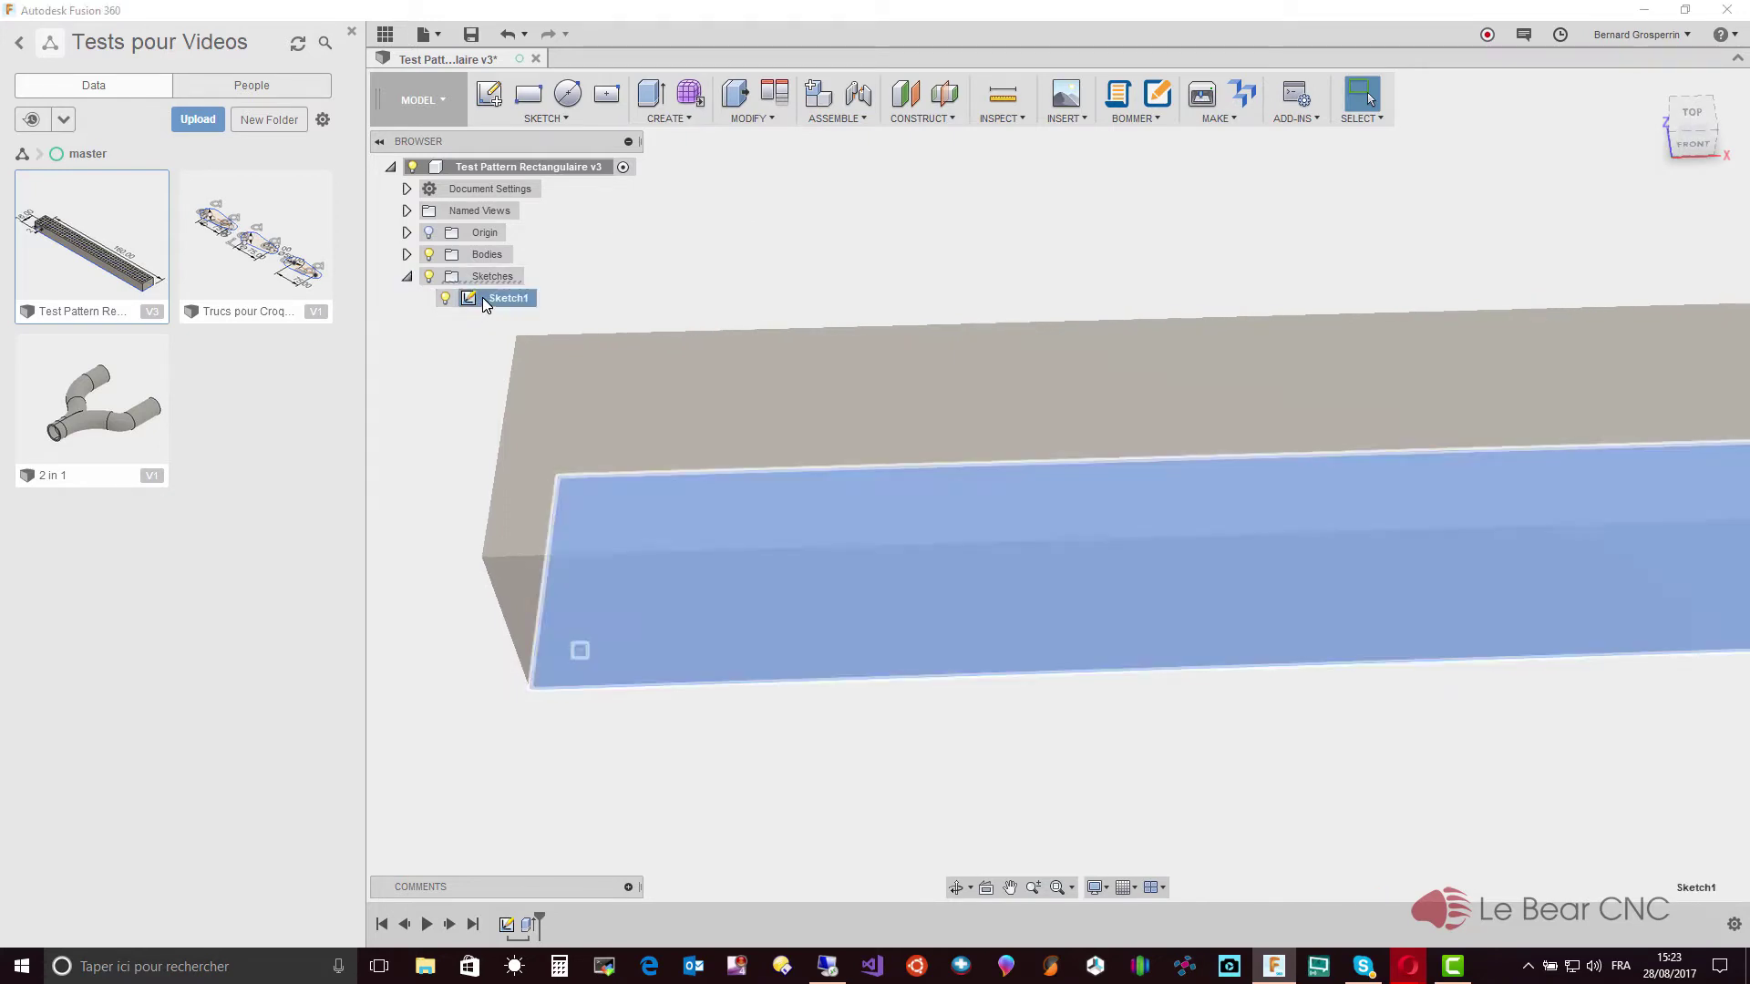
pyautogui.rightClick(506, 299)
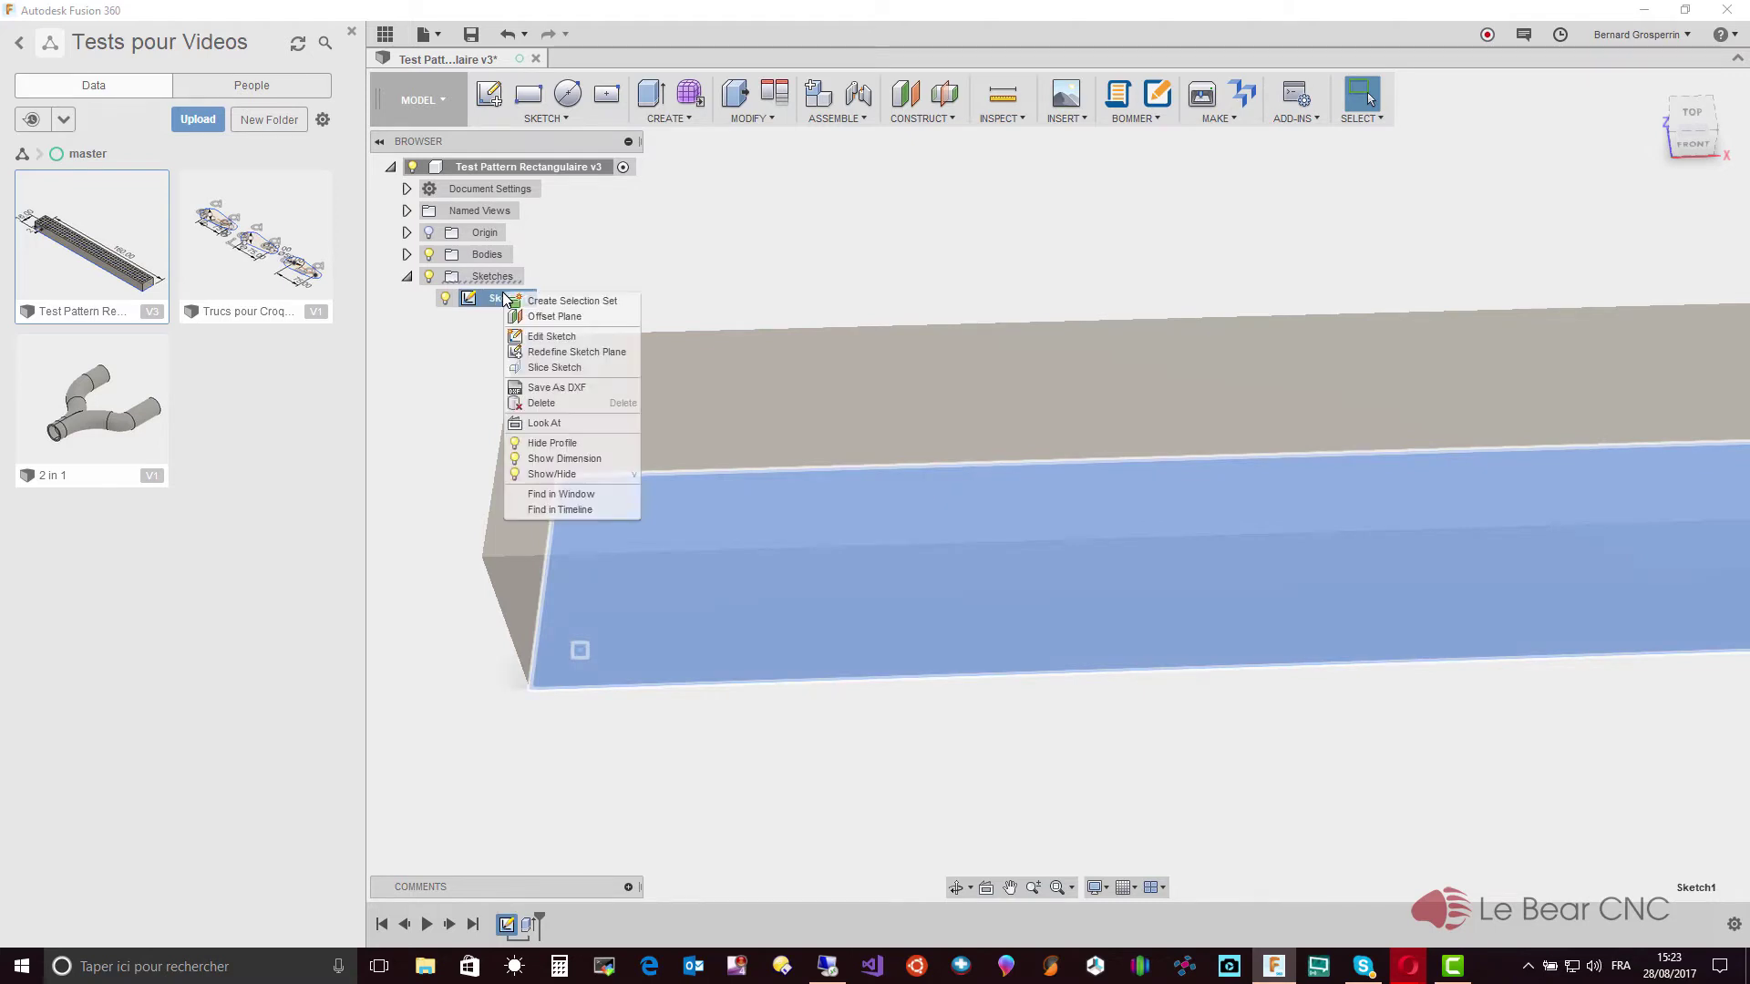
pyautogui.click(538, 458)
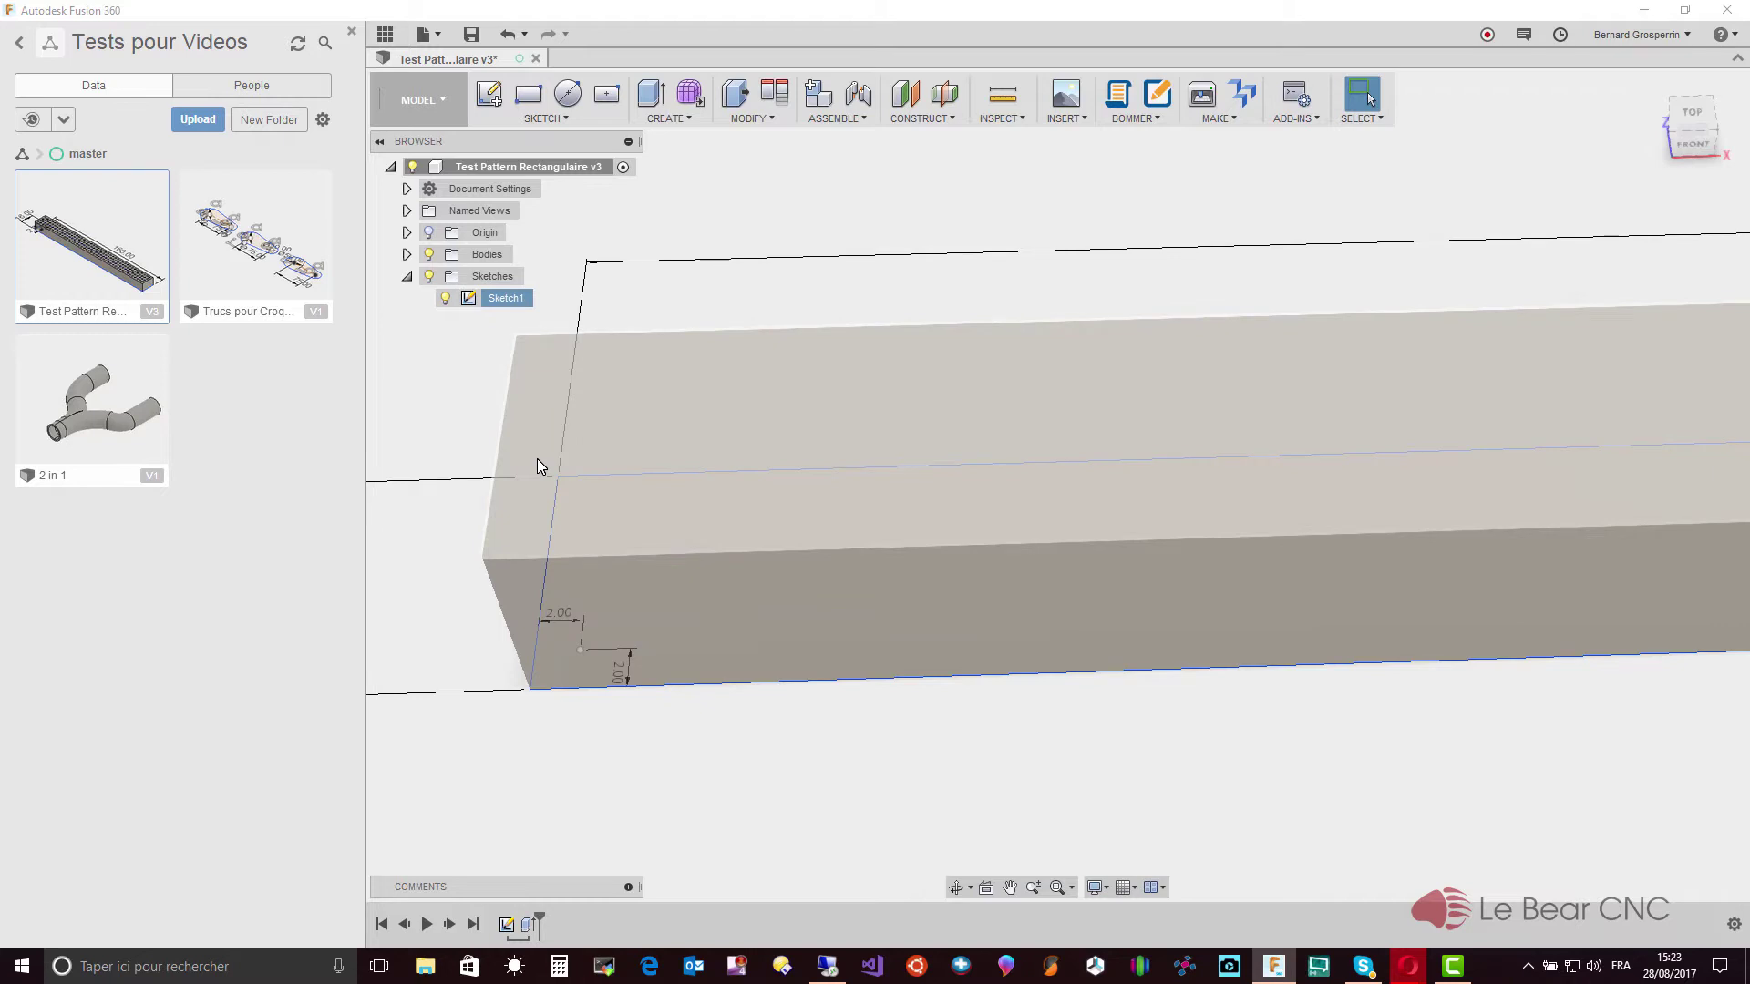
pyautogui.moveTo(598, 608); pyautogui.dragTo(630, 588, button='middle')
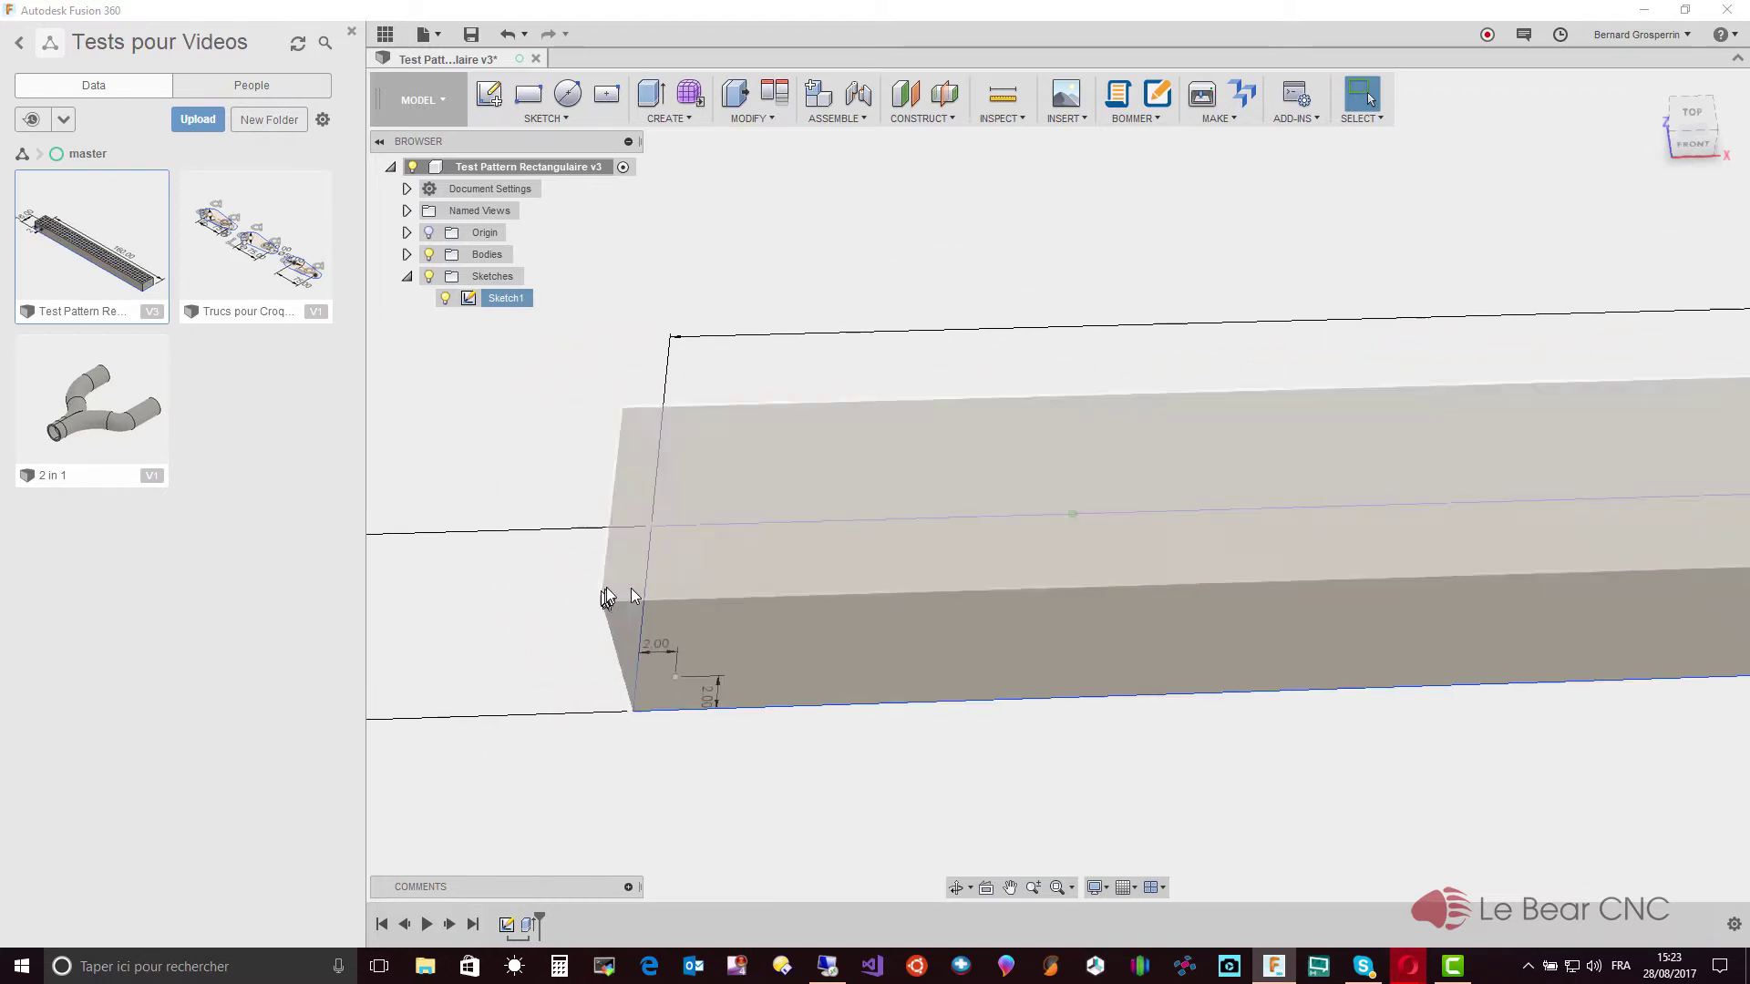
pyautogui.scroll(-2, 631, 588)
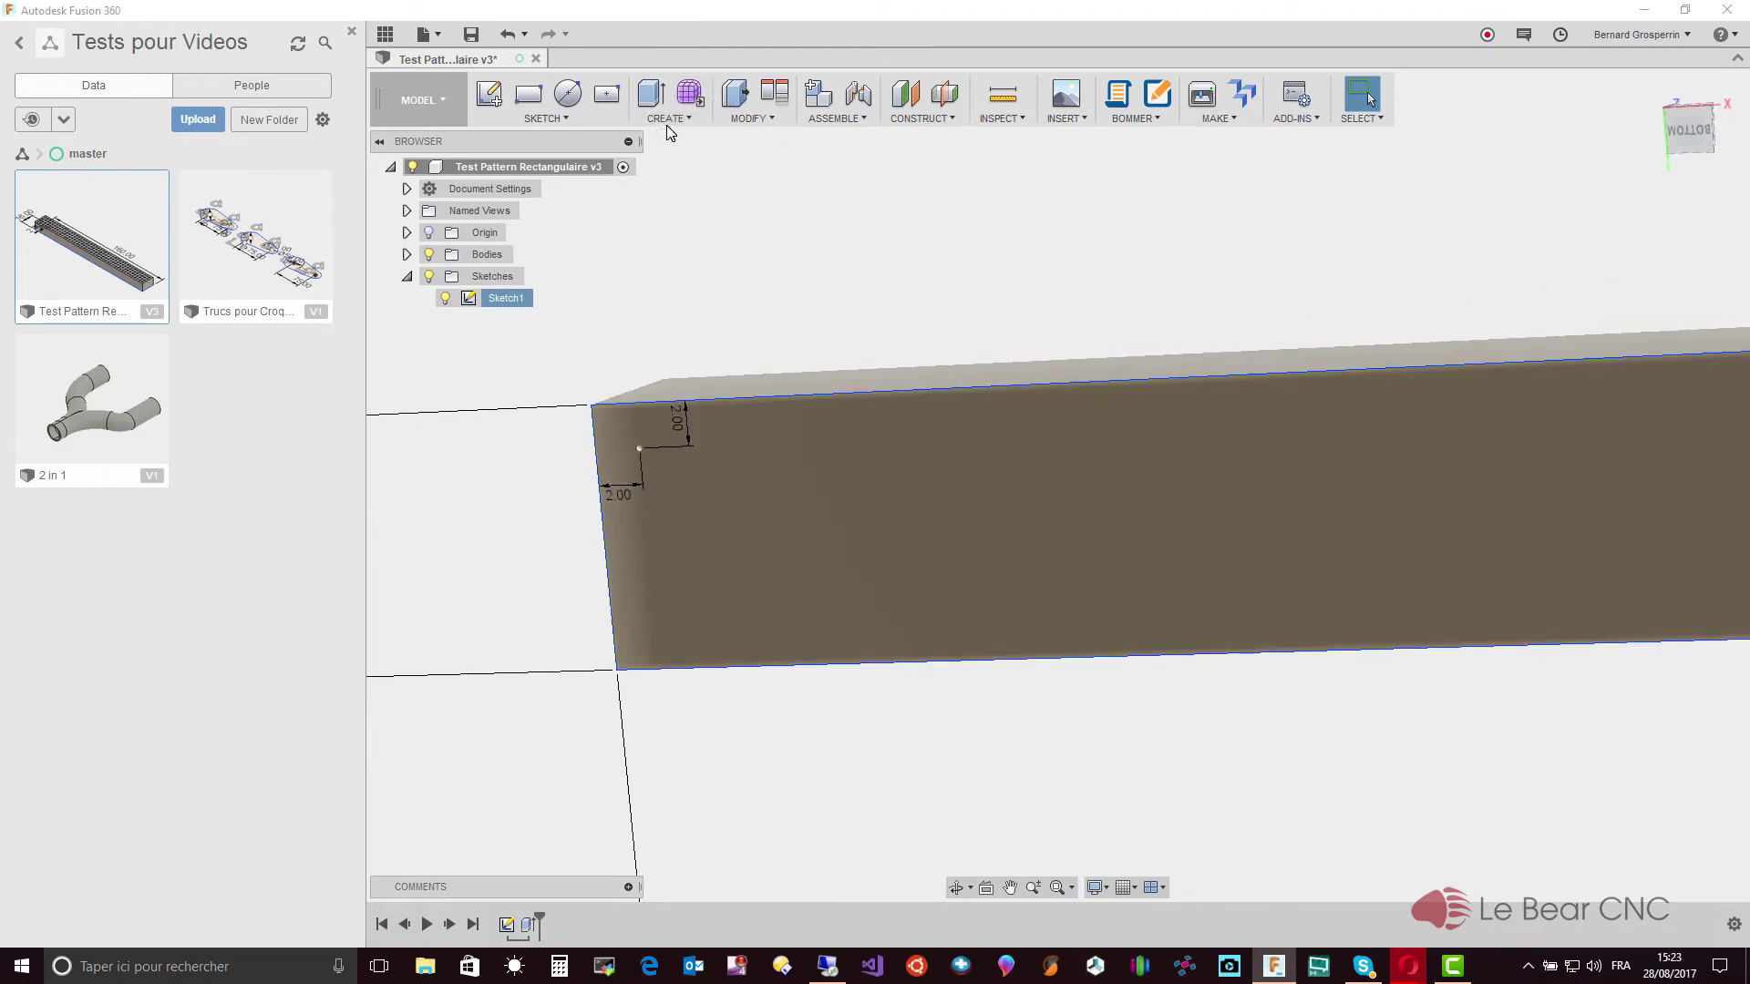
# Create a 0.6 mm diameter, 25 mm deep simple hole at the face's corner point
pyautogui.click(671, 118)
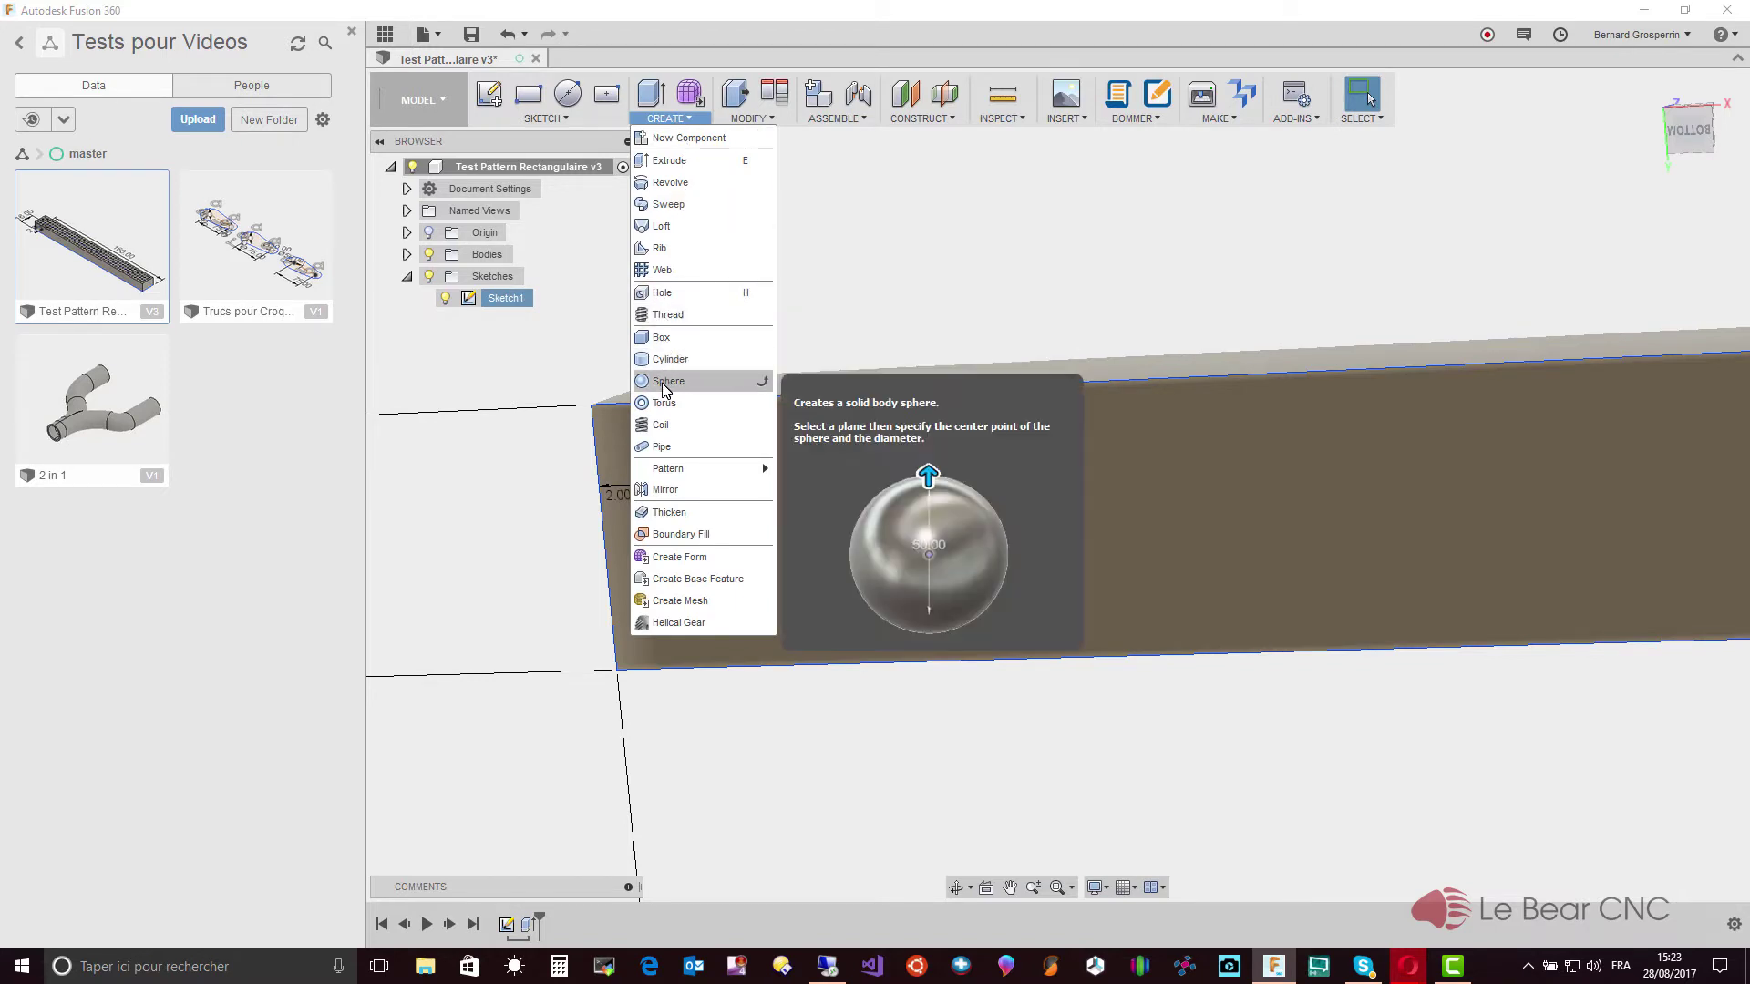
pyautogui.click(675, 292)
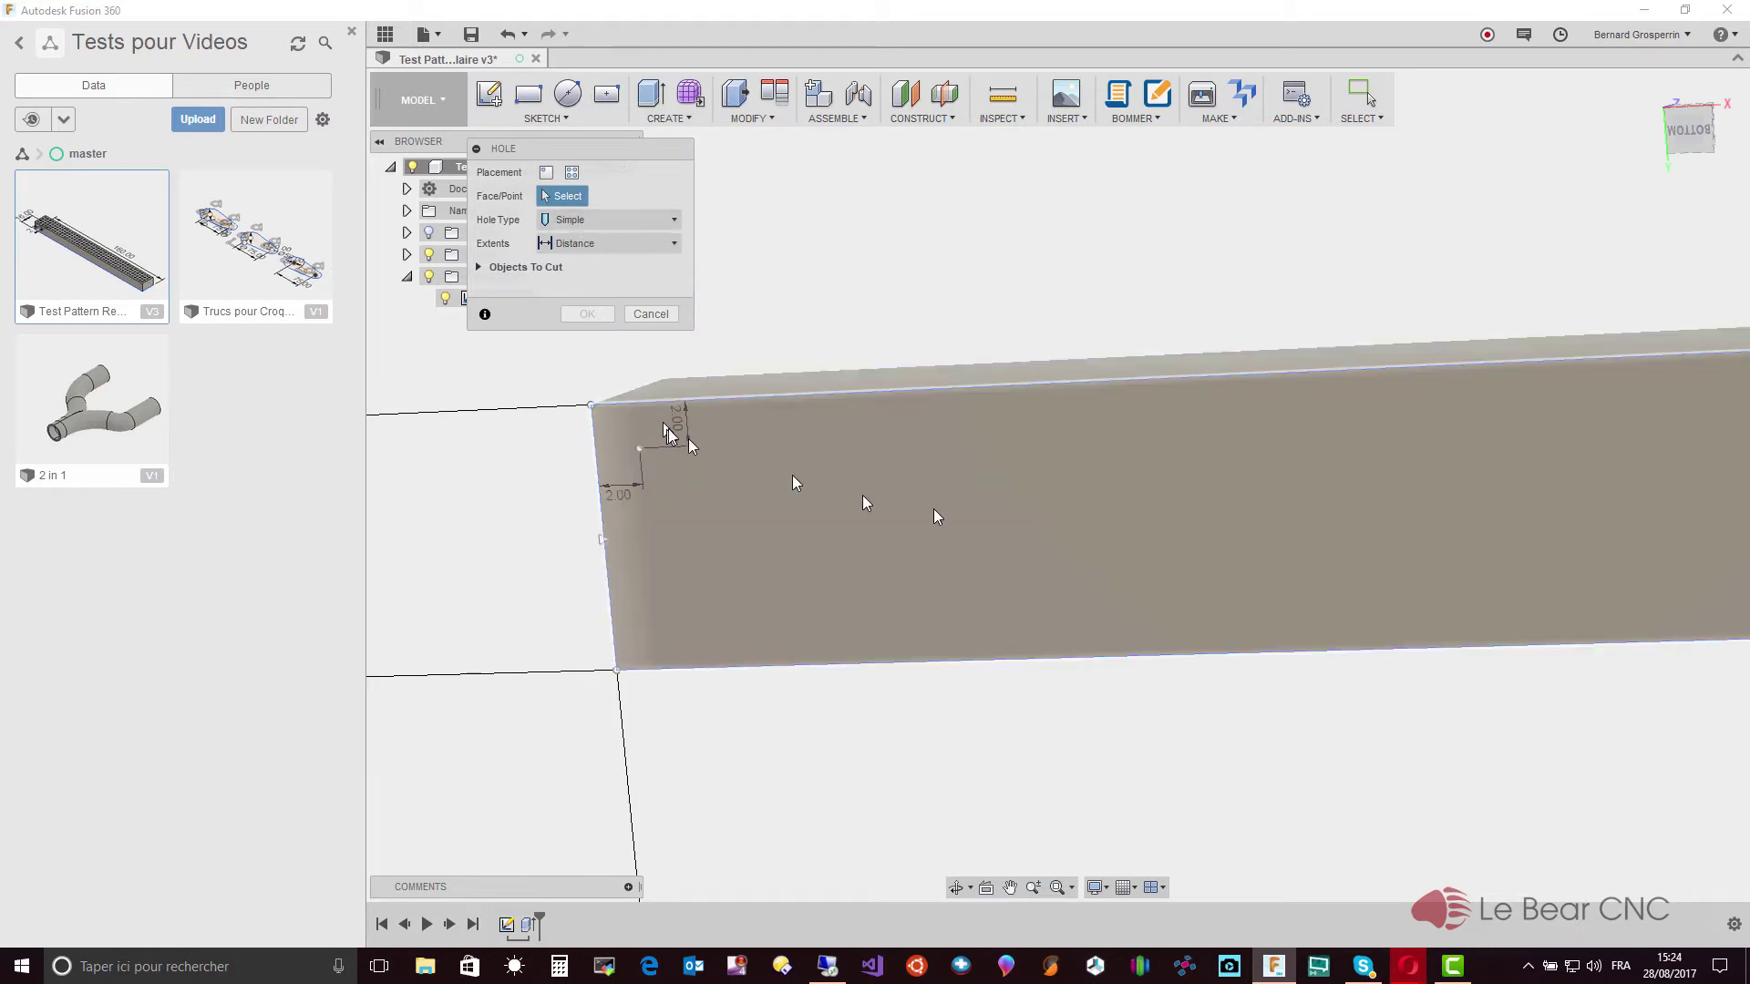
pyautogui.click(969, 507)
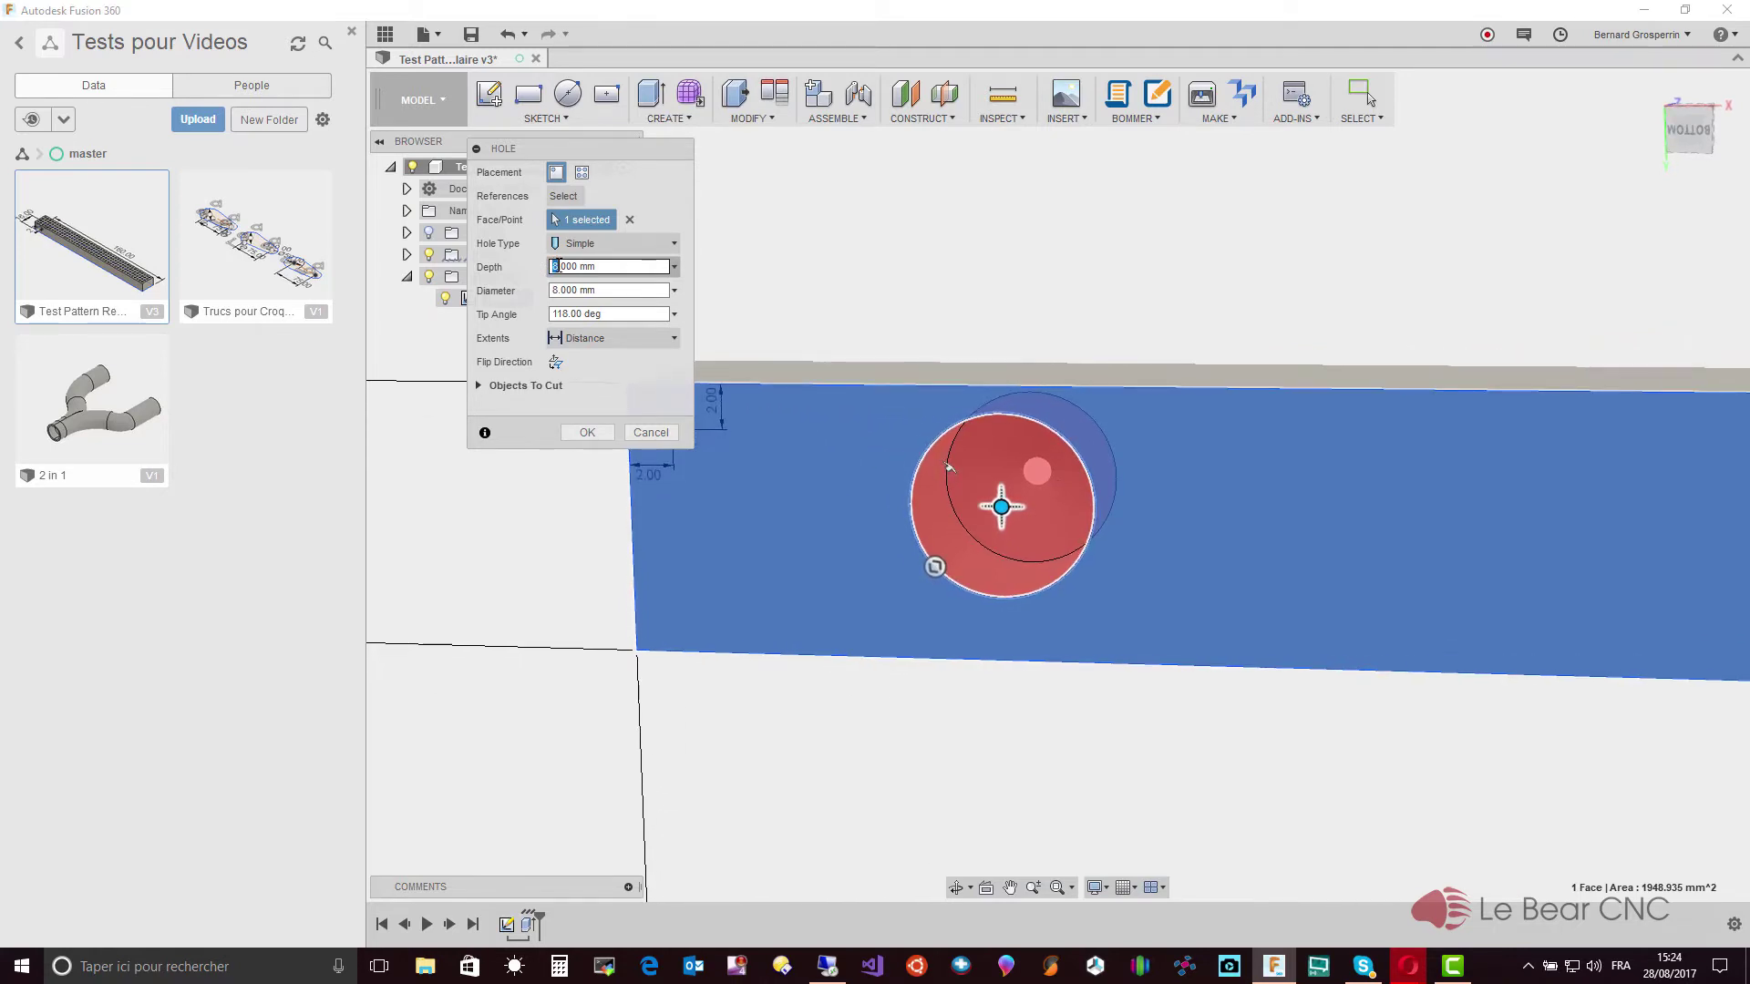
pyautogui.click(559, 290)
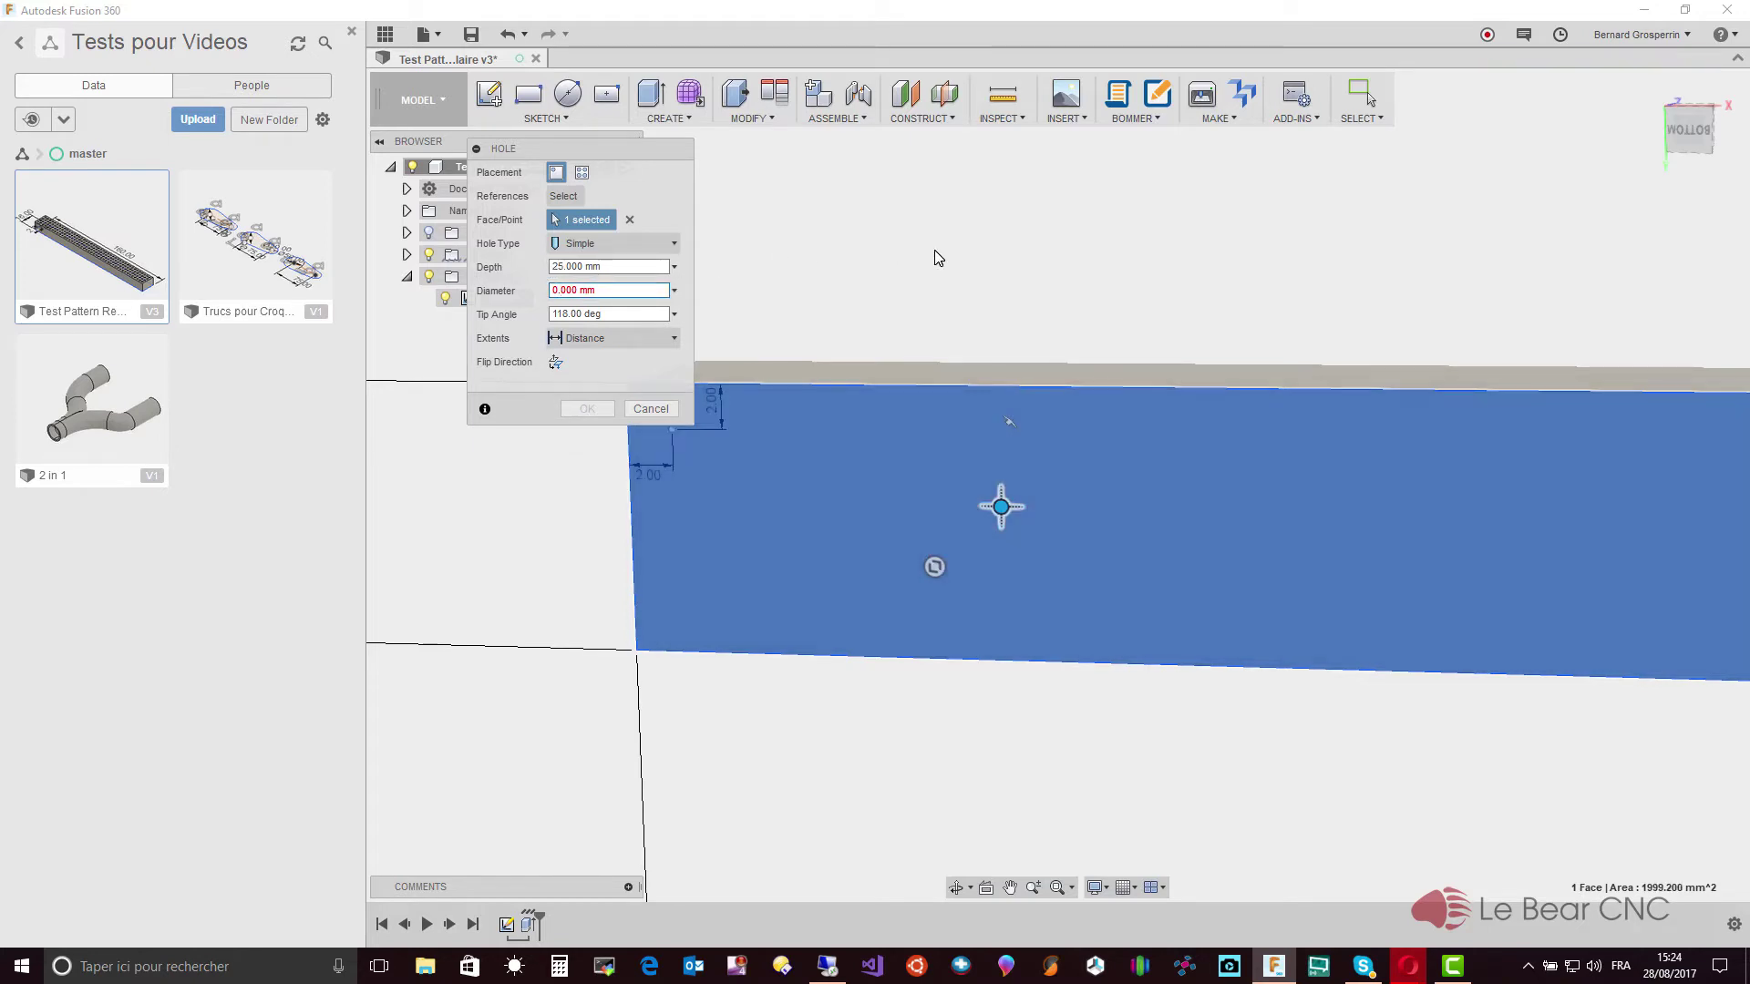
pyautogui.write('6')
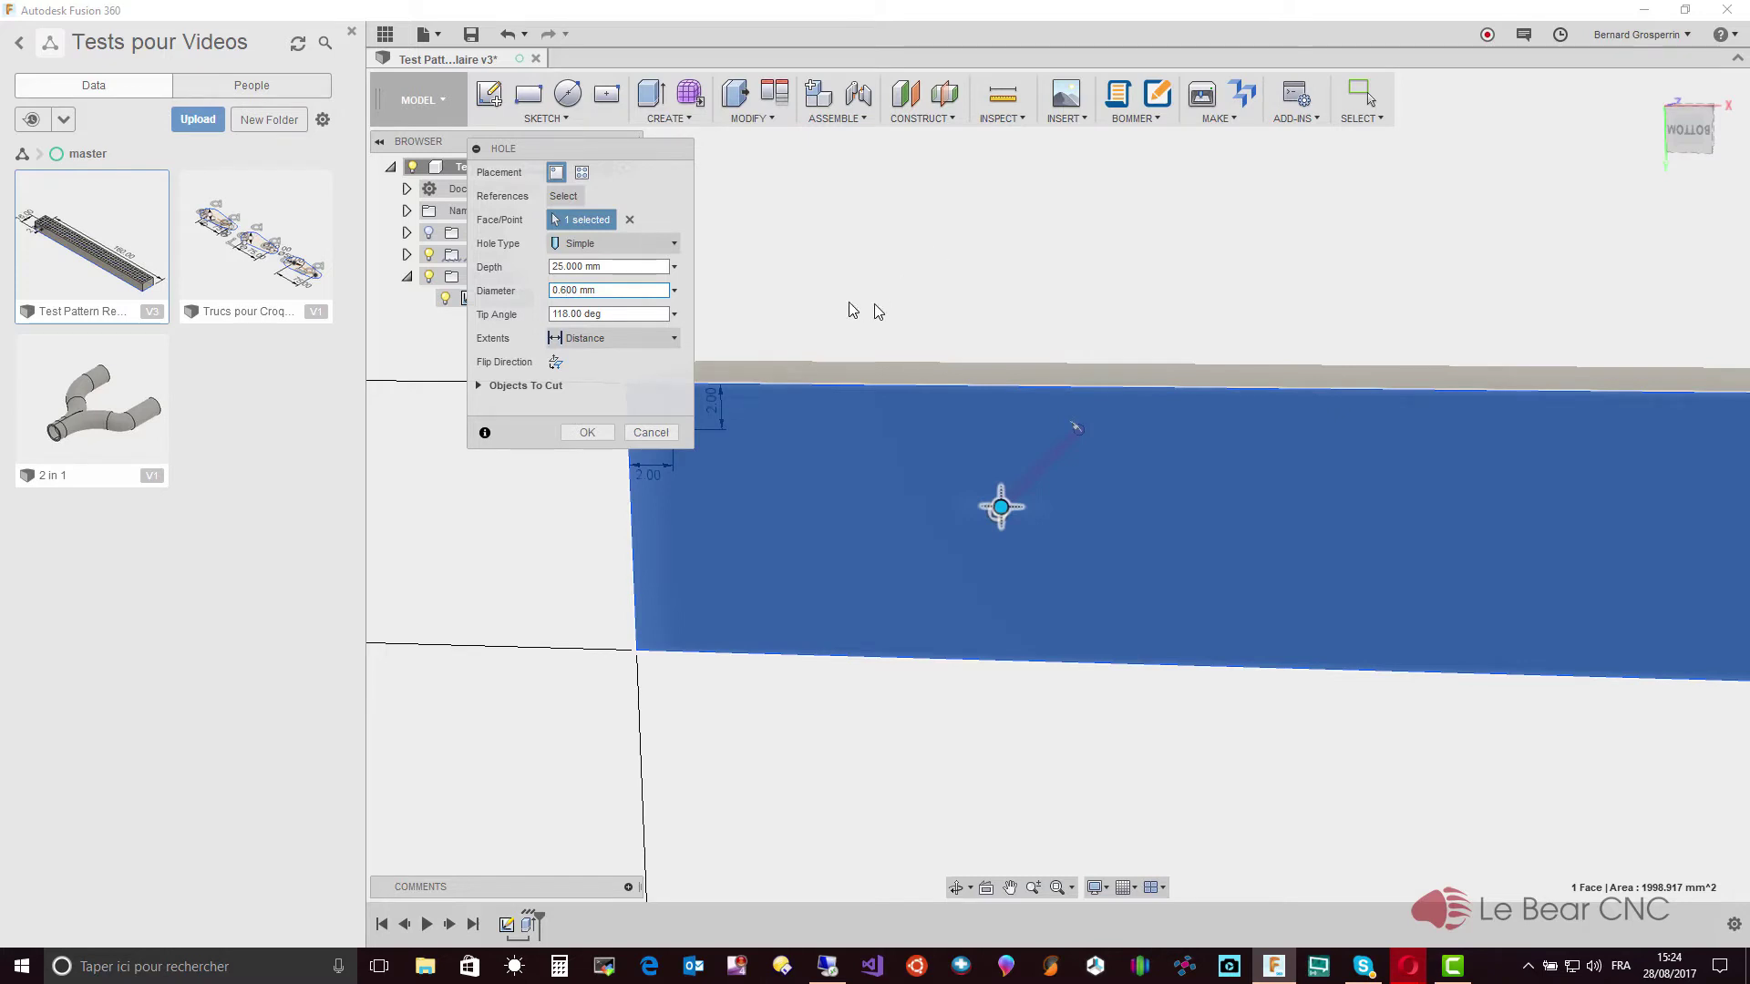
pyautogui.click(846, 381)
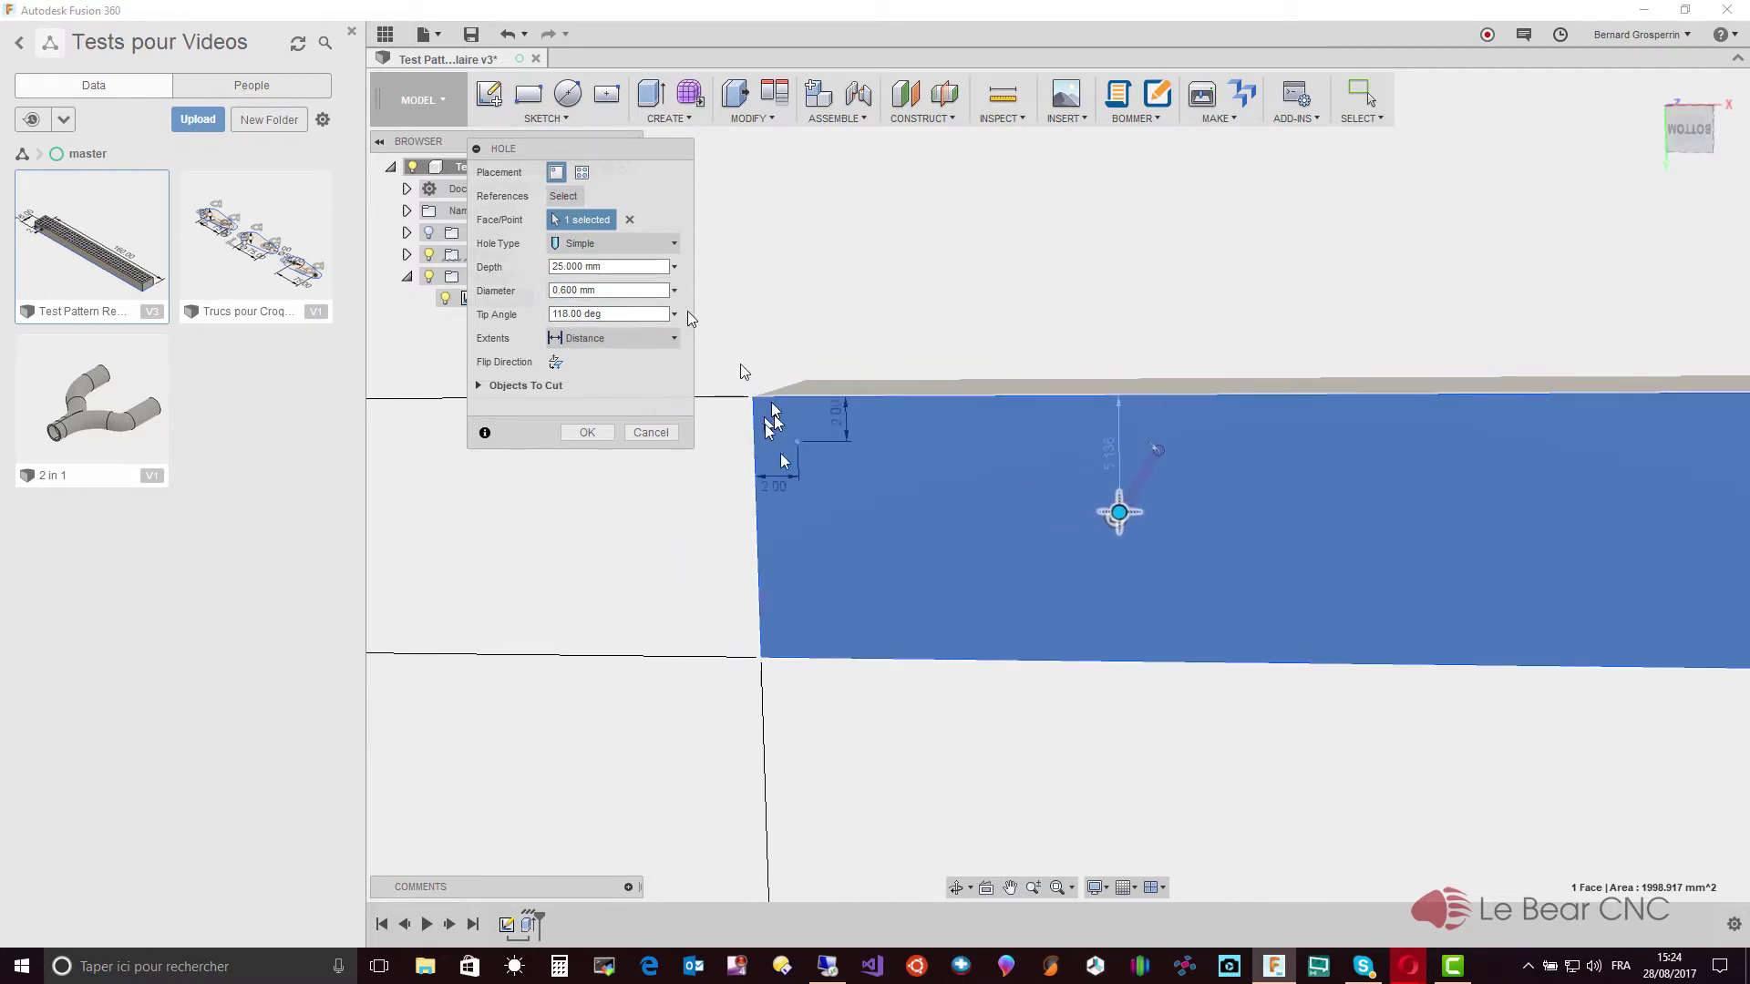
pyautogui.click(797, 445)
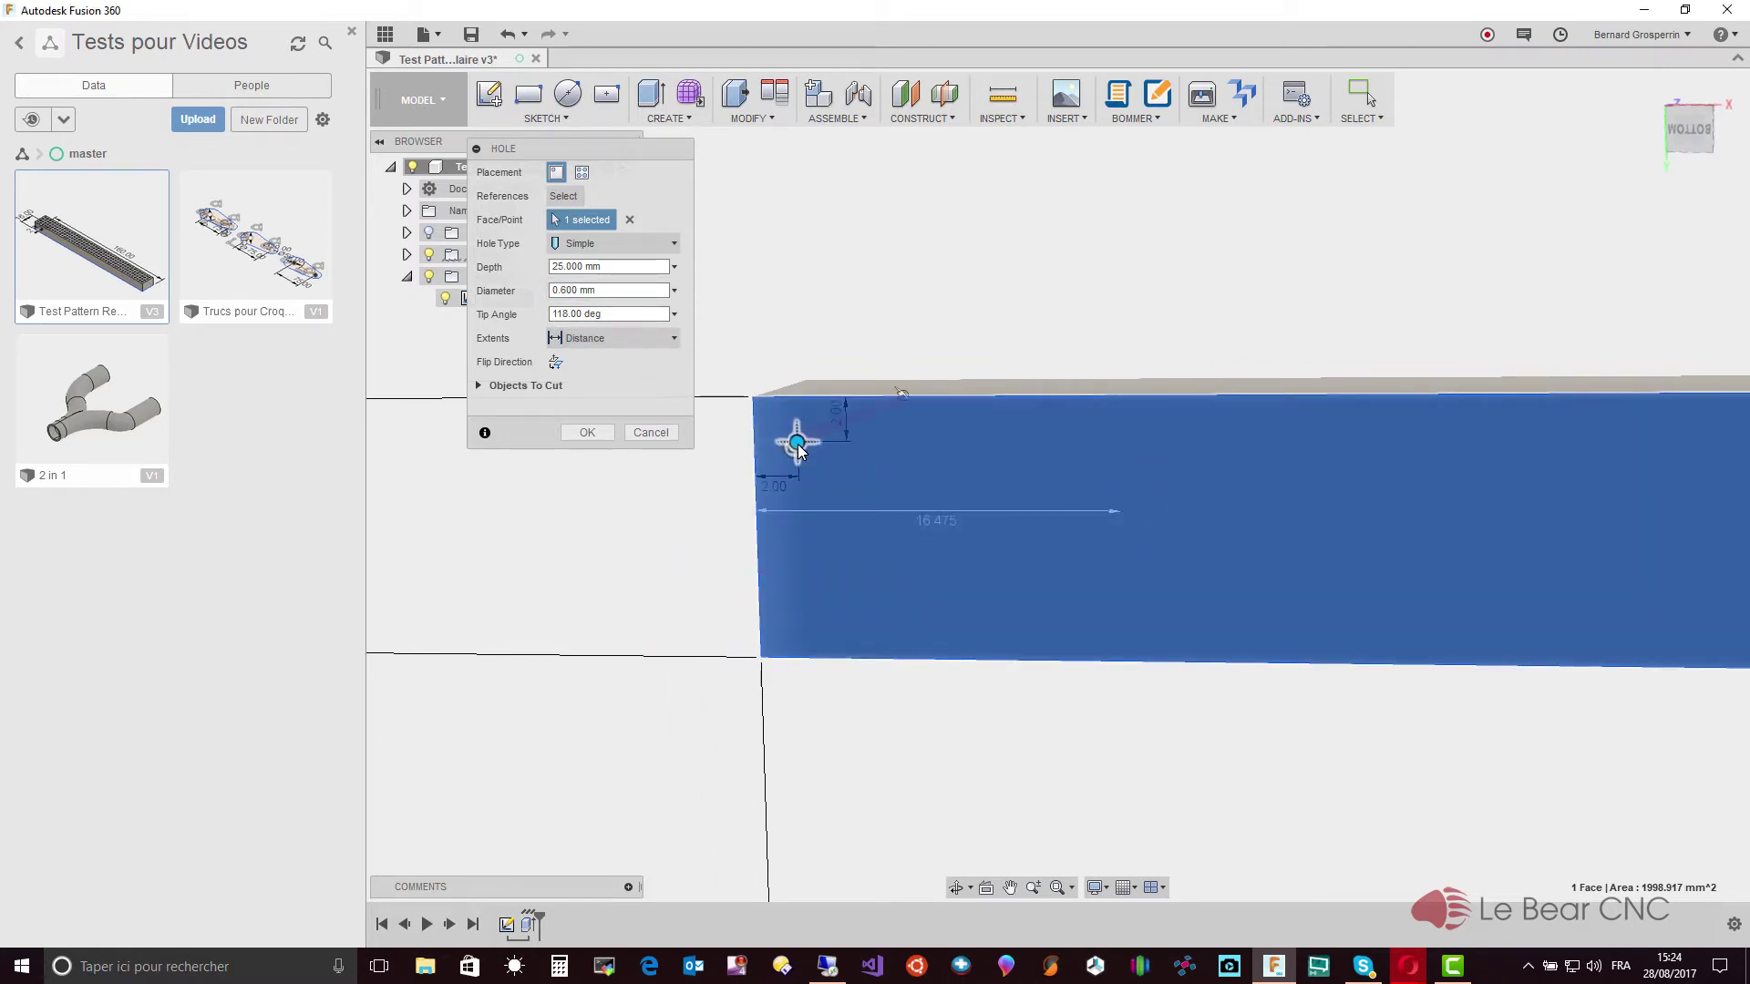
pyautogui.press('Return')
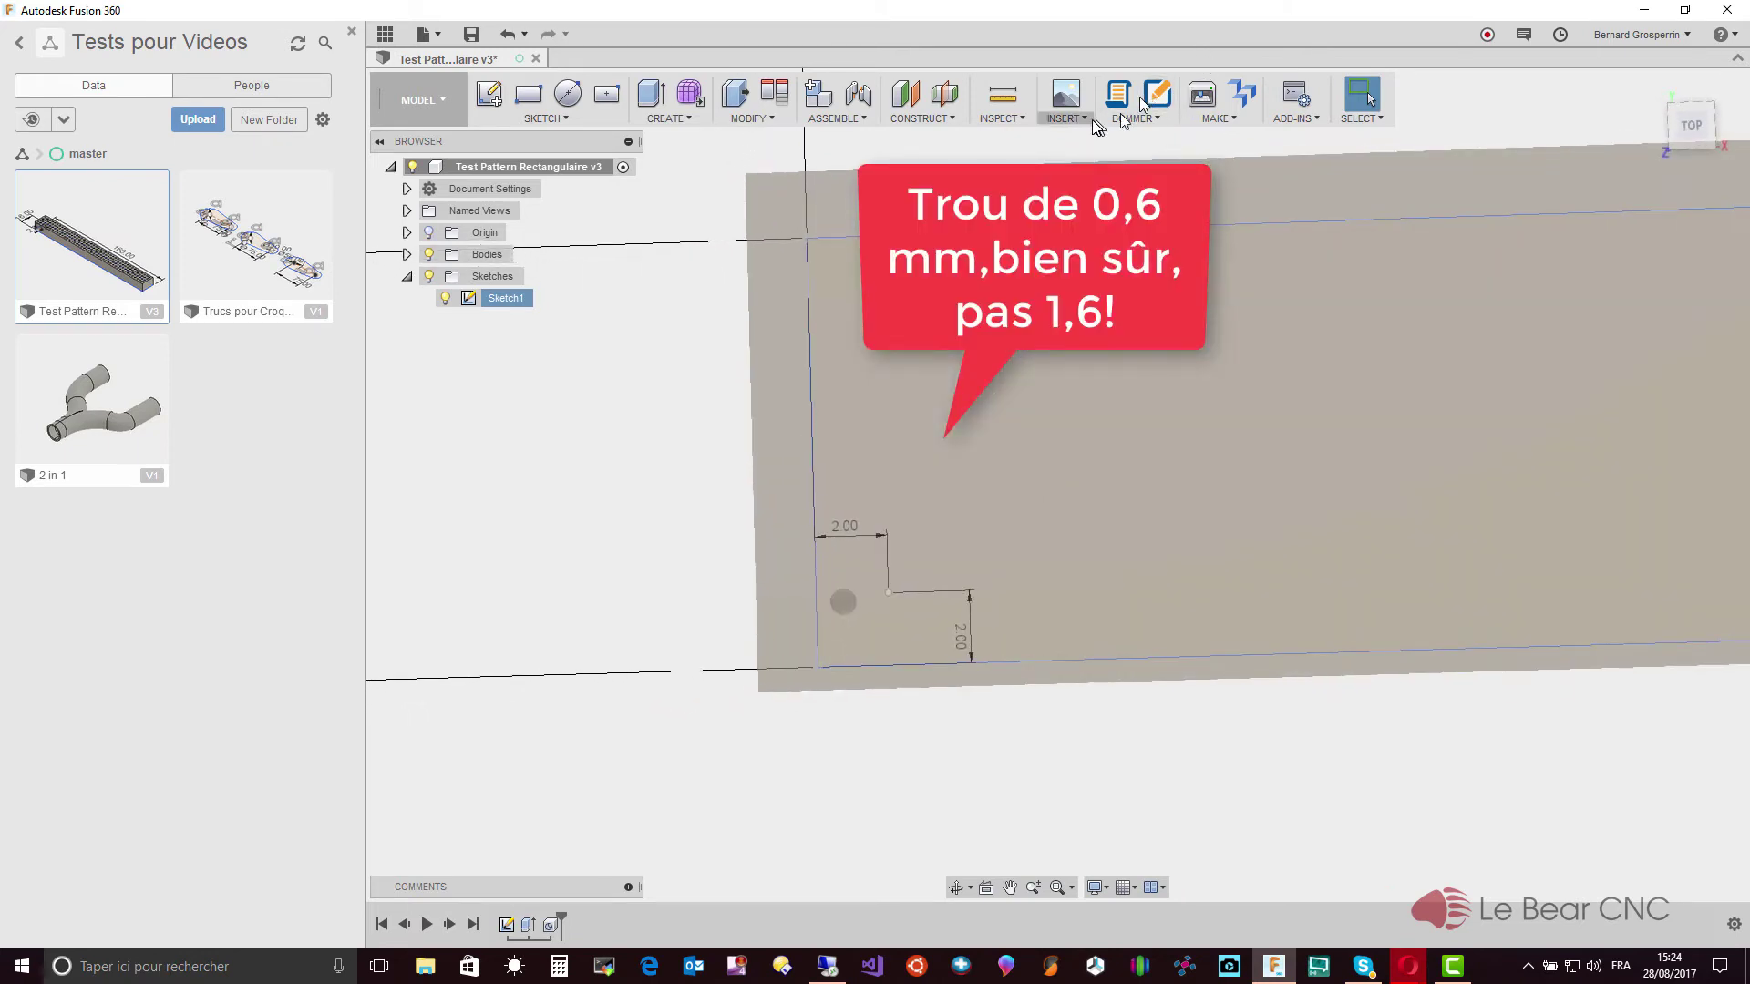
# Measure the hole's edge to confirm a 0.300 mm radius, then close Measure
pyautogui.click(1010, 120)
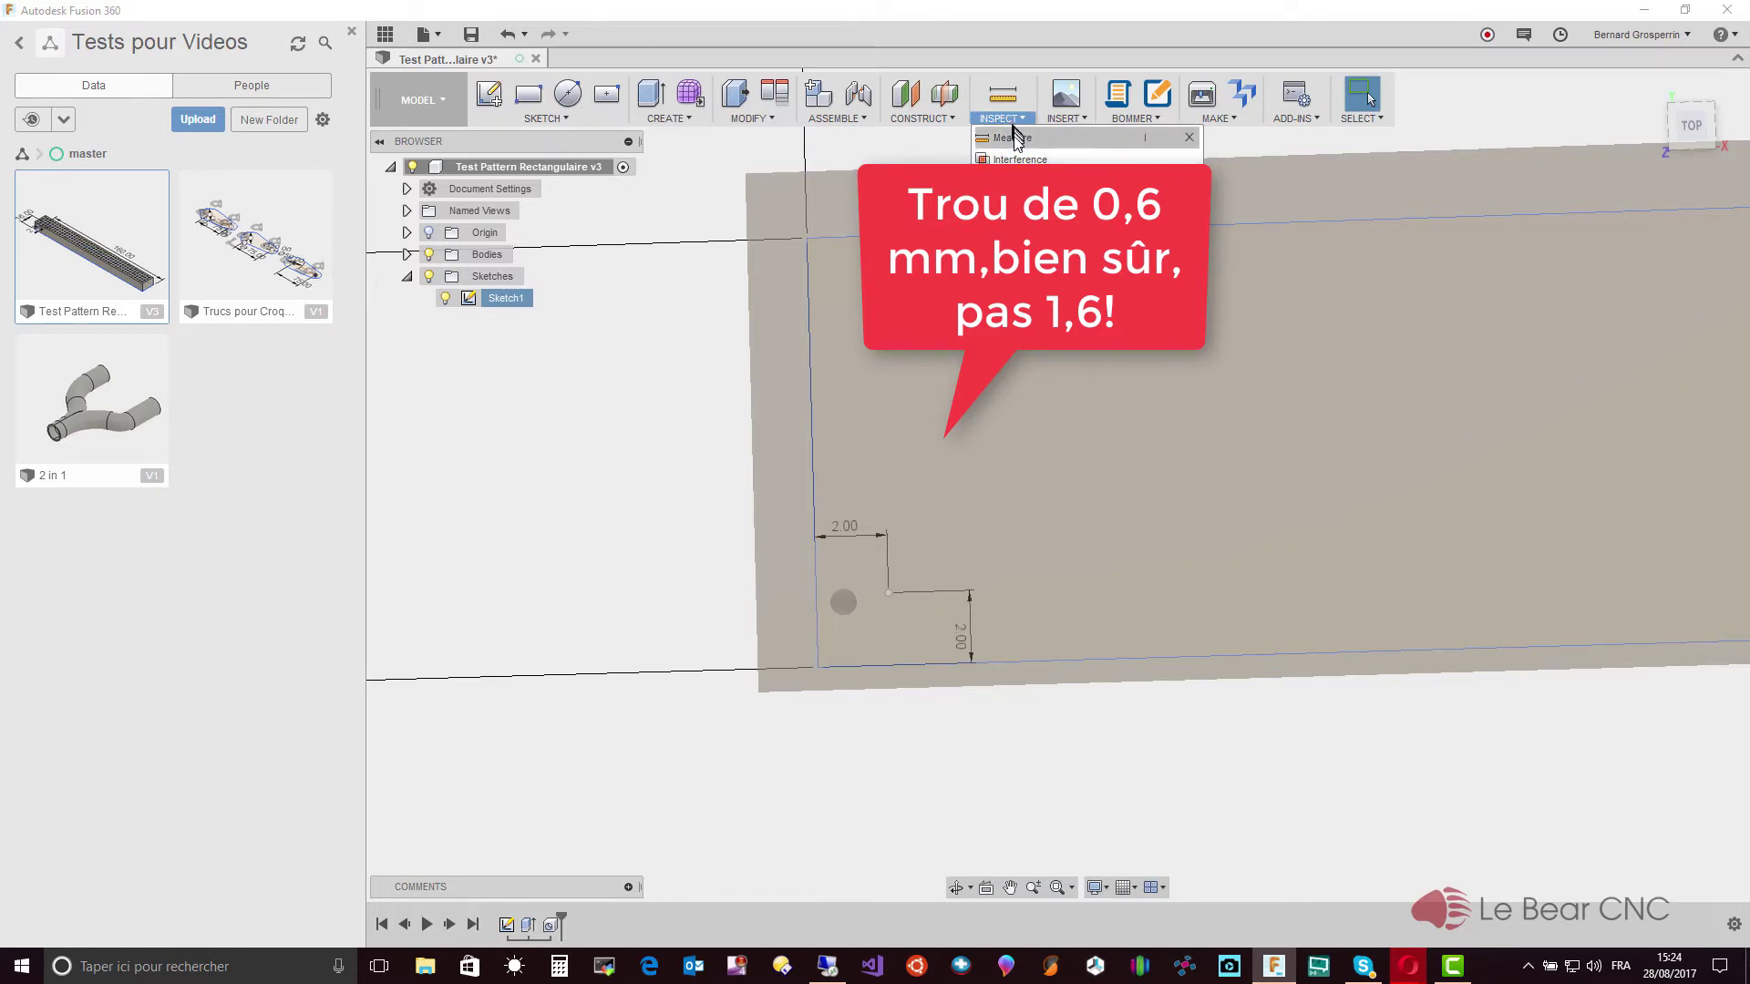
pyautogui.click(1013, 138)
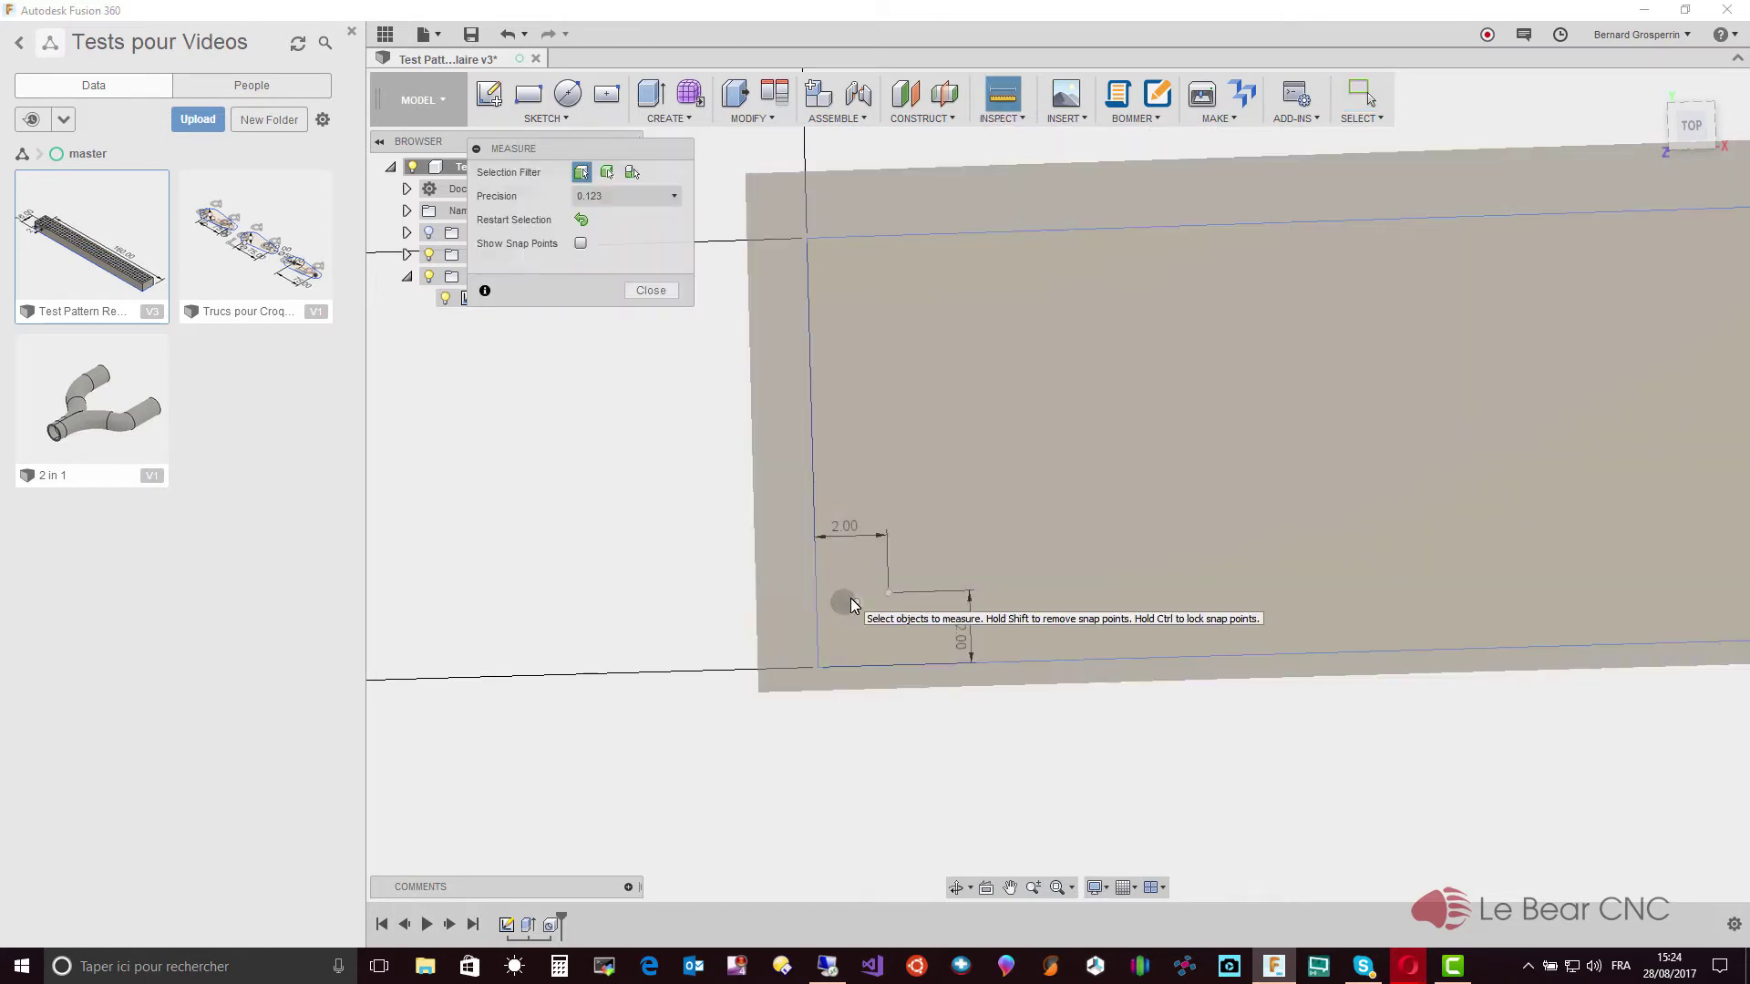
pyautogui.click(851, 617)
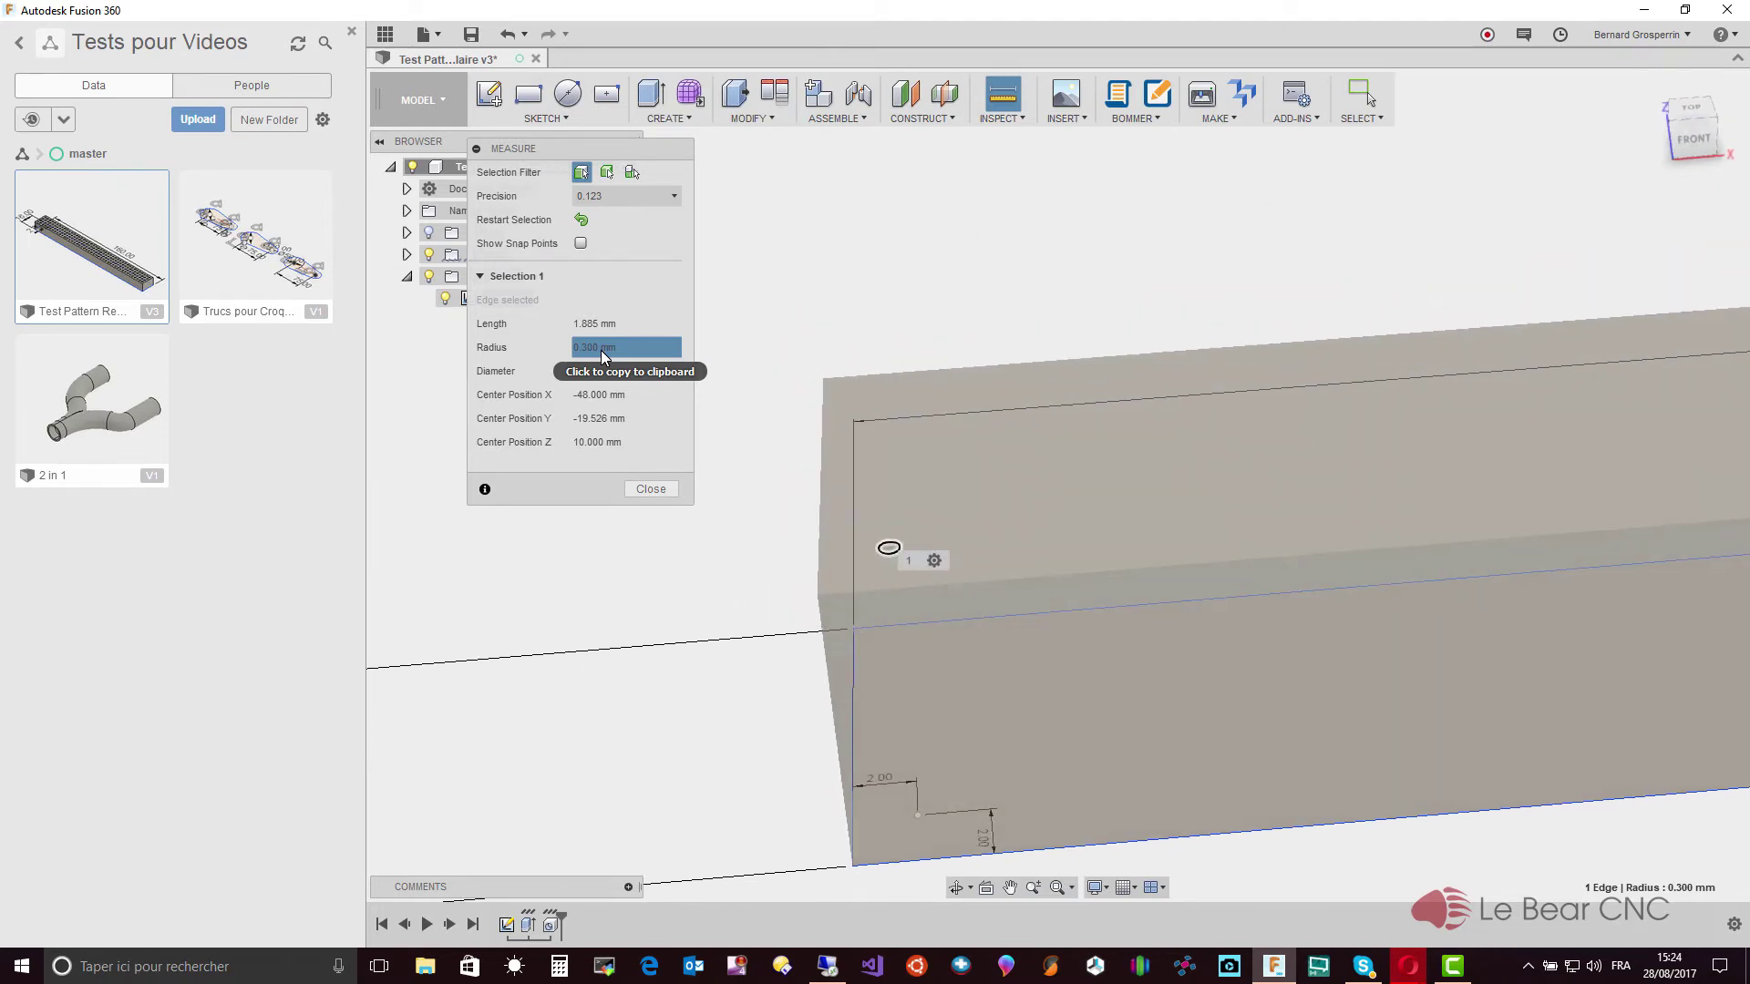
pyautogui.click(667, 494)
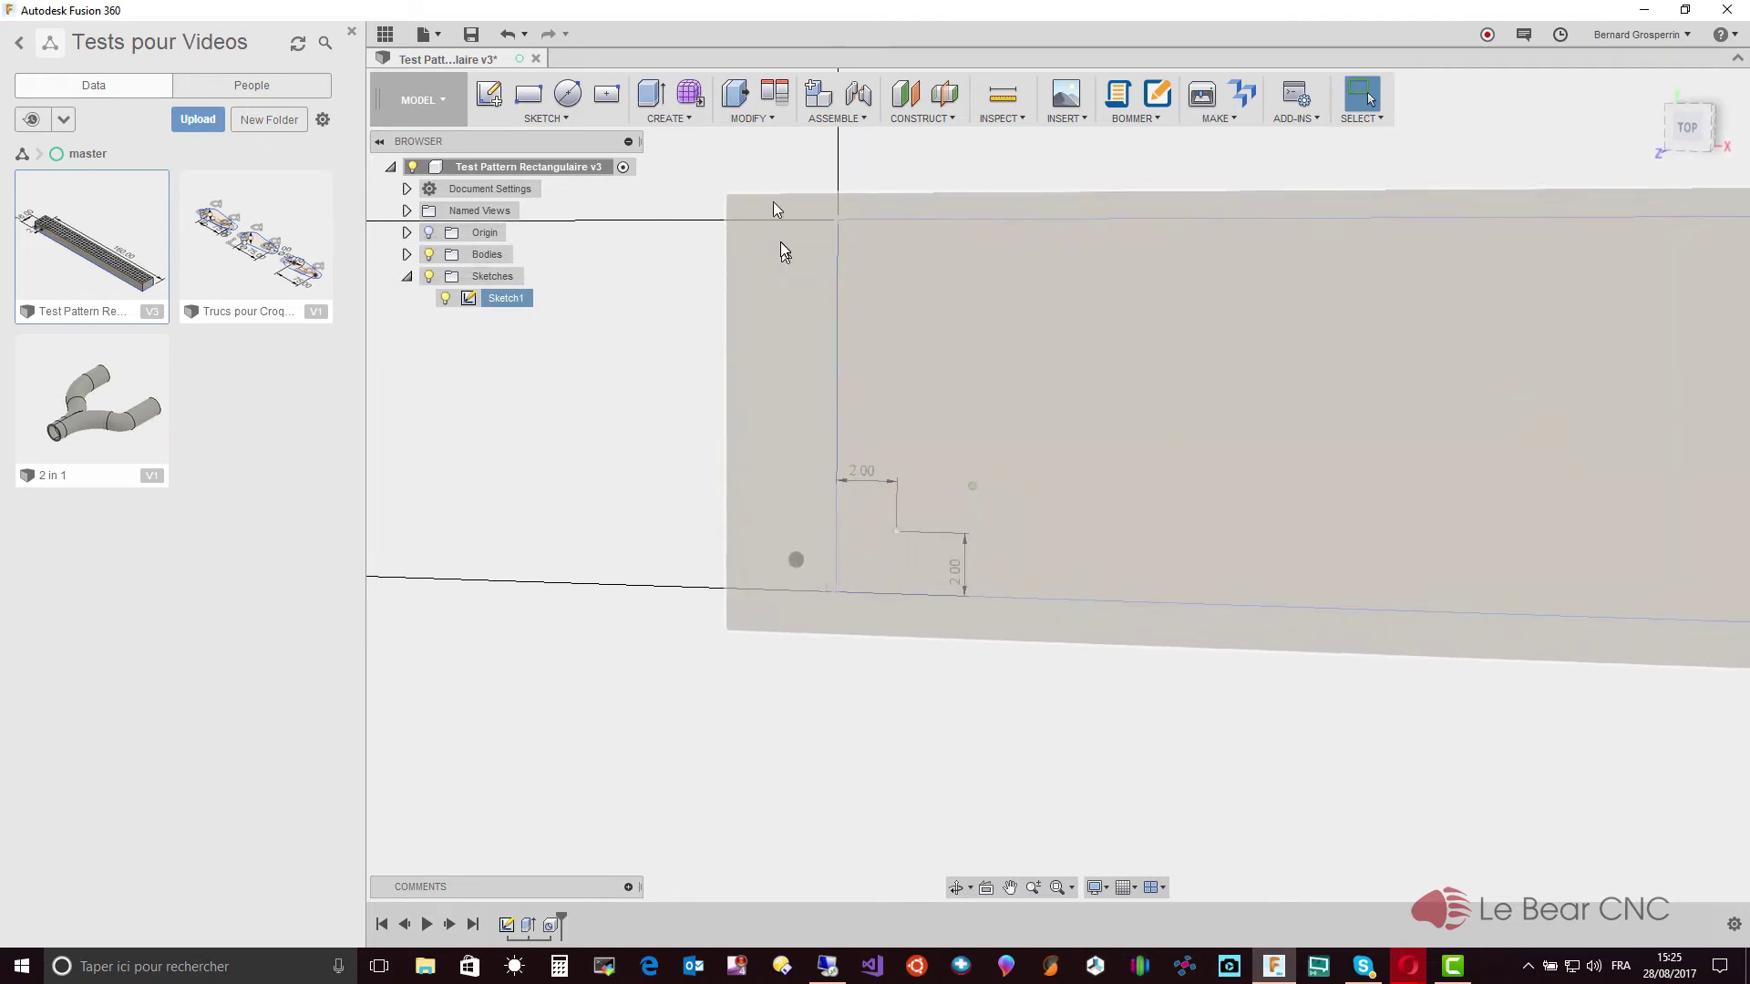
# Hide Sketch1 and start a rectangular pattern of the hole with pattern type Features
pyautogui.click(446, 298)
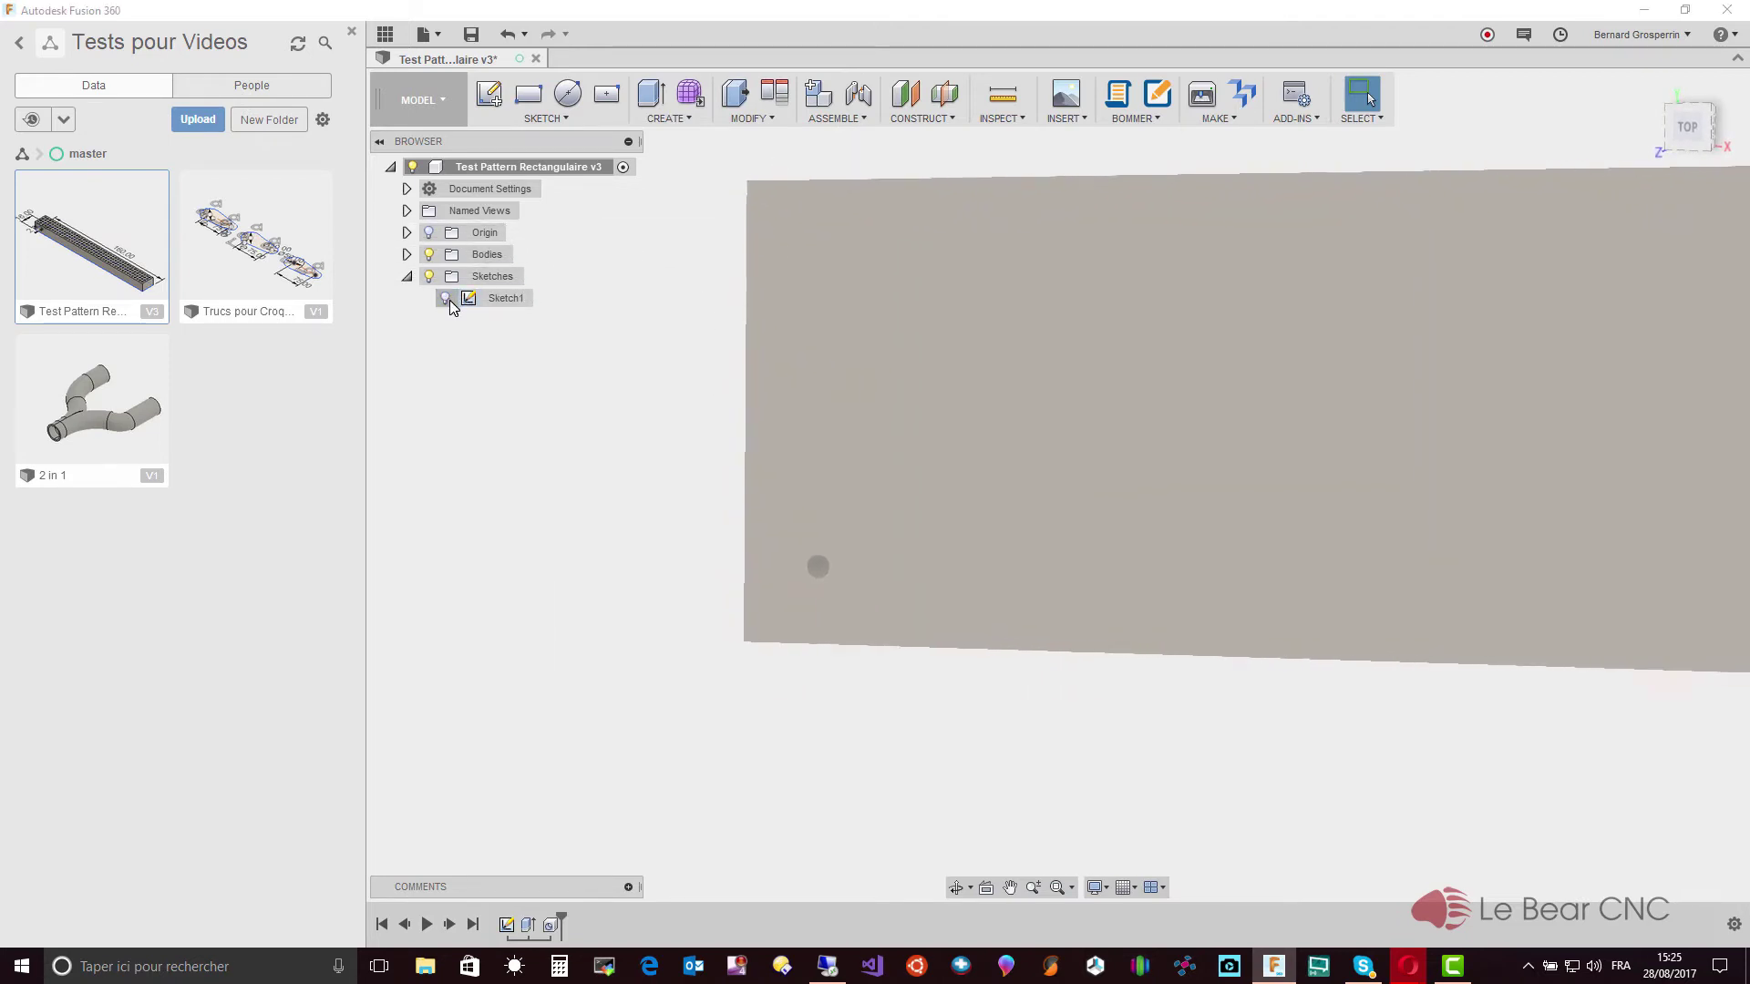
pyautogui.click(699, 119)
pyautogui.moveTo(670, 469)
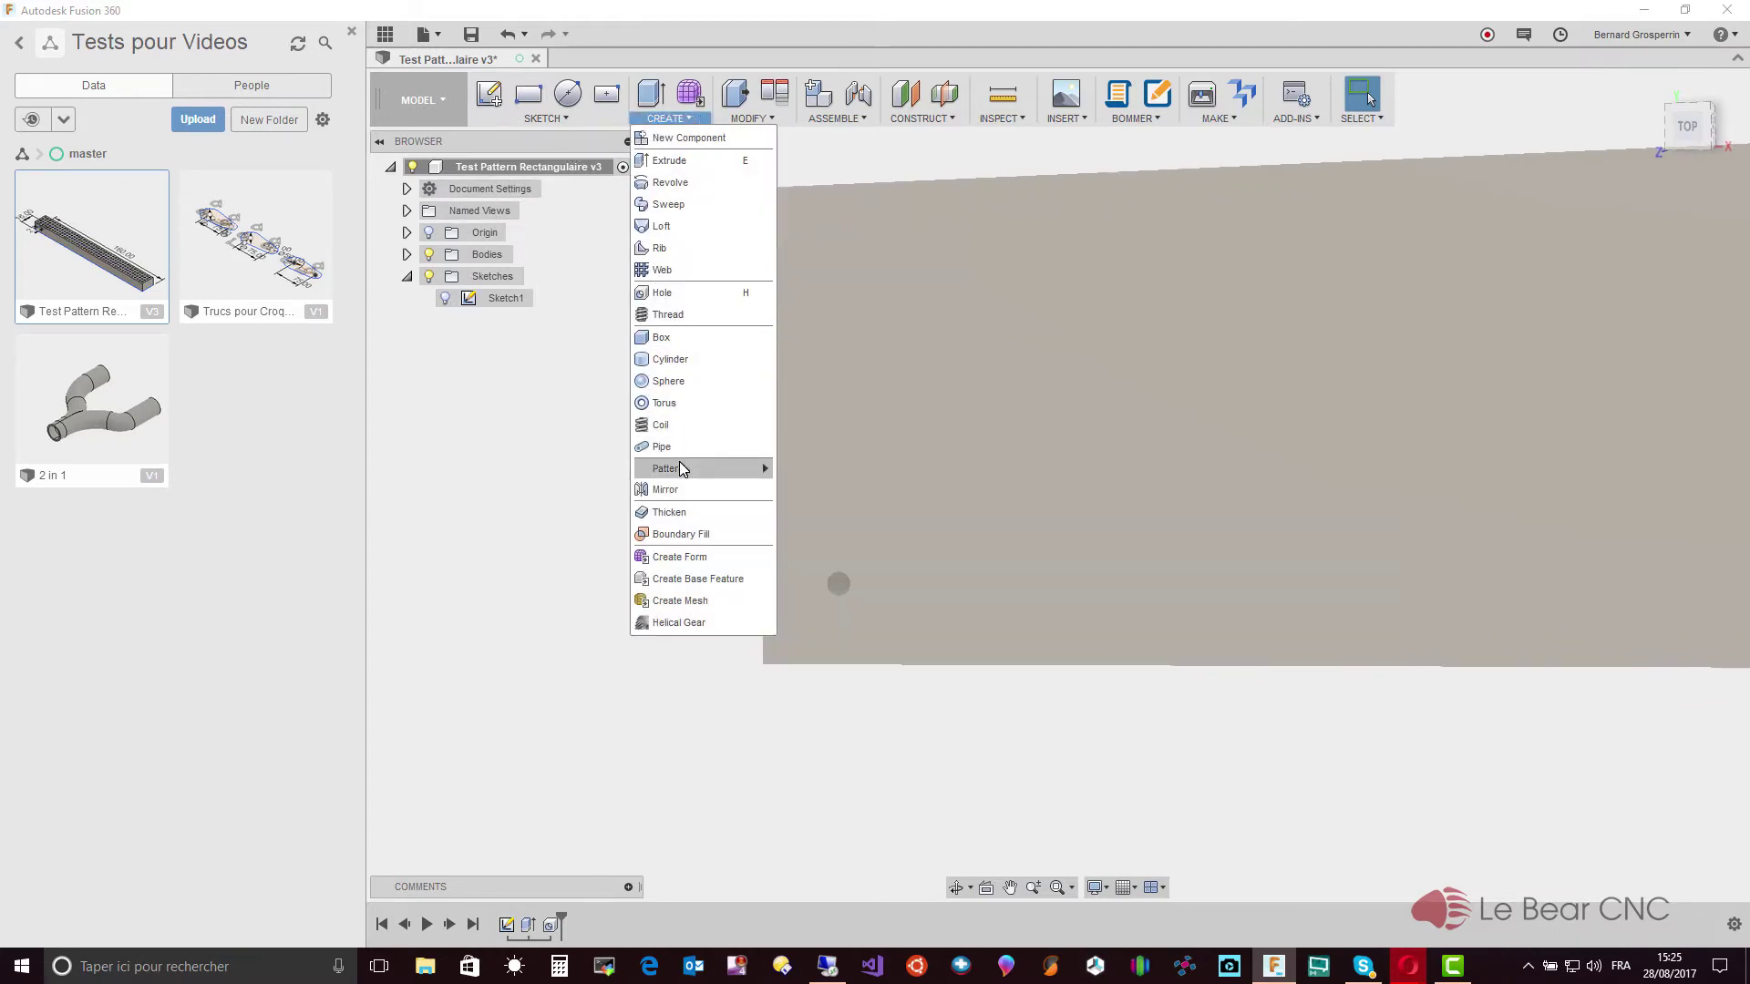
pyautogui.click(823, 473)
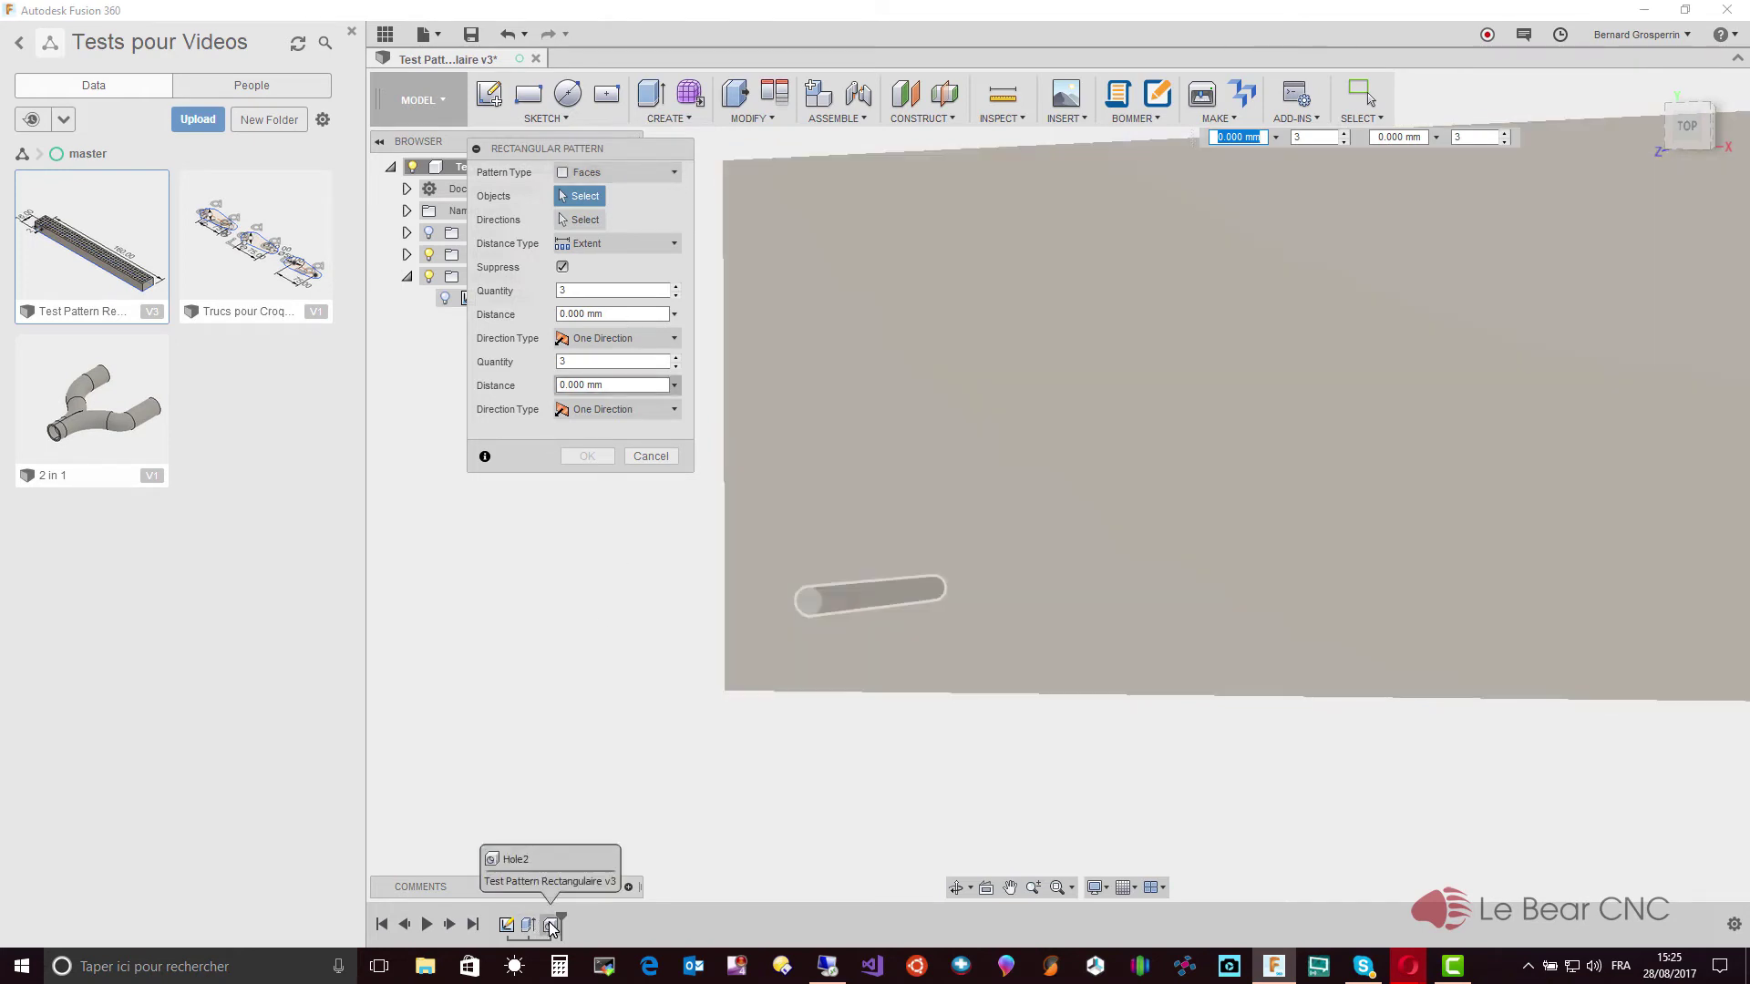
pyautogui.click(552, 926)
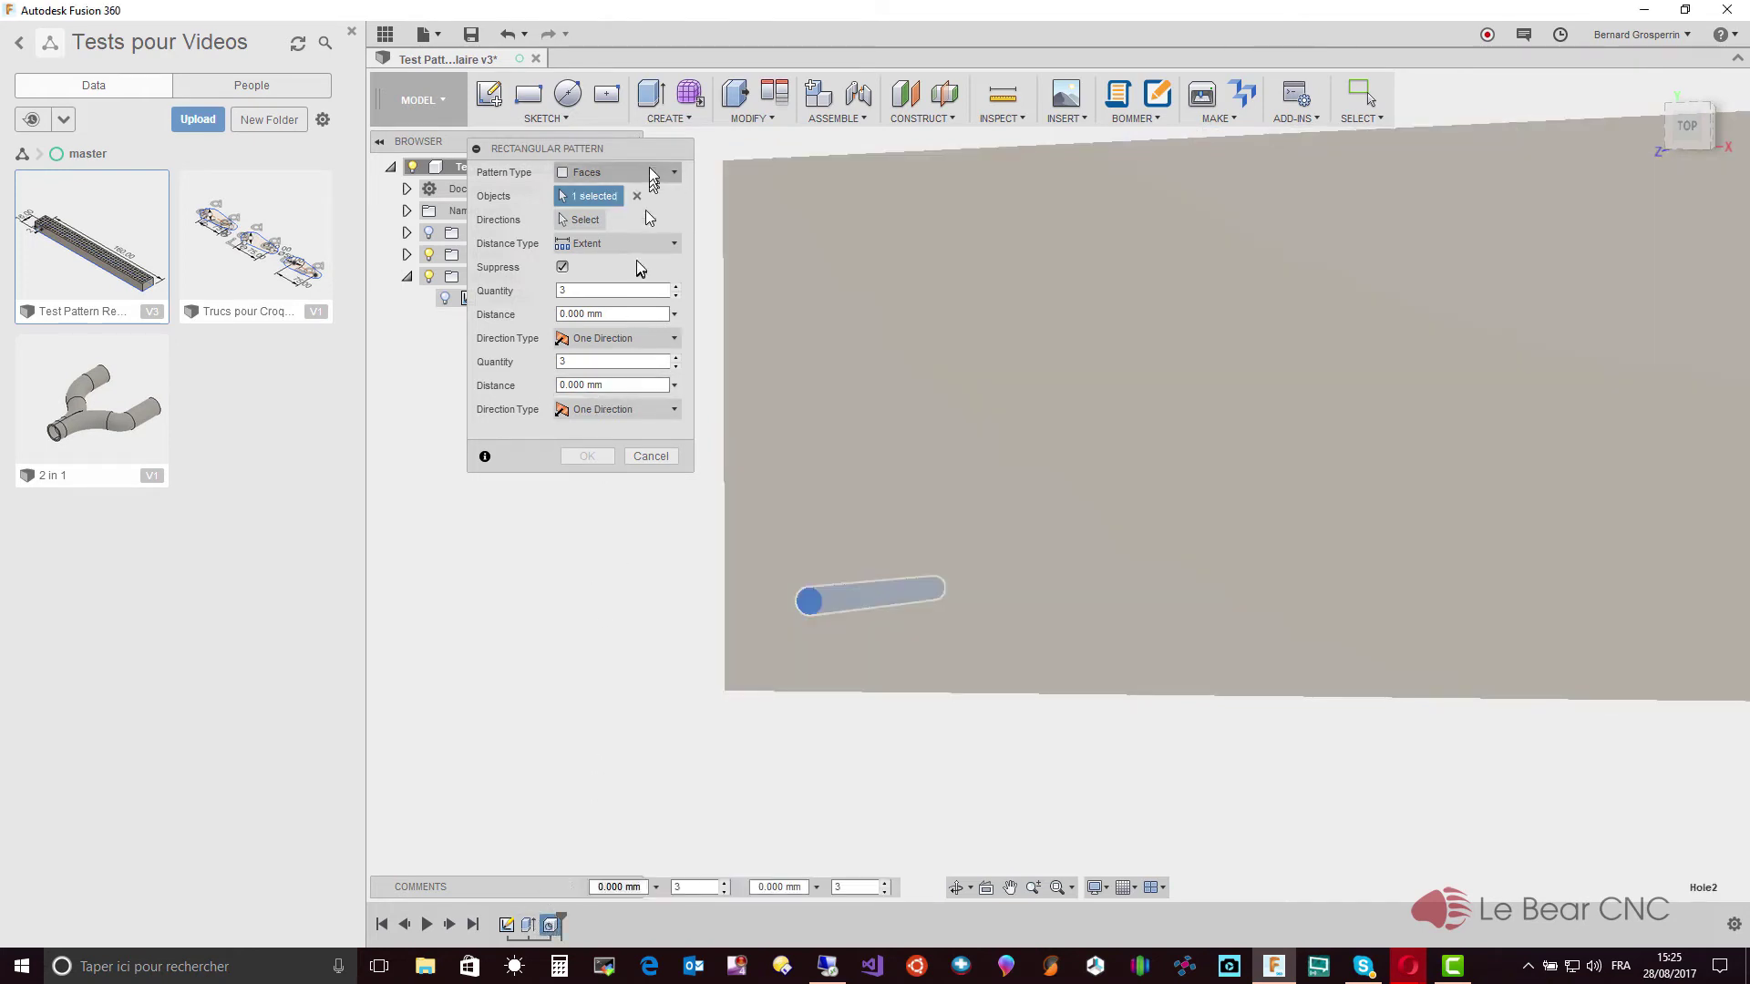
pyautogui.click(674, 175)
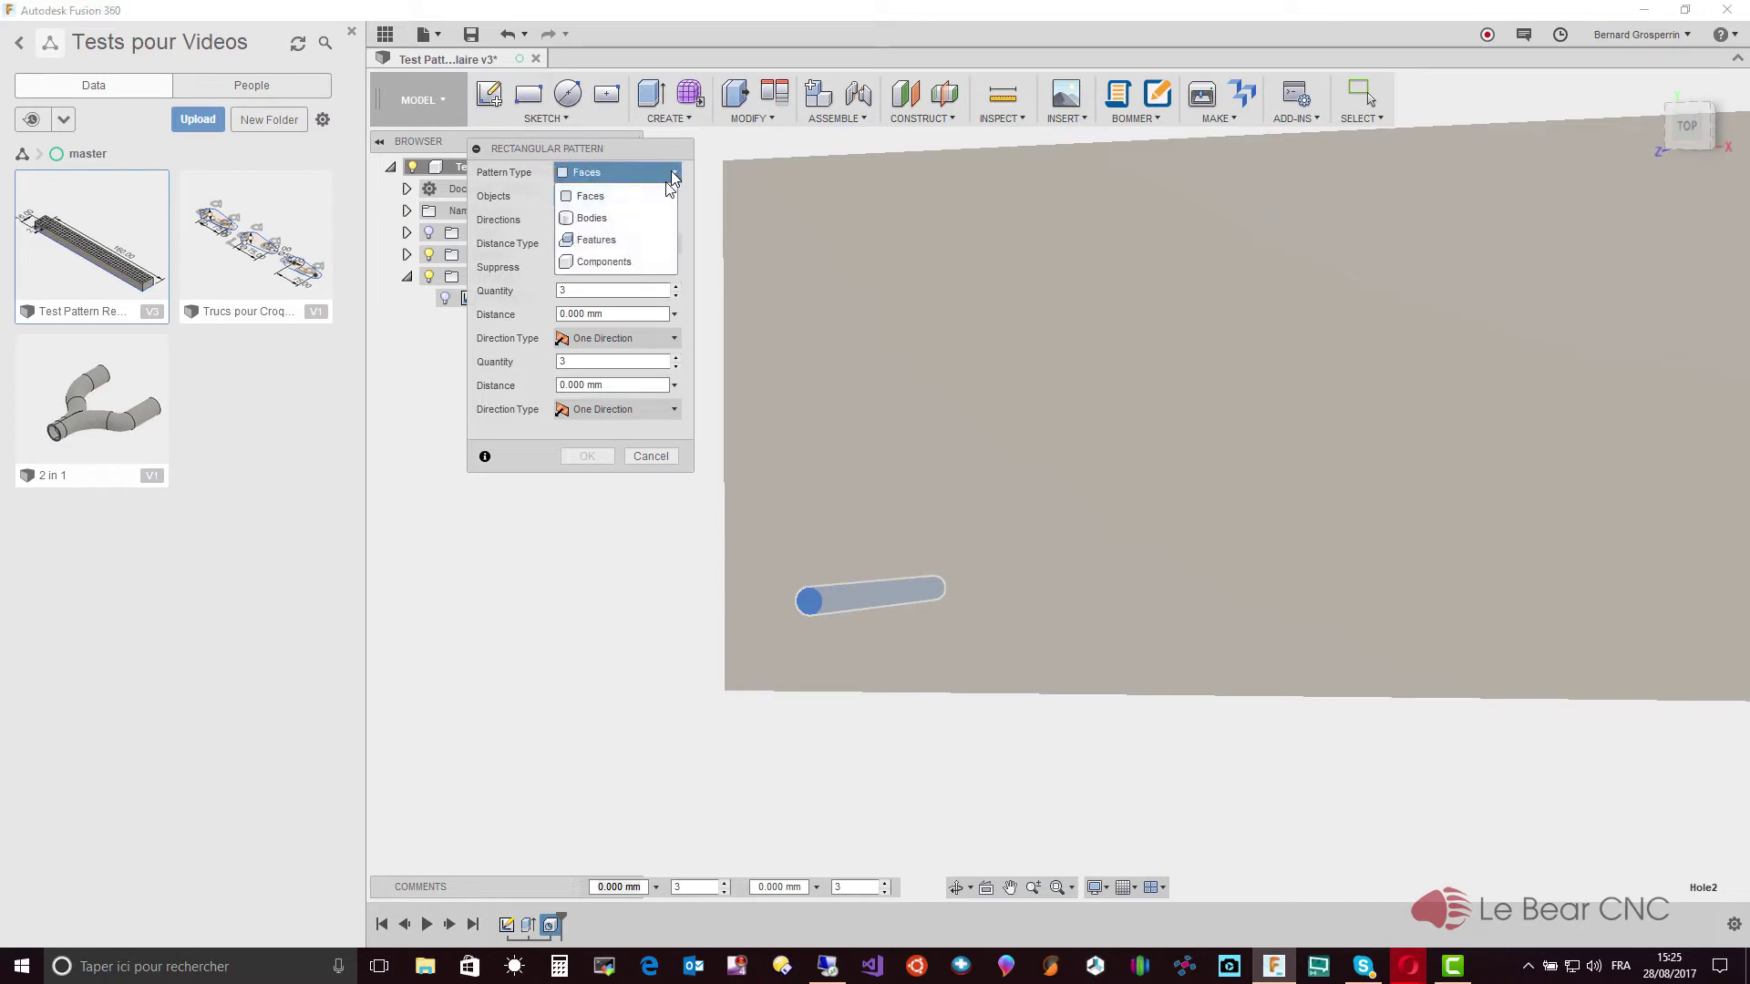
pyautogui.click(609, 241)
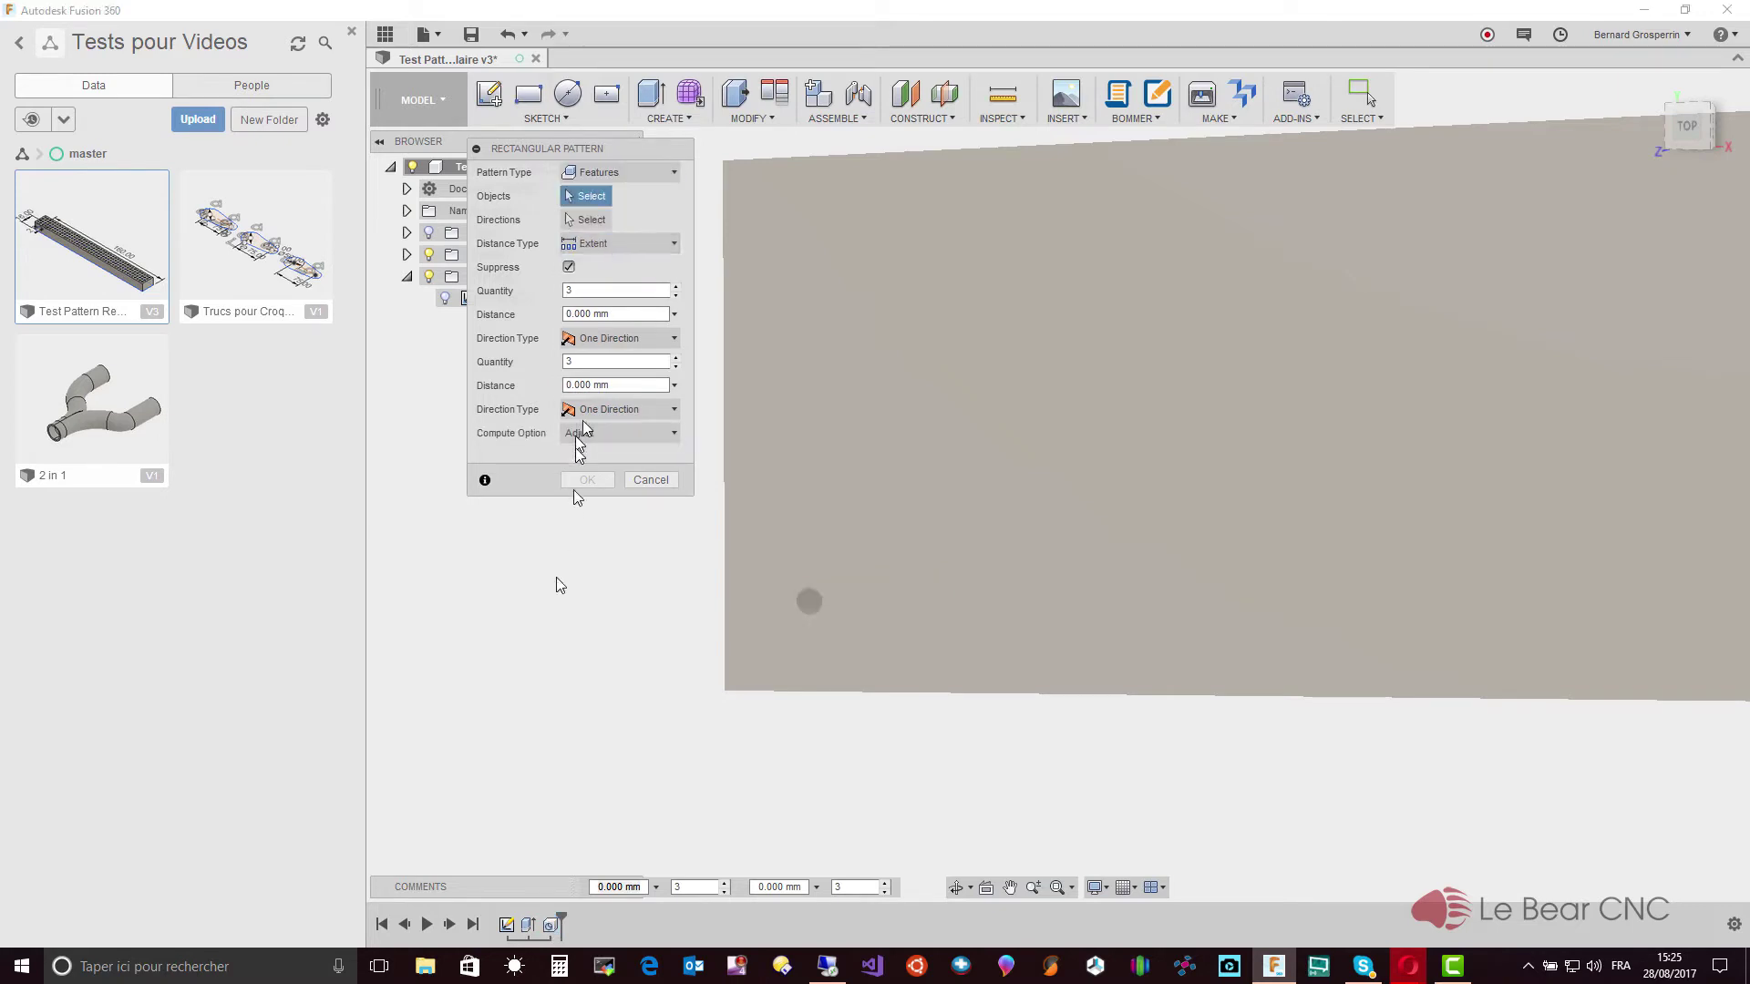
# Pattern Hole2 along the bar's edge with quantity 4 and 2.6 mm spacing
pyautogui.click(551, 926)
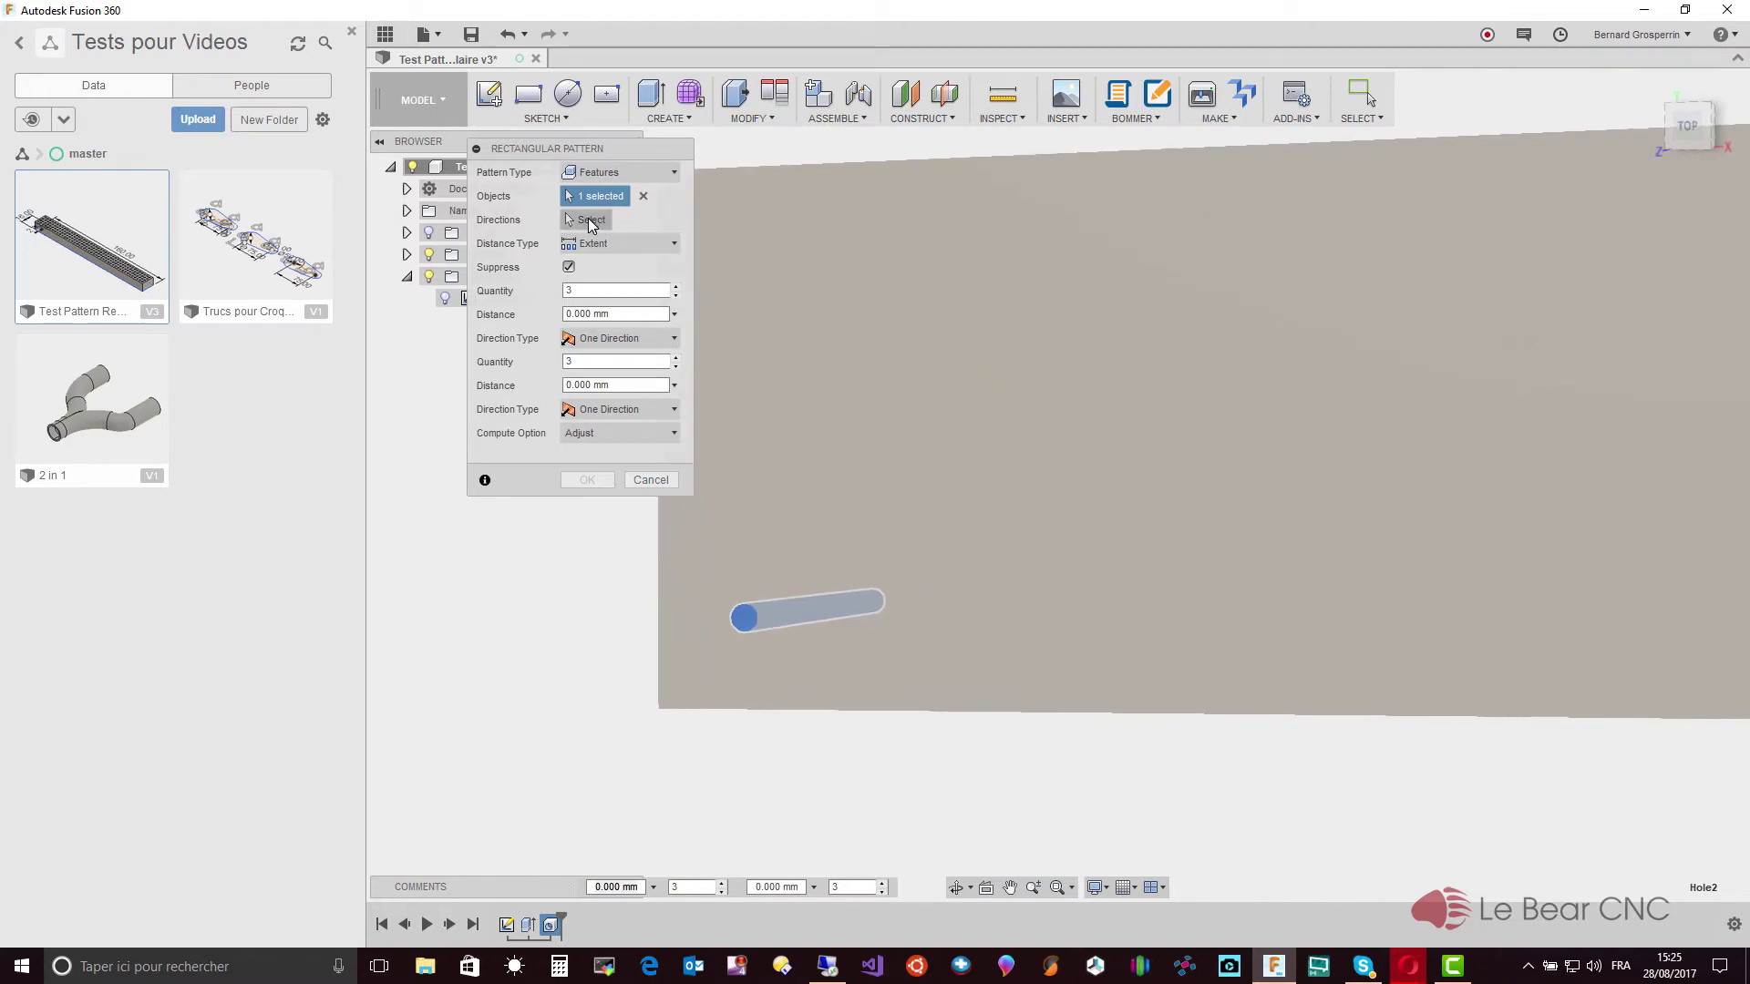
pyautogui.click(591, 222)
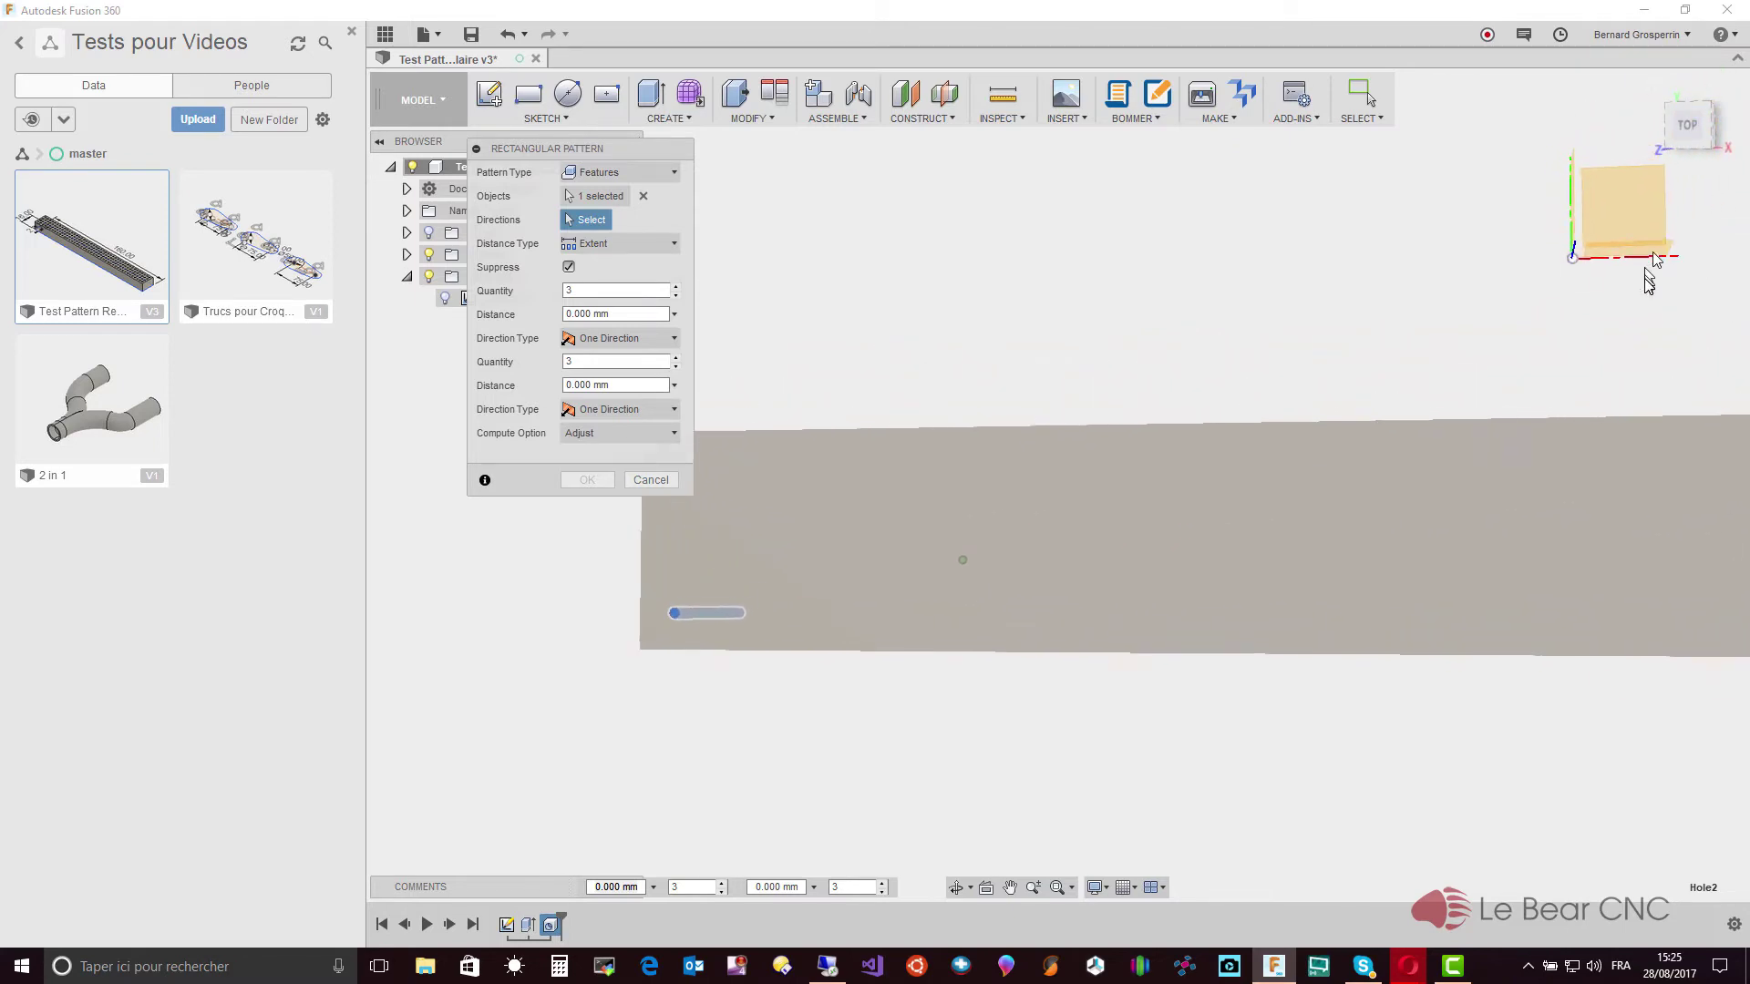
pyautogui.moveTo(1650, 278)
pyautogui.keyDown('shift'); pyautogui.mouseDown(button='middle')
pyautogui.moveTo(1512, 401)
pyautogui.moveTo(1410, 383)
pyautogui.mouseUp(button='middle'); pyautogui.keyUp('shift')
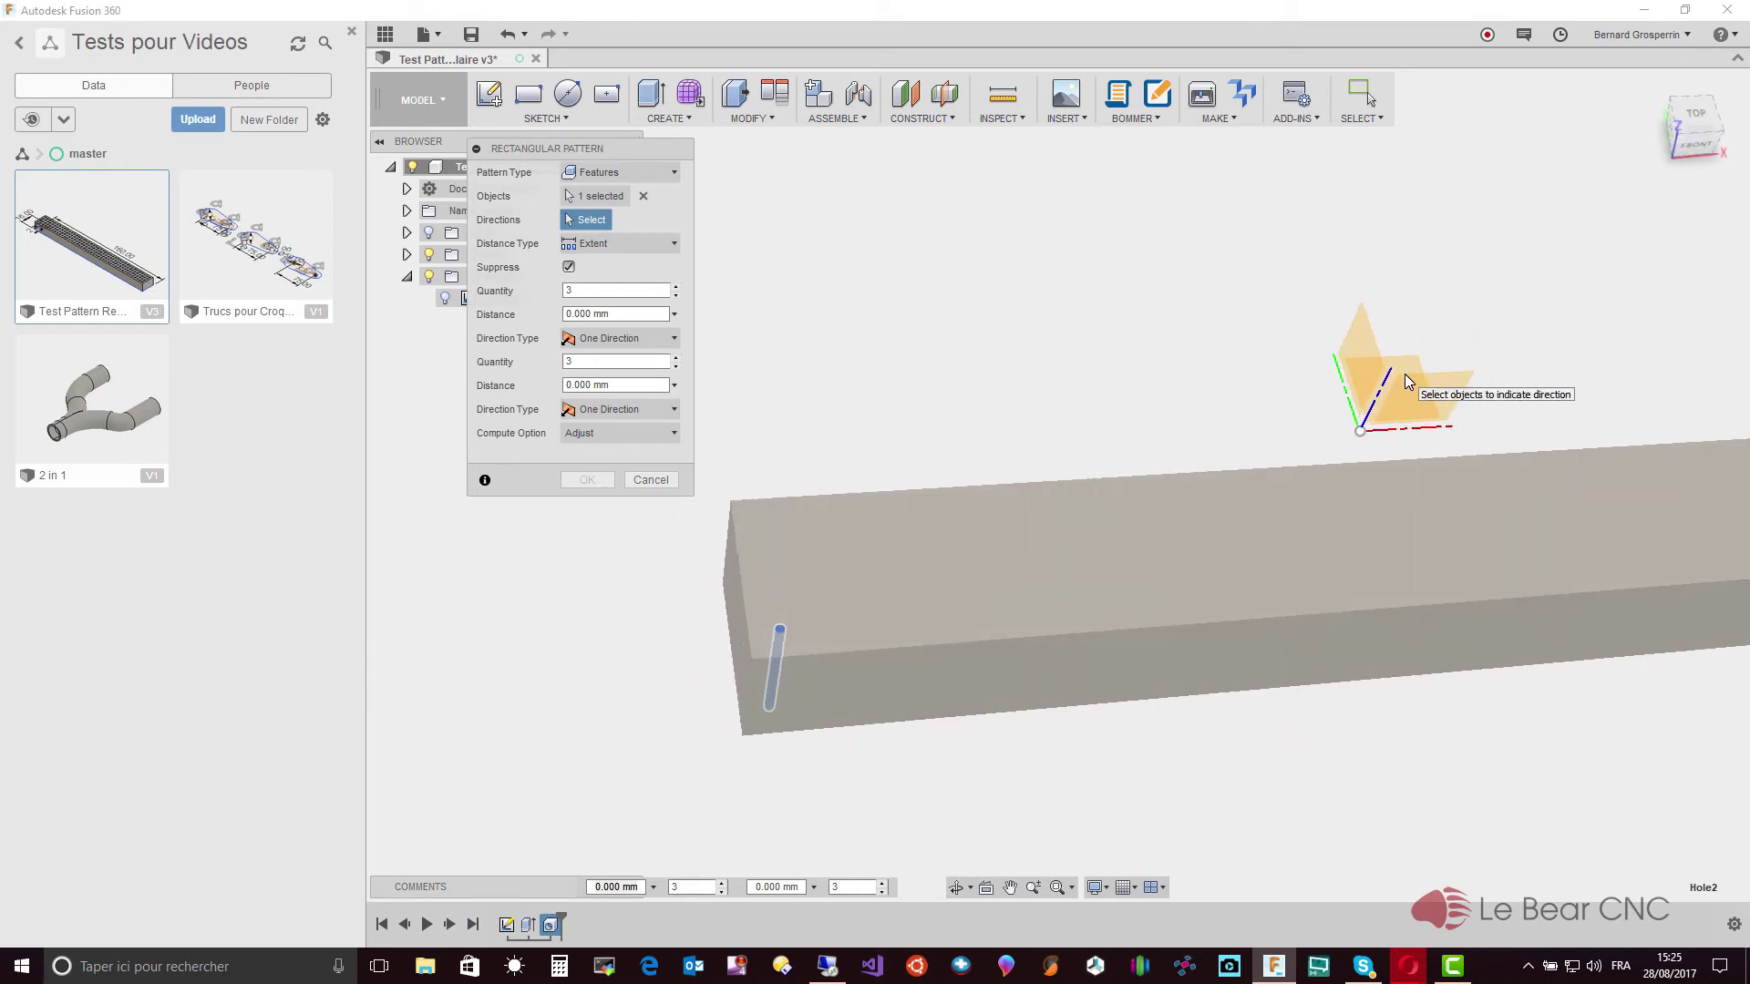
pyautogui.click(1347, 395)
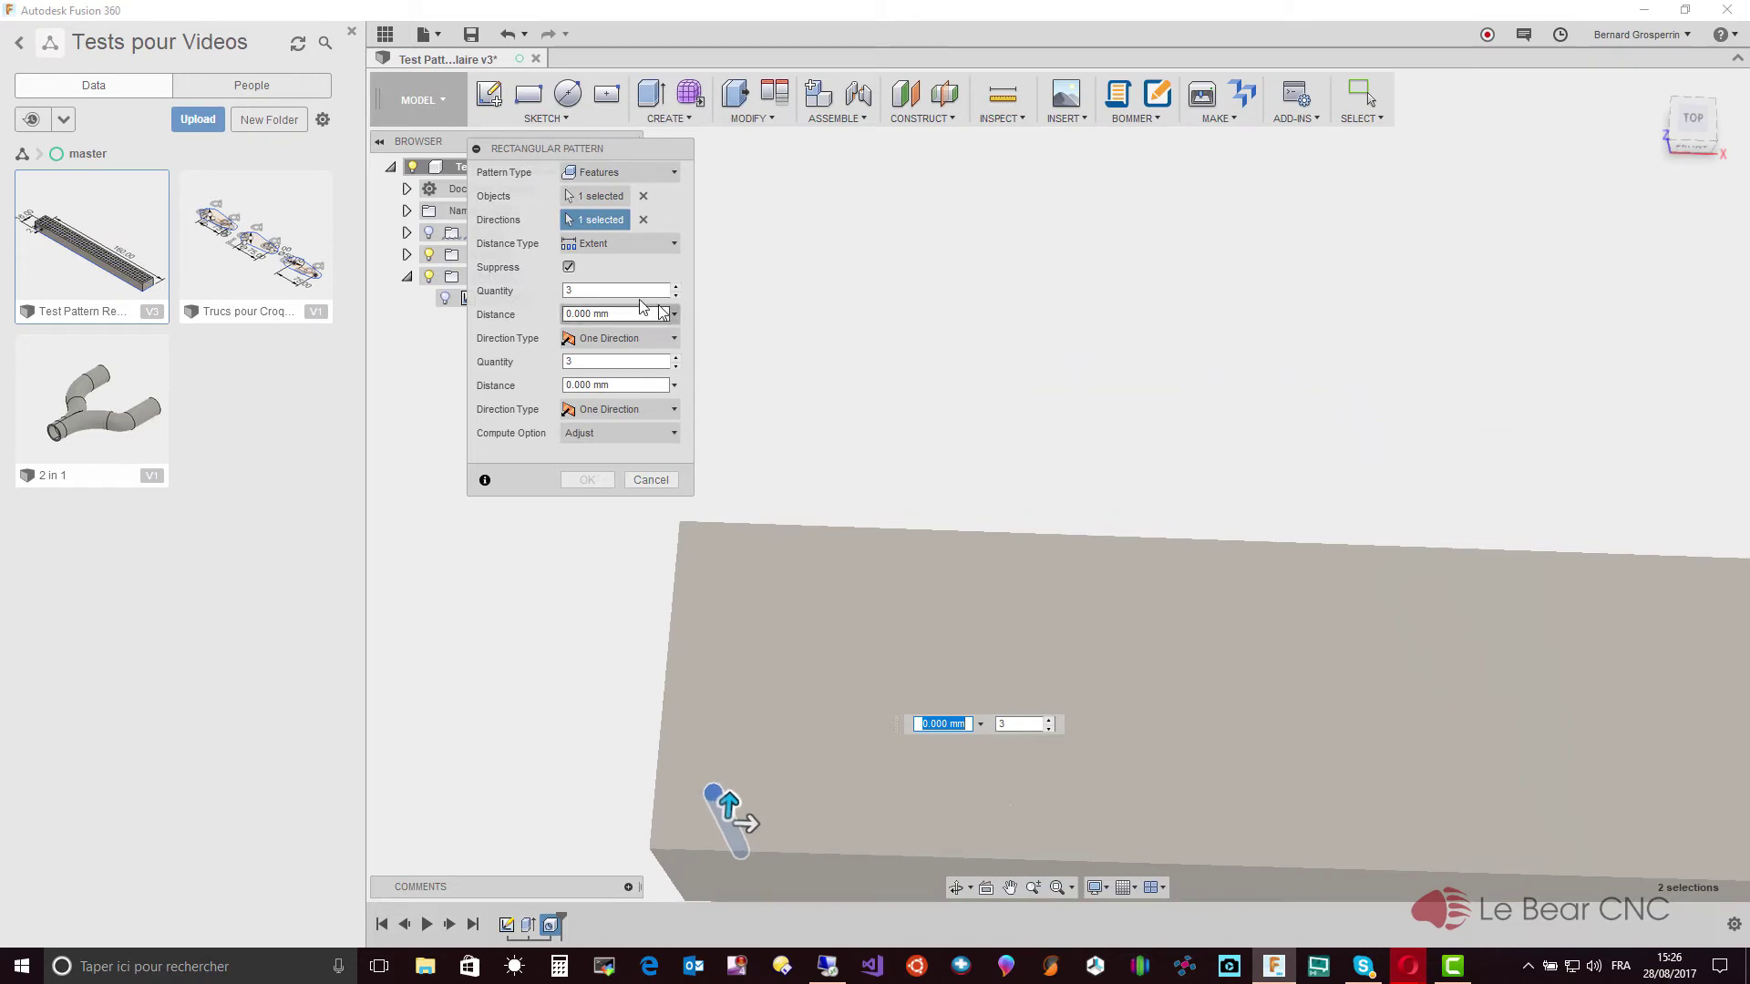
pyautogui.click(597, 291)
pyautogui.moveTo(594, 291); pyautogui.dragTo(542, 293)
pyautogui.write('4')
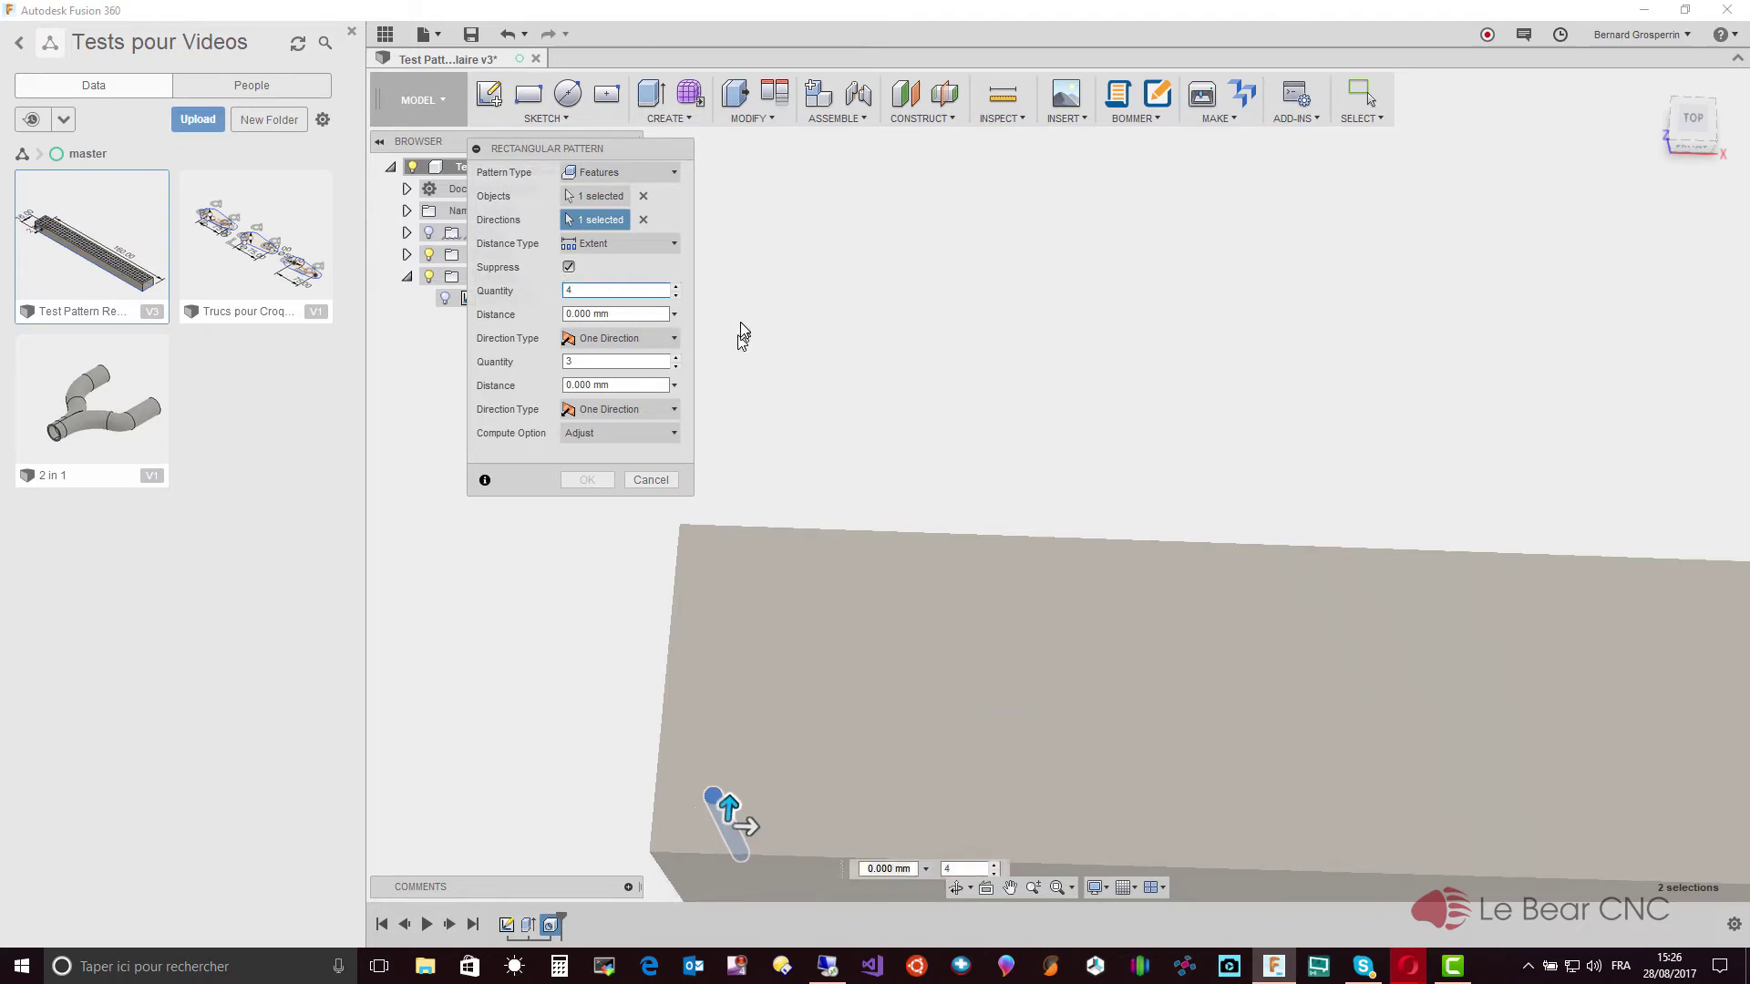
pyautogui.click(676, 244)
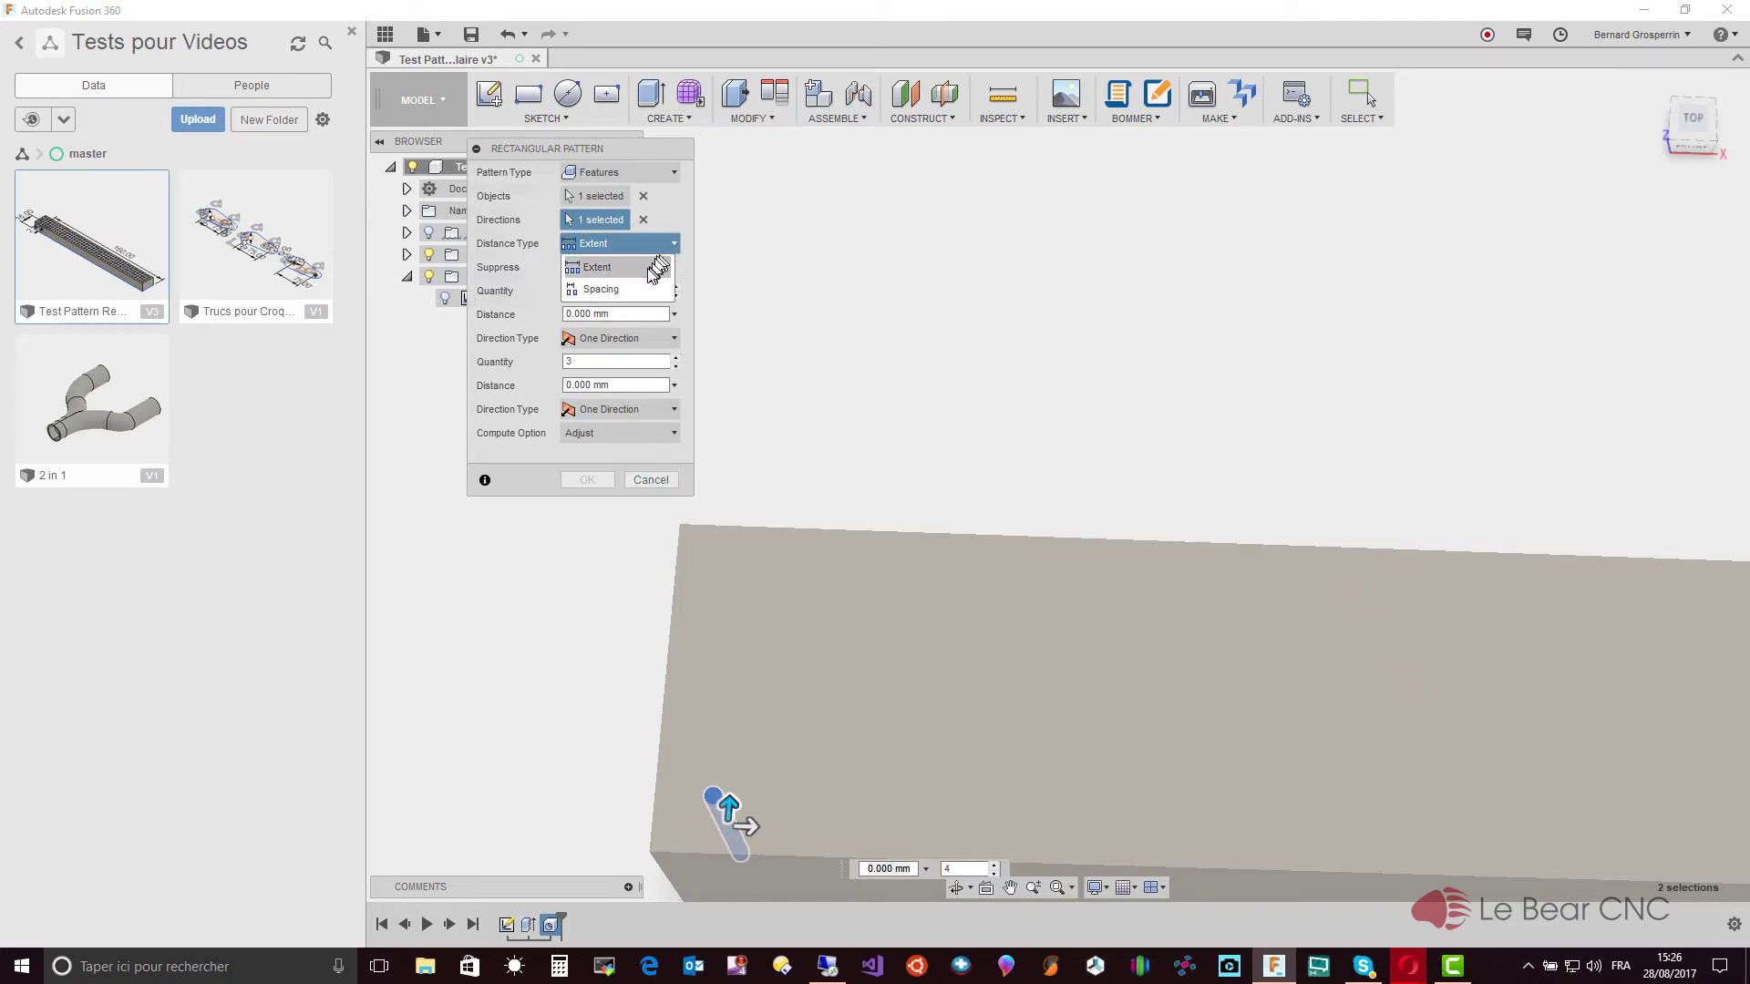
pyautogui.click(638, 290)
pyautogui.write('2.6')
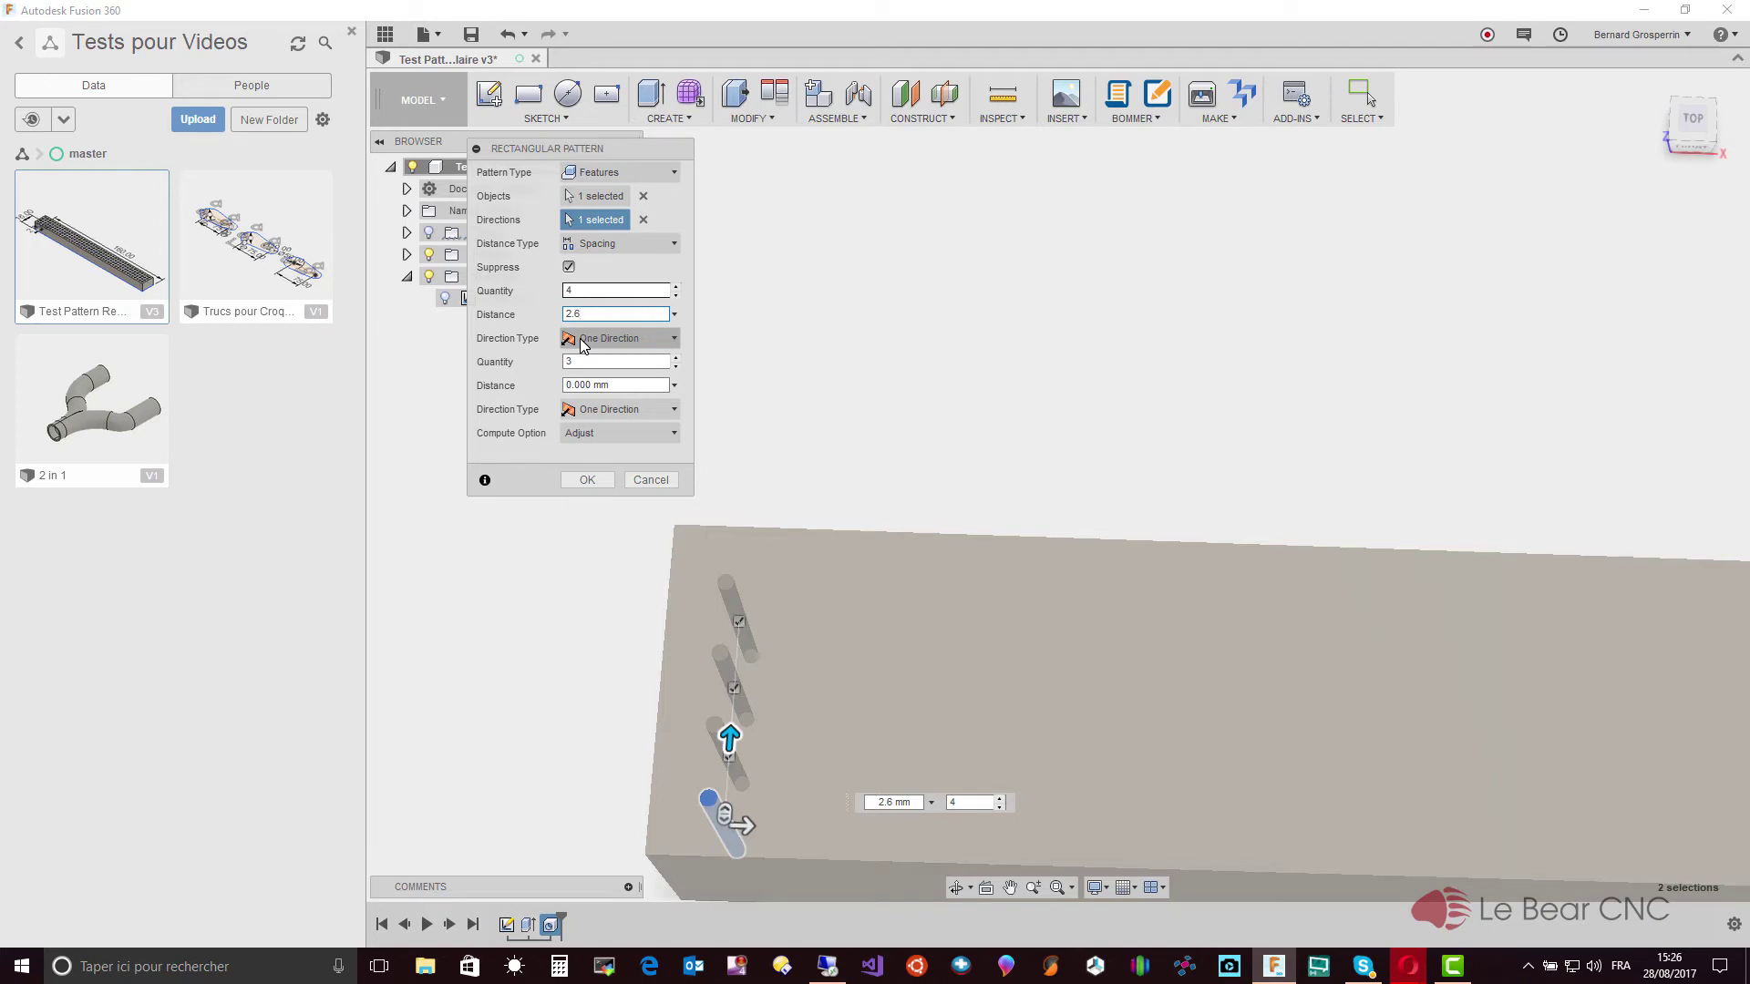
# Compute 168 ÷ 2.6 (about 64.6) in Calculator, then clear the result
pyautogui.click(560, 968)
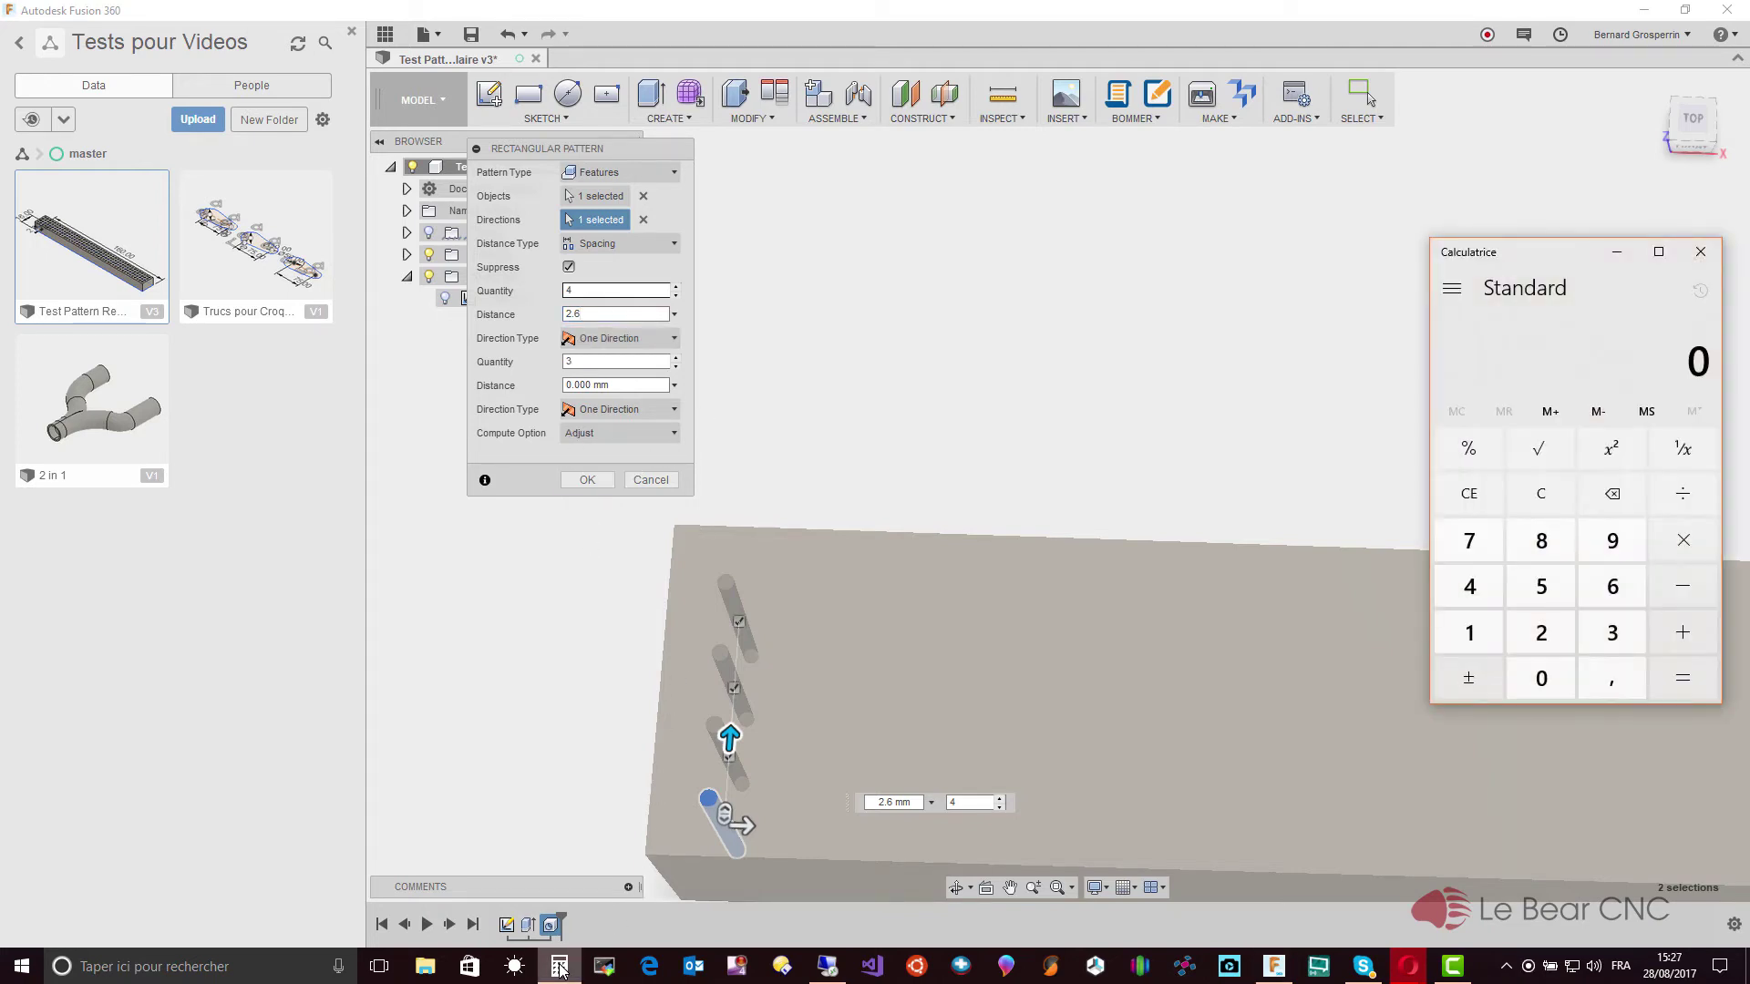
pyautogui.write('168/')
pyautogui.write('2,6')
pyautogui.press('Return')
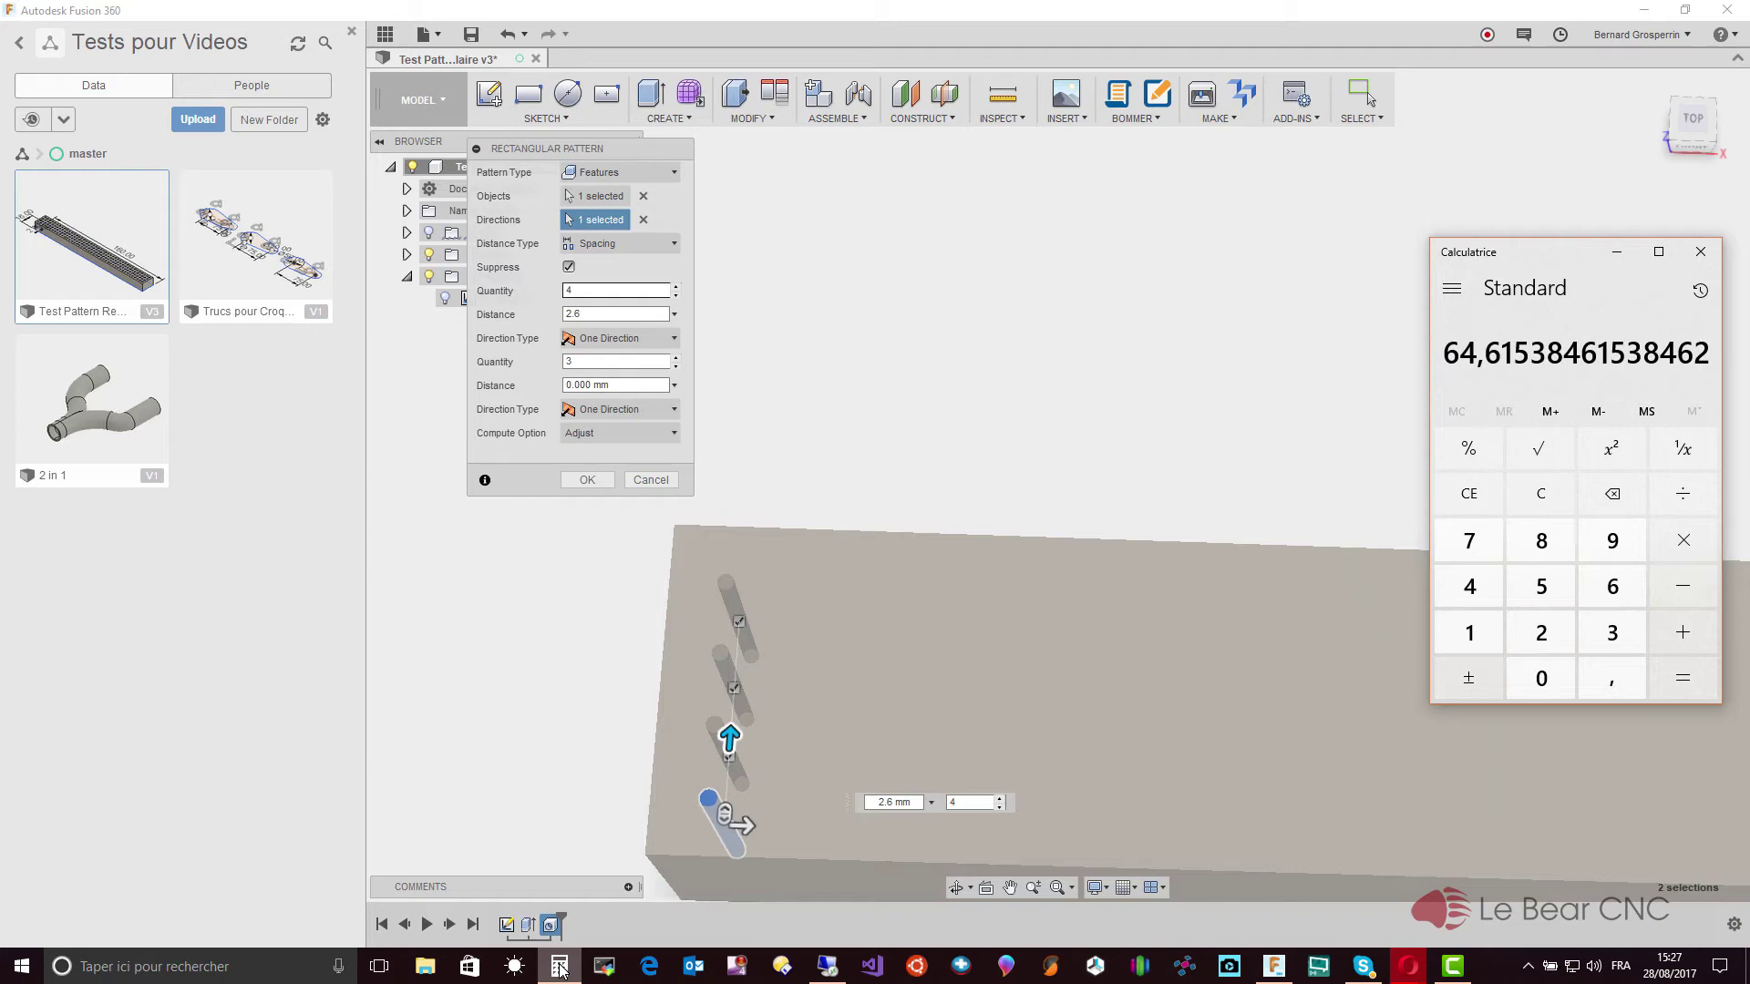
pyautogui.press('Escape')
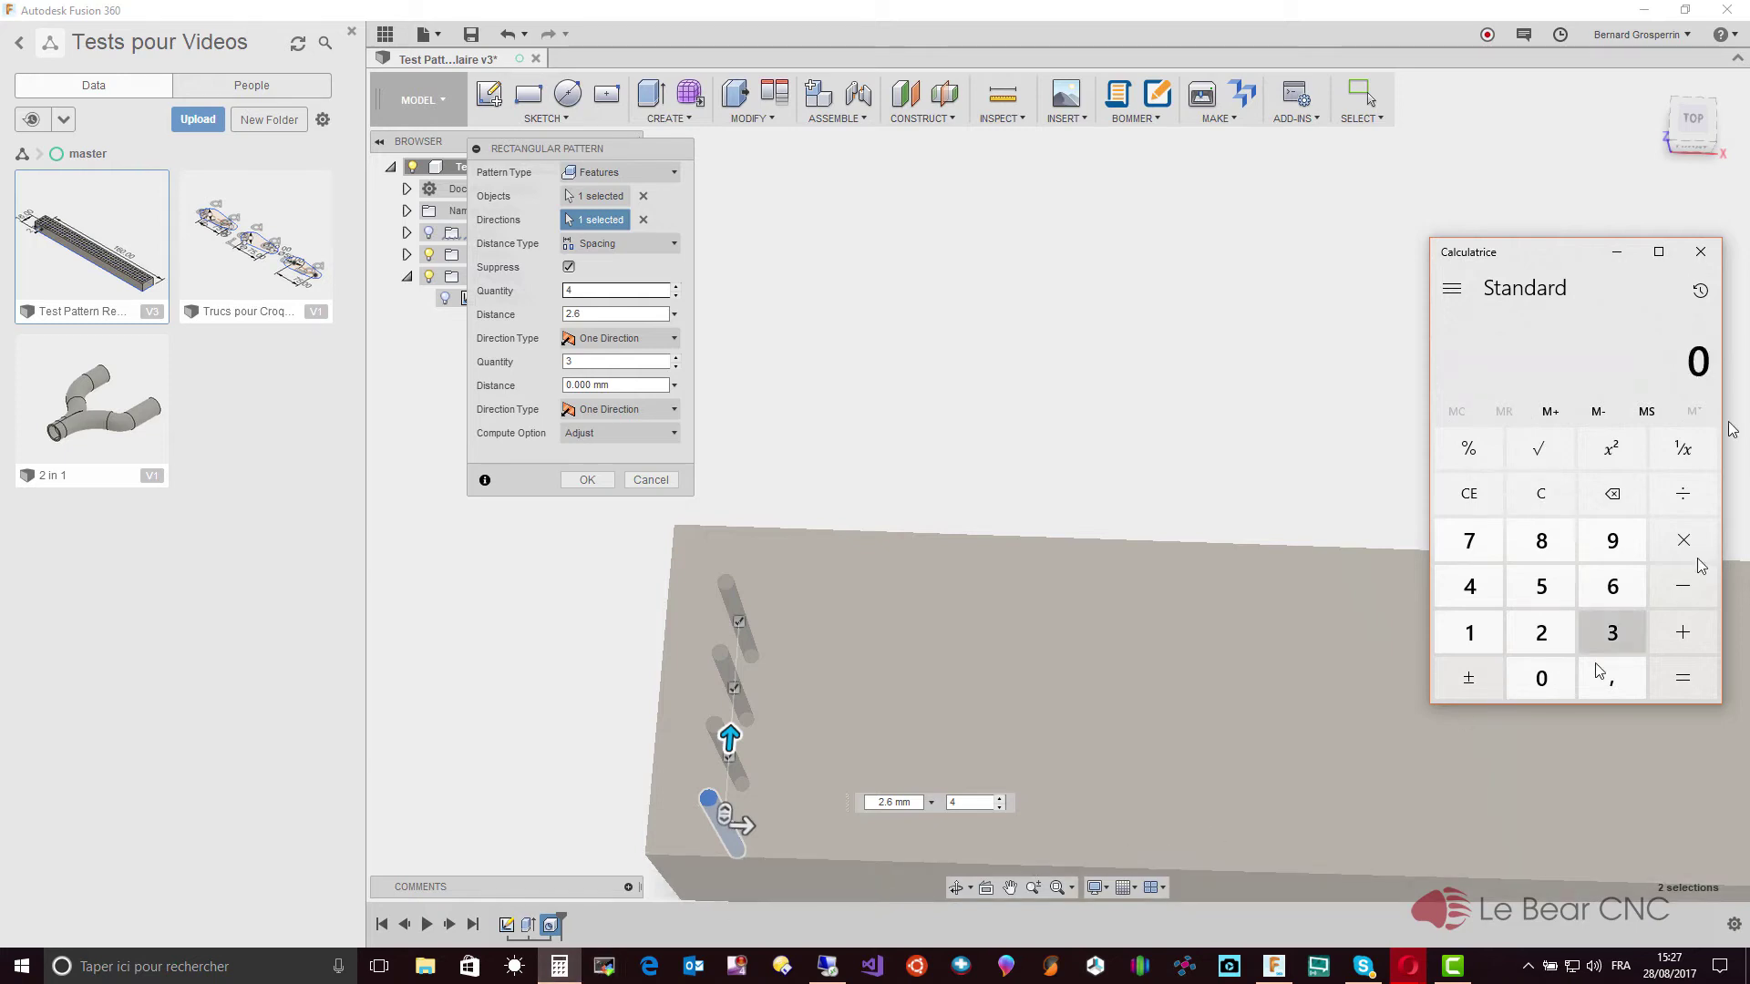
# Add a second pattern direction of 64 holes at 2.6 mm spacing and confirm
pyautogui.click(1701, 252)
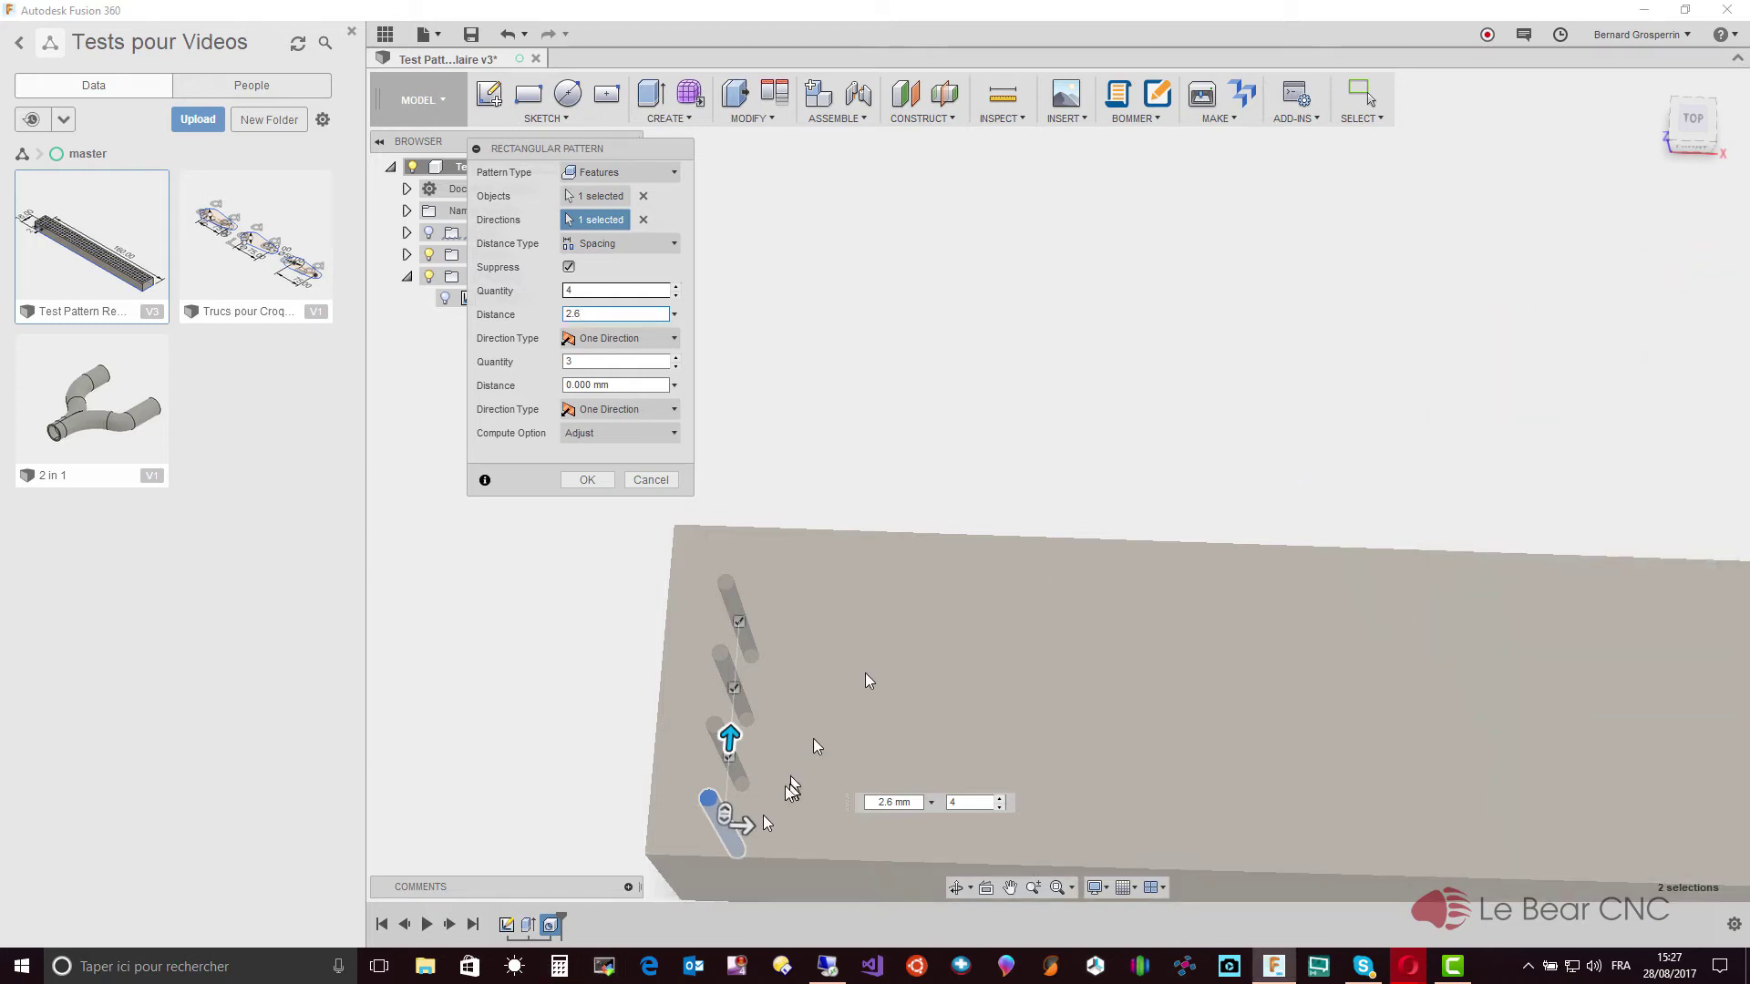
pyautogui.moveTo(744, 819); pyautogui.dragTo(761, 826)
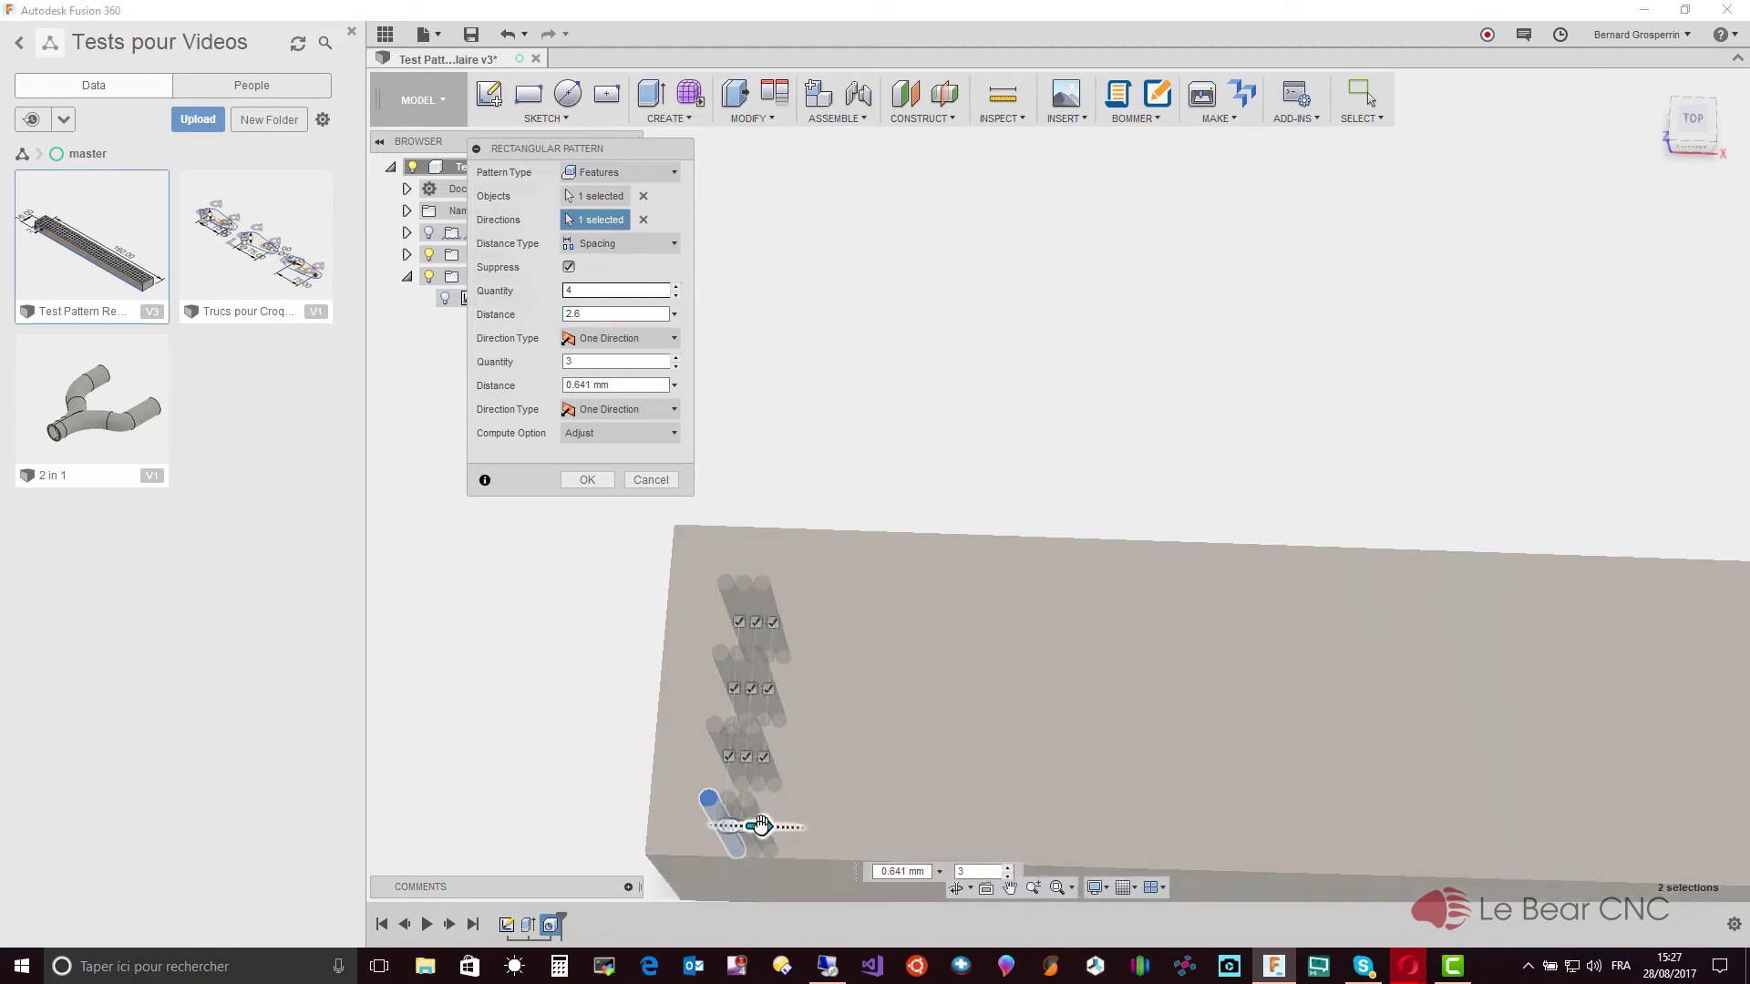
pyautogui.click(580, 362)
pyautogui.write('64')
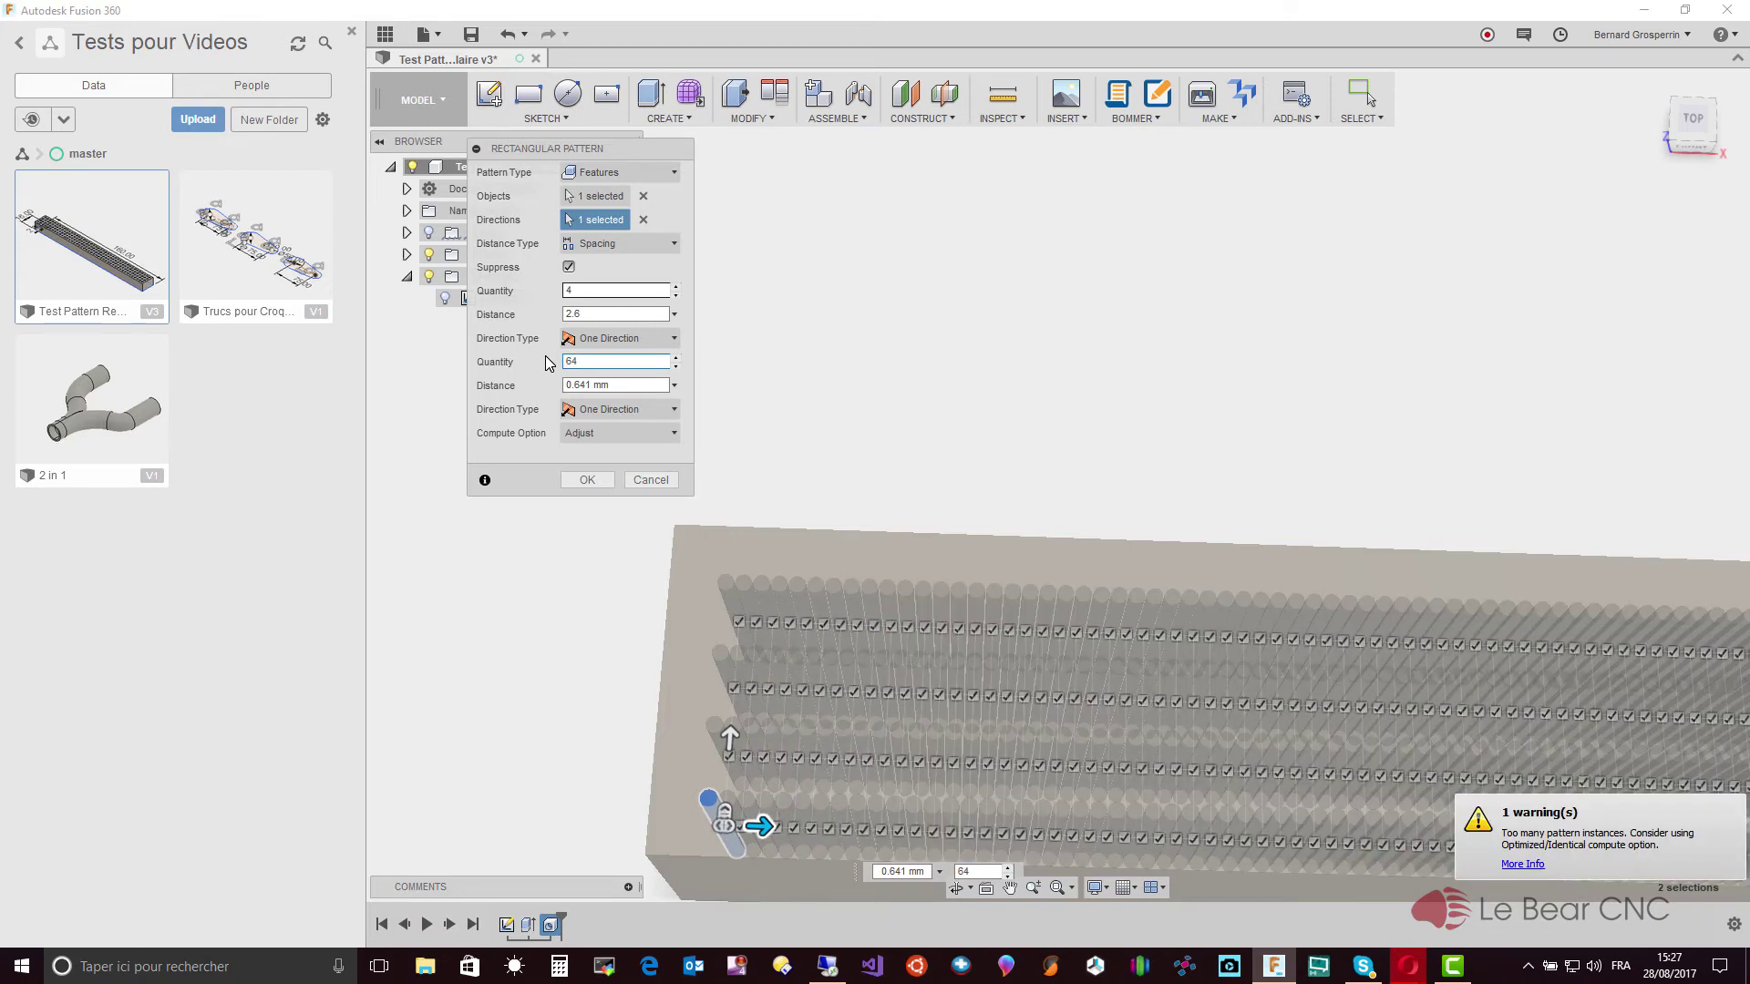
pyautogui.press('Tab')
pyautogui.write('2.6')
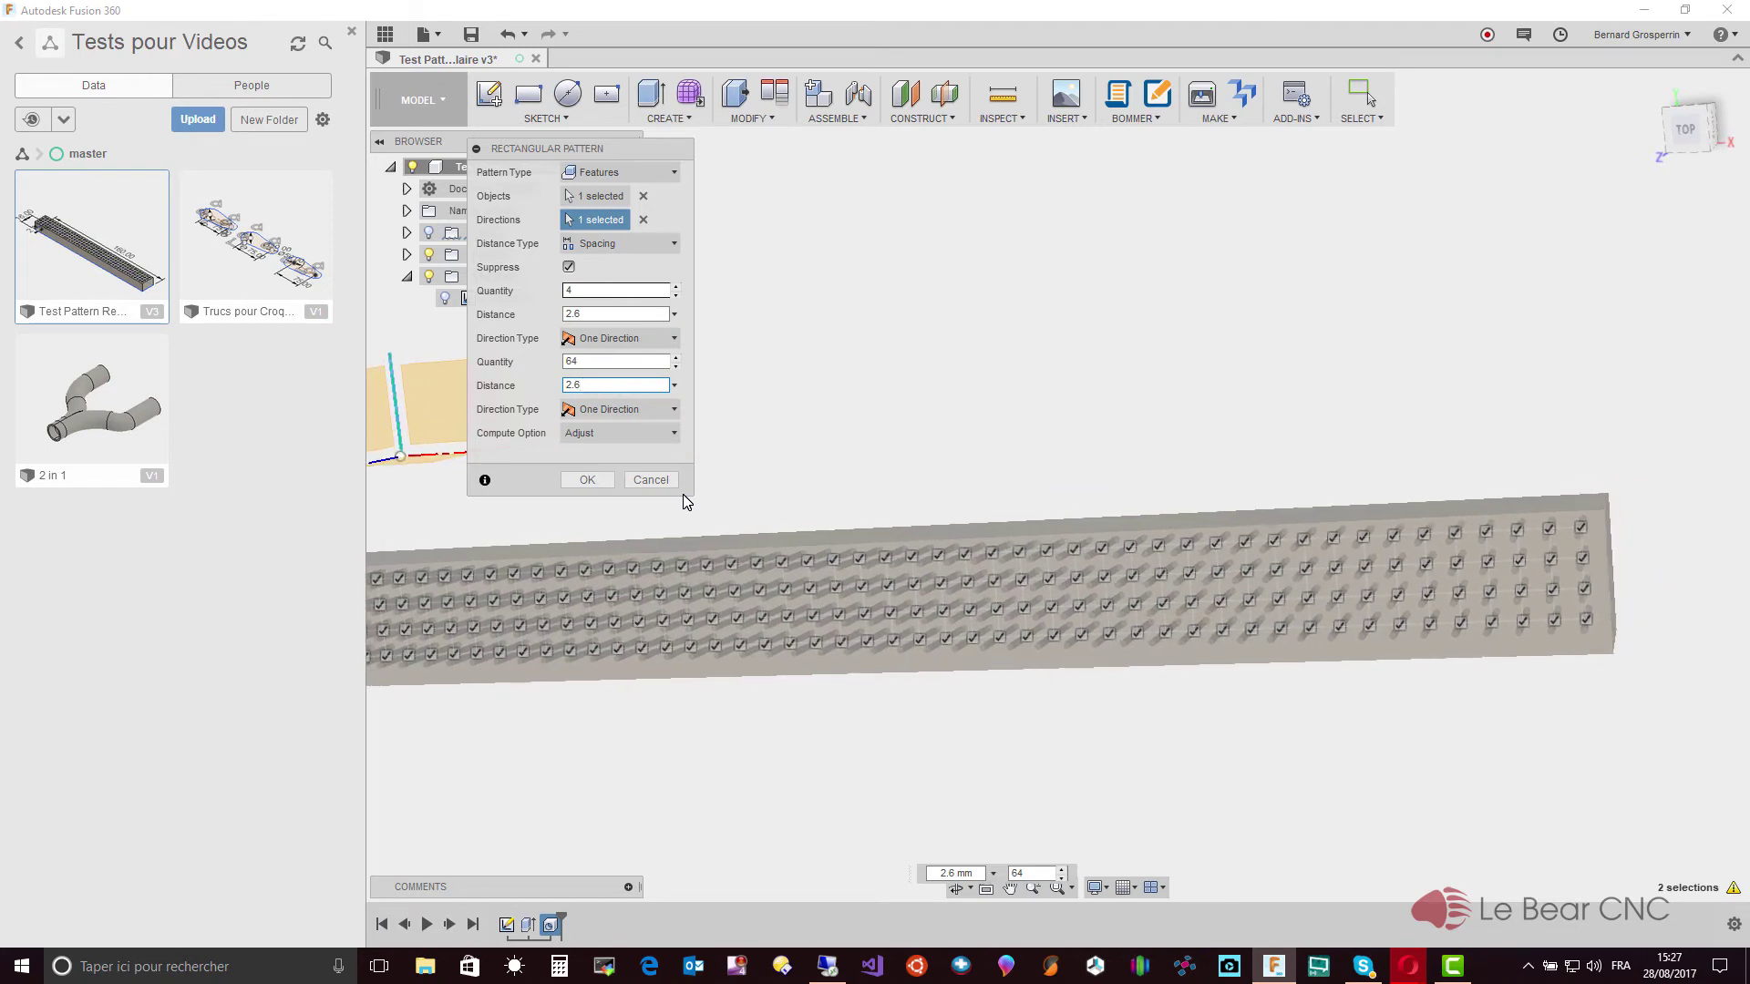
pyautogui.click(596, 478)
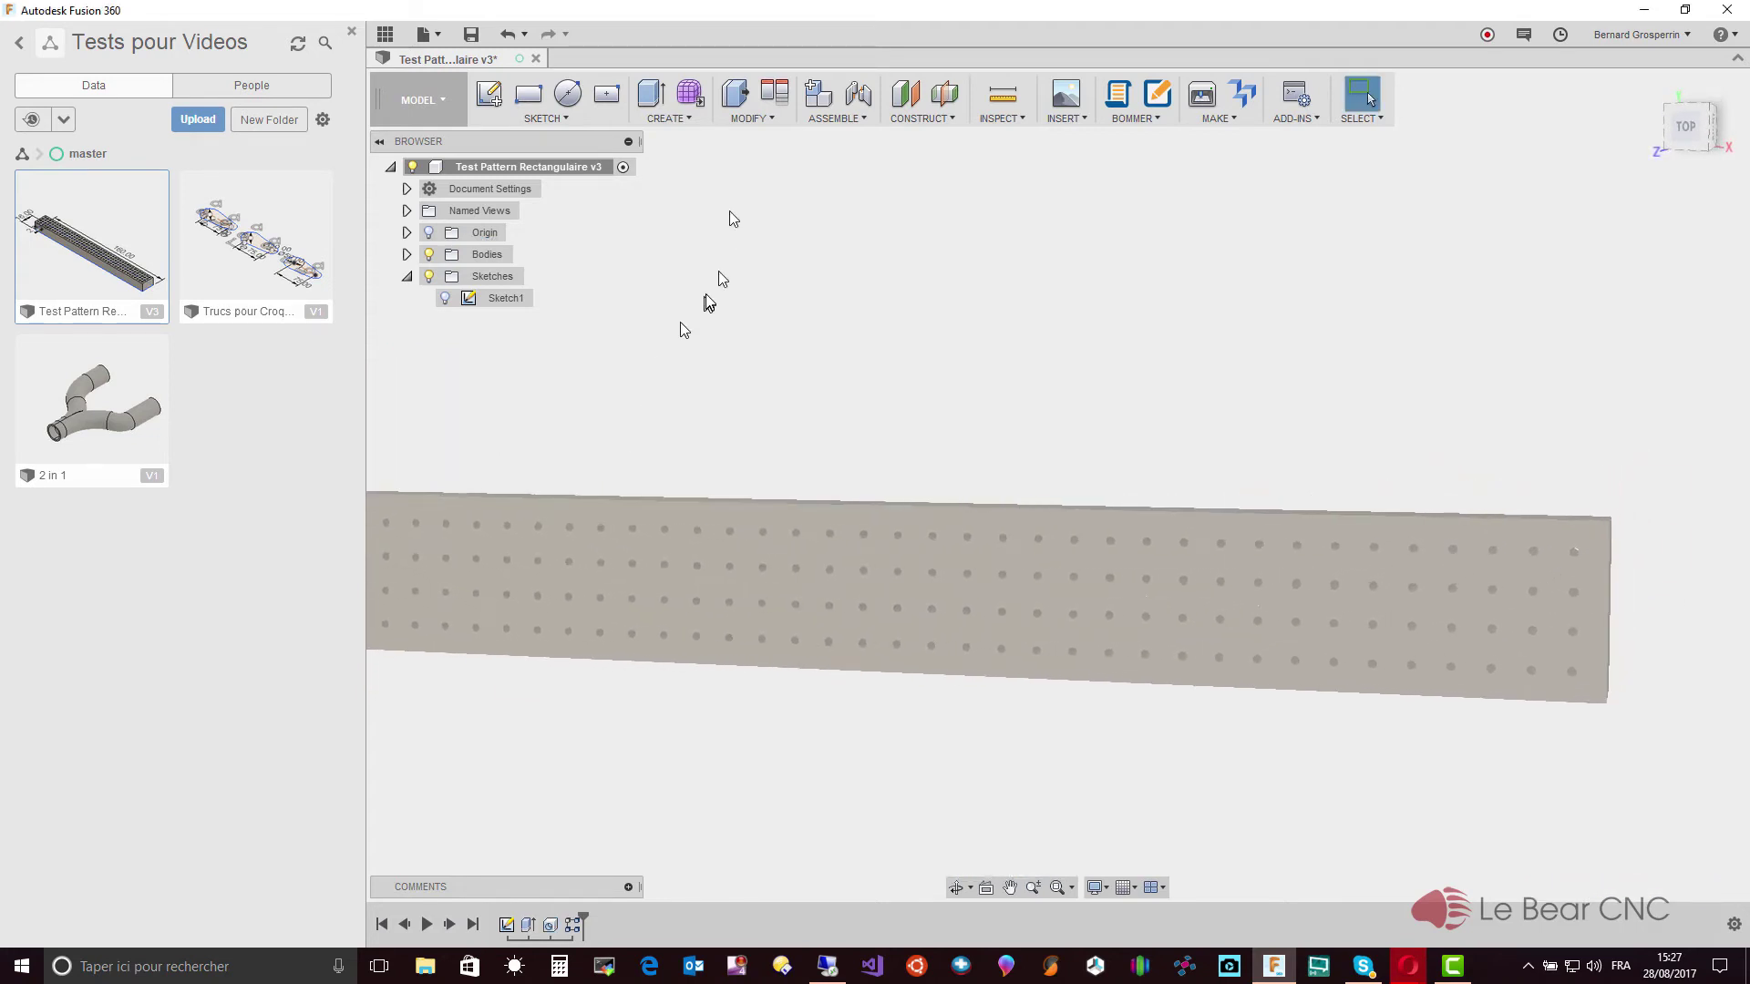
# Measure a corner hole's position with Inspect > Measure, then close the tool
pyautogui.click(1003, 94)
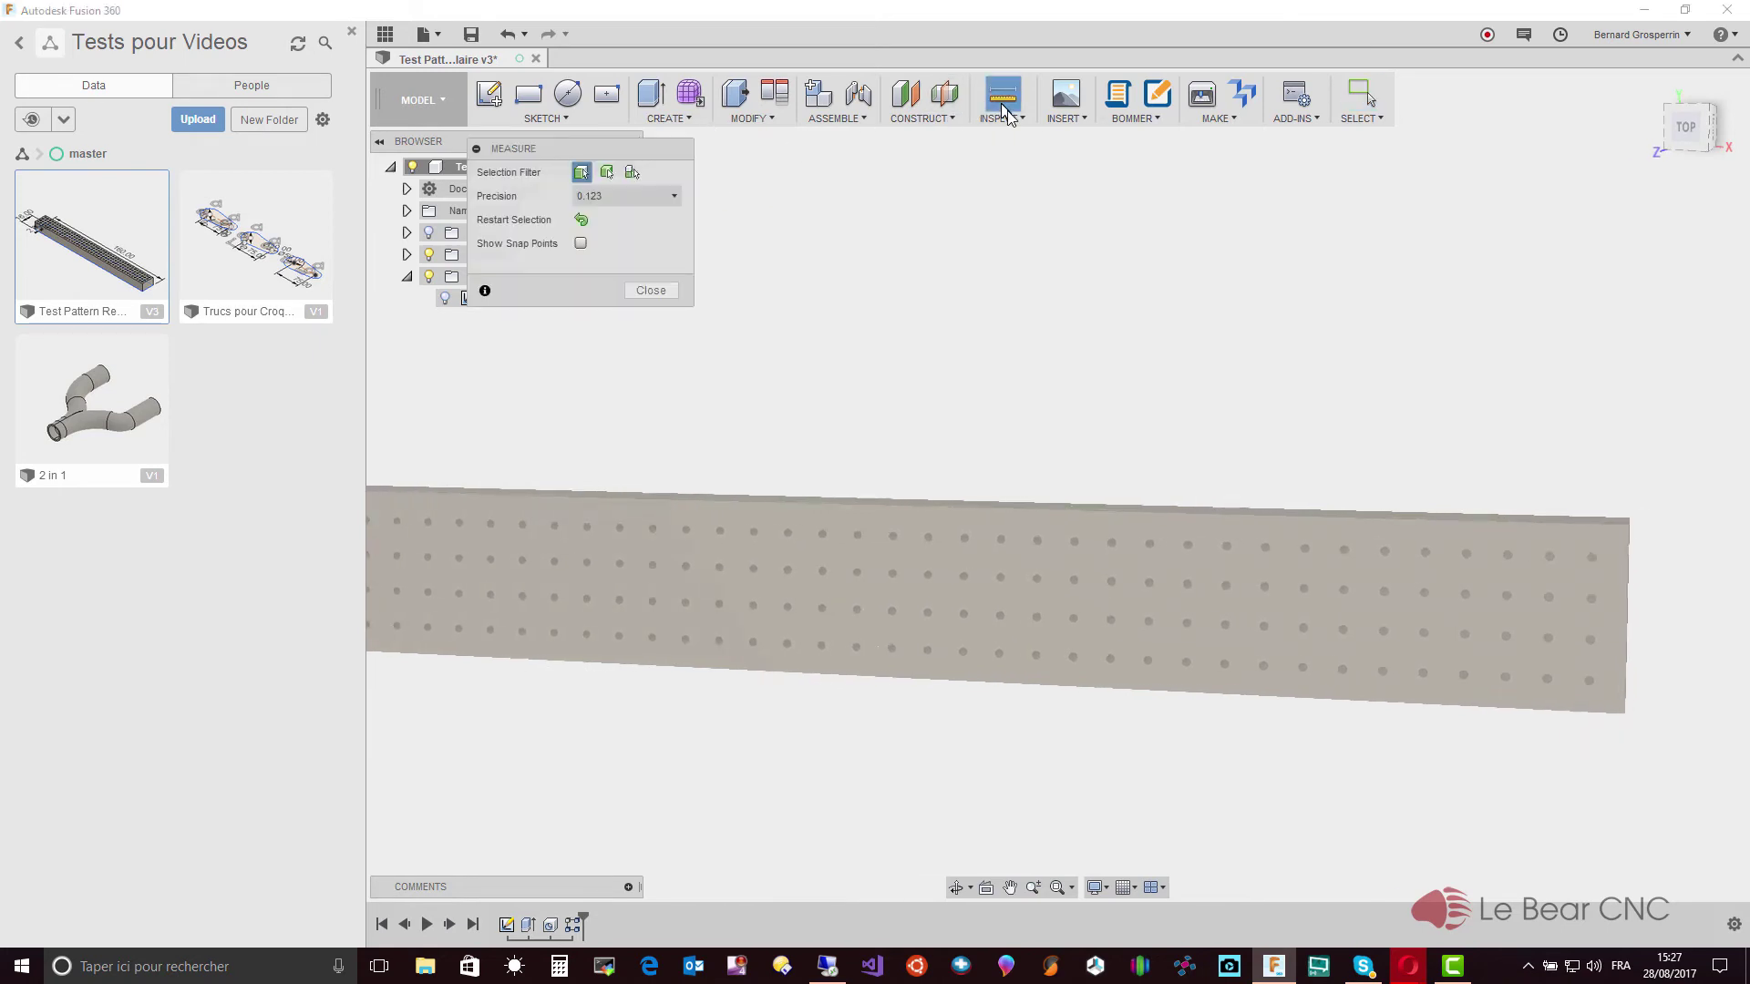
pyautogui.scroll(3, 1590, 475)
pyautogui.scroll(2, 1543, 500)
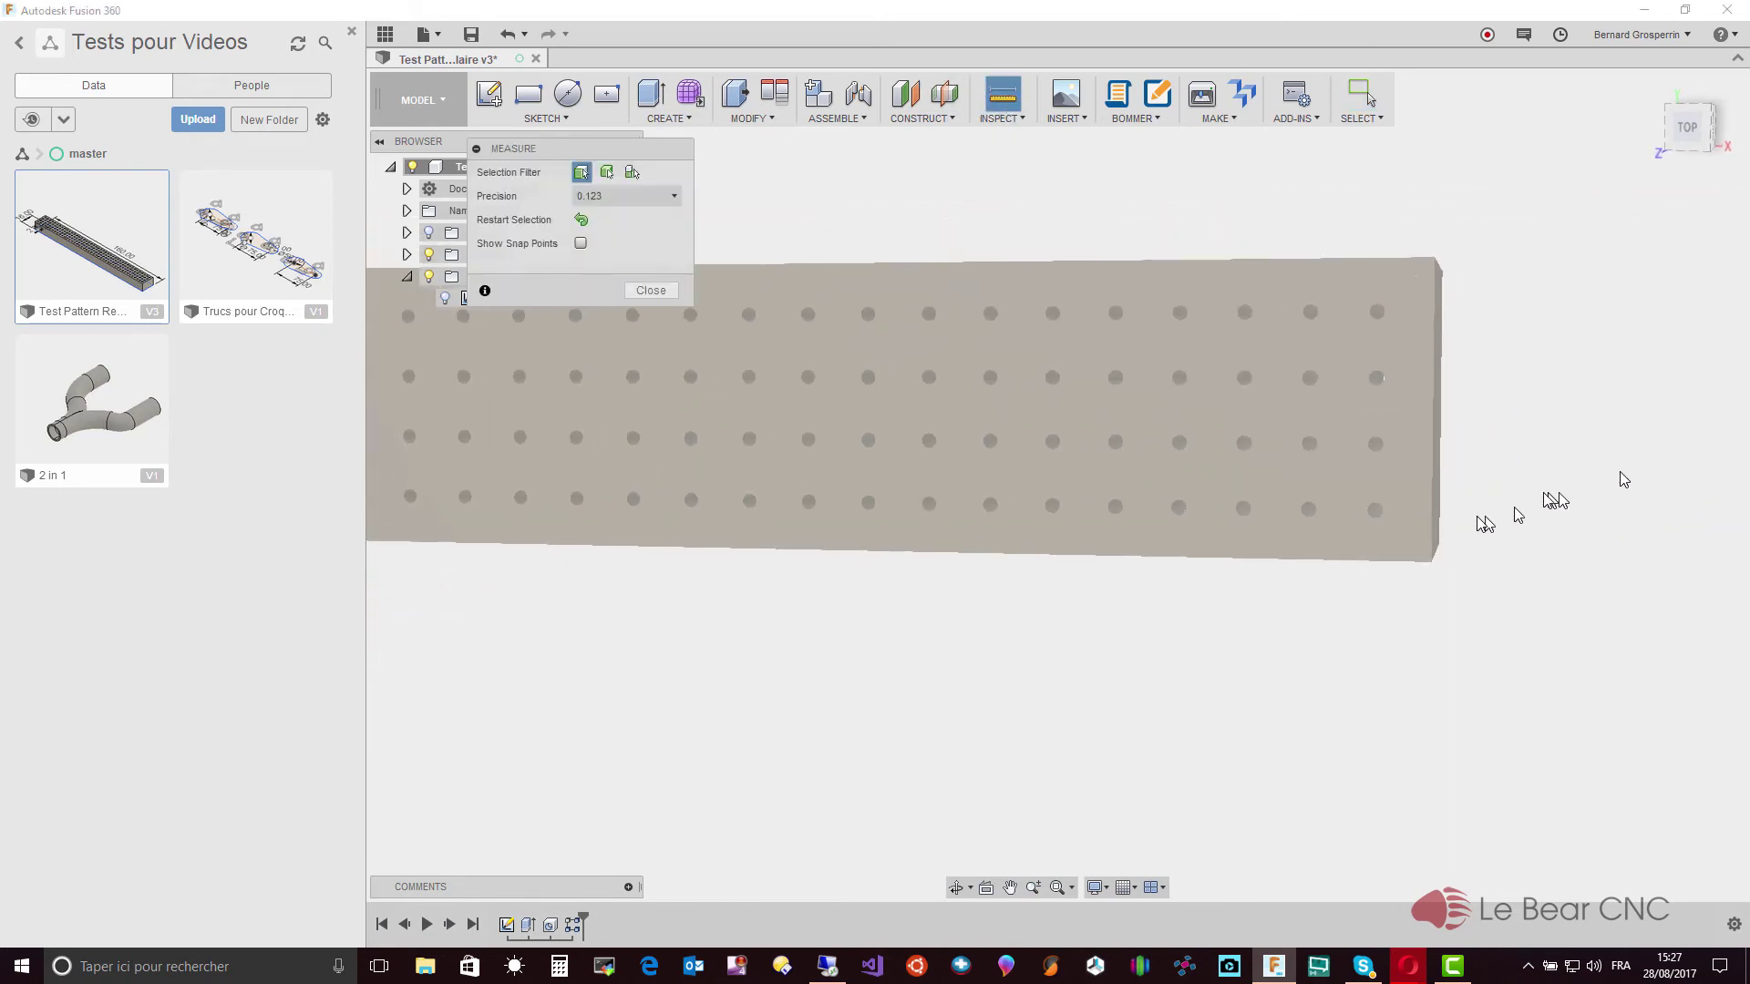
pyautogui.click(1377, 512)
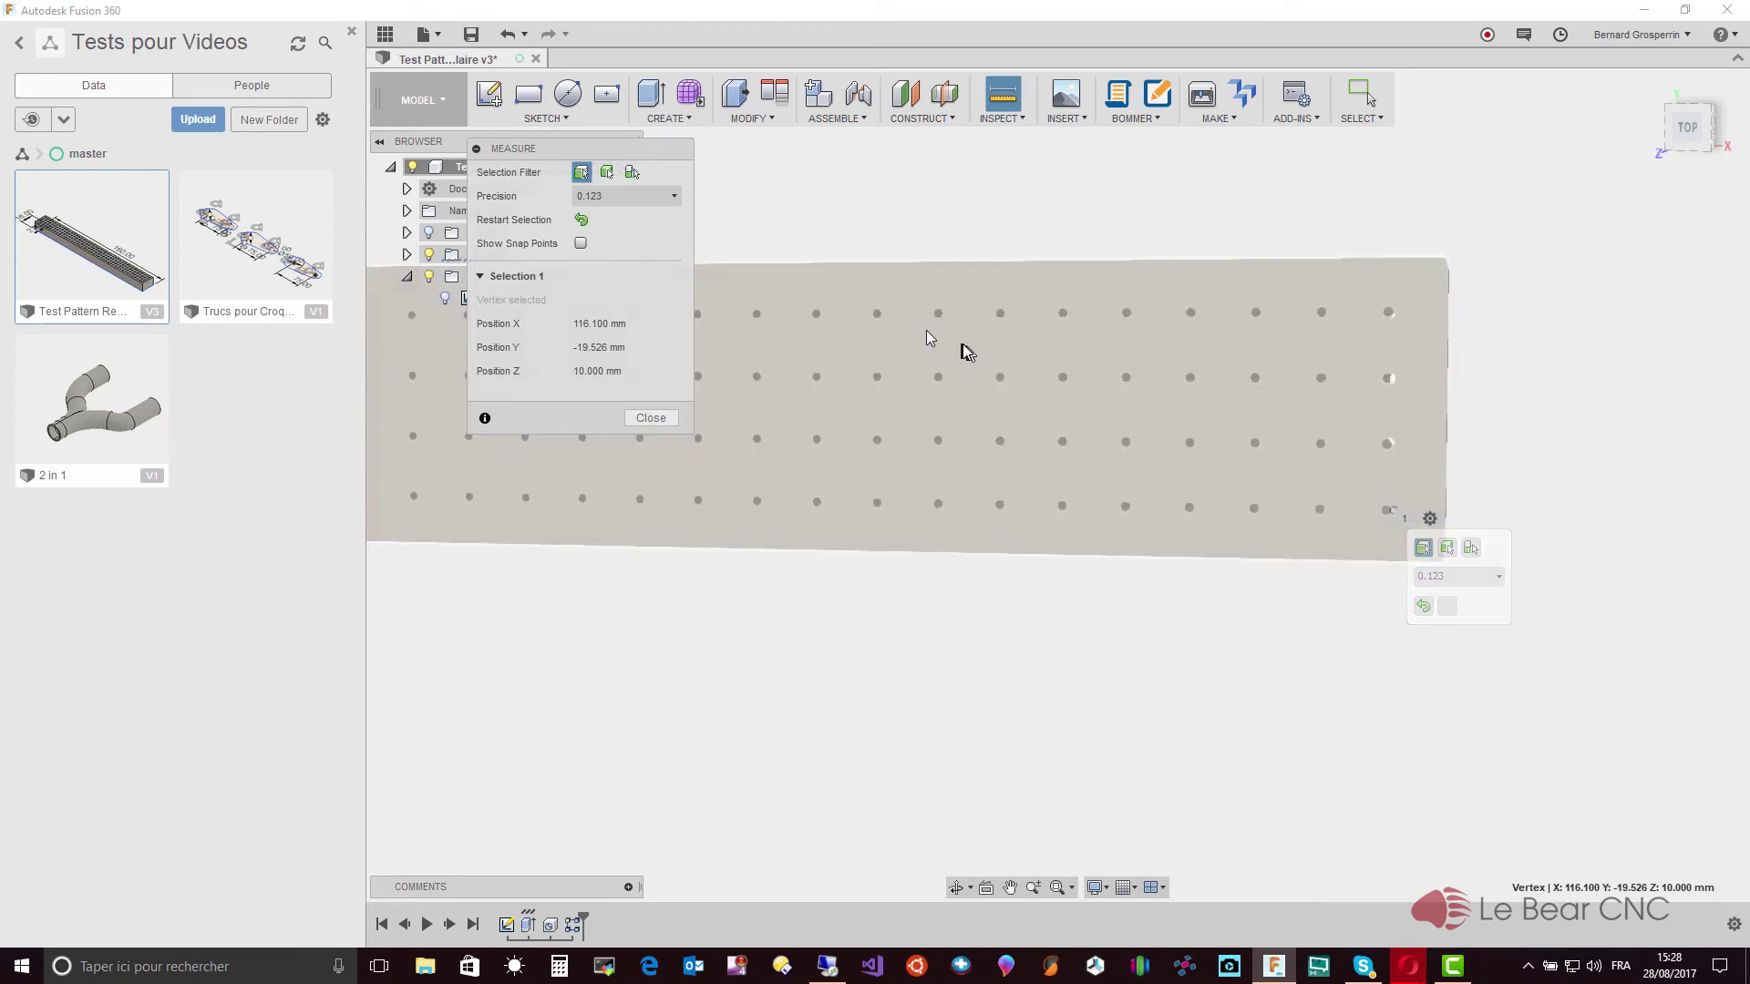
pyautogui.click(650, 418)
pyautogui.scroll(3, 1002, 401)
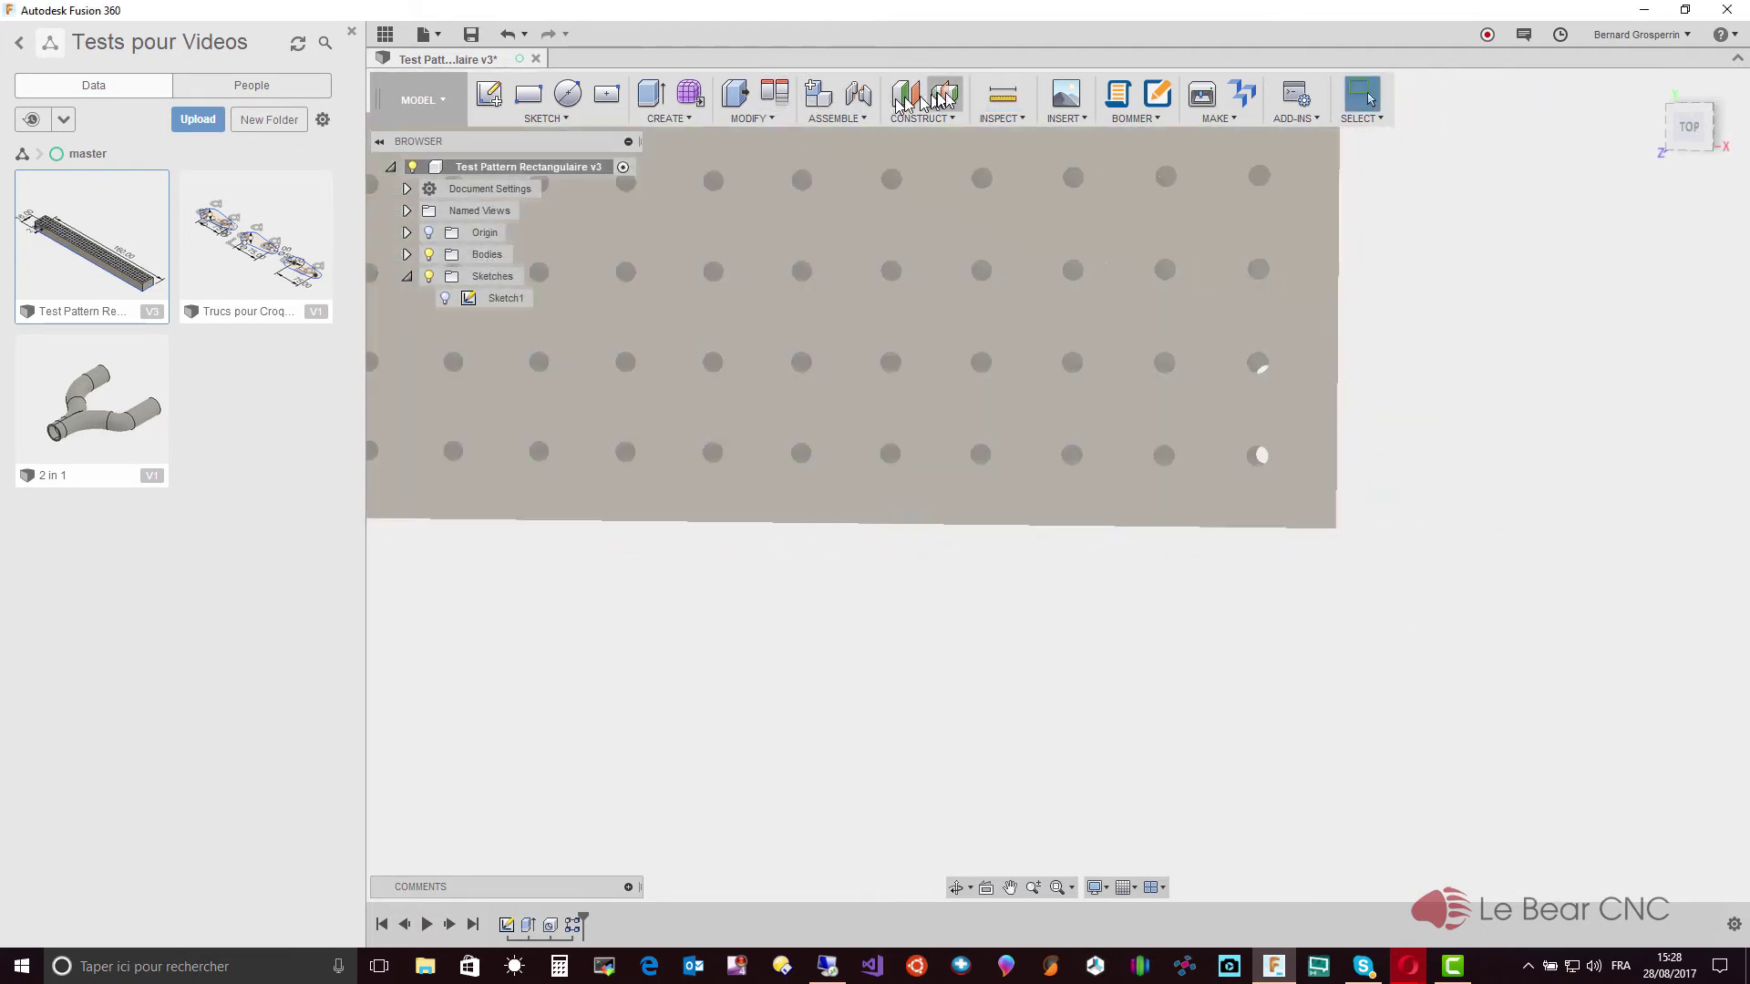
# Measure a corner hole edge against the top face, confirming a 0.600 mm diameter
pyautogui.click(1000, 100)
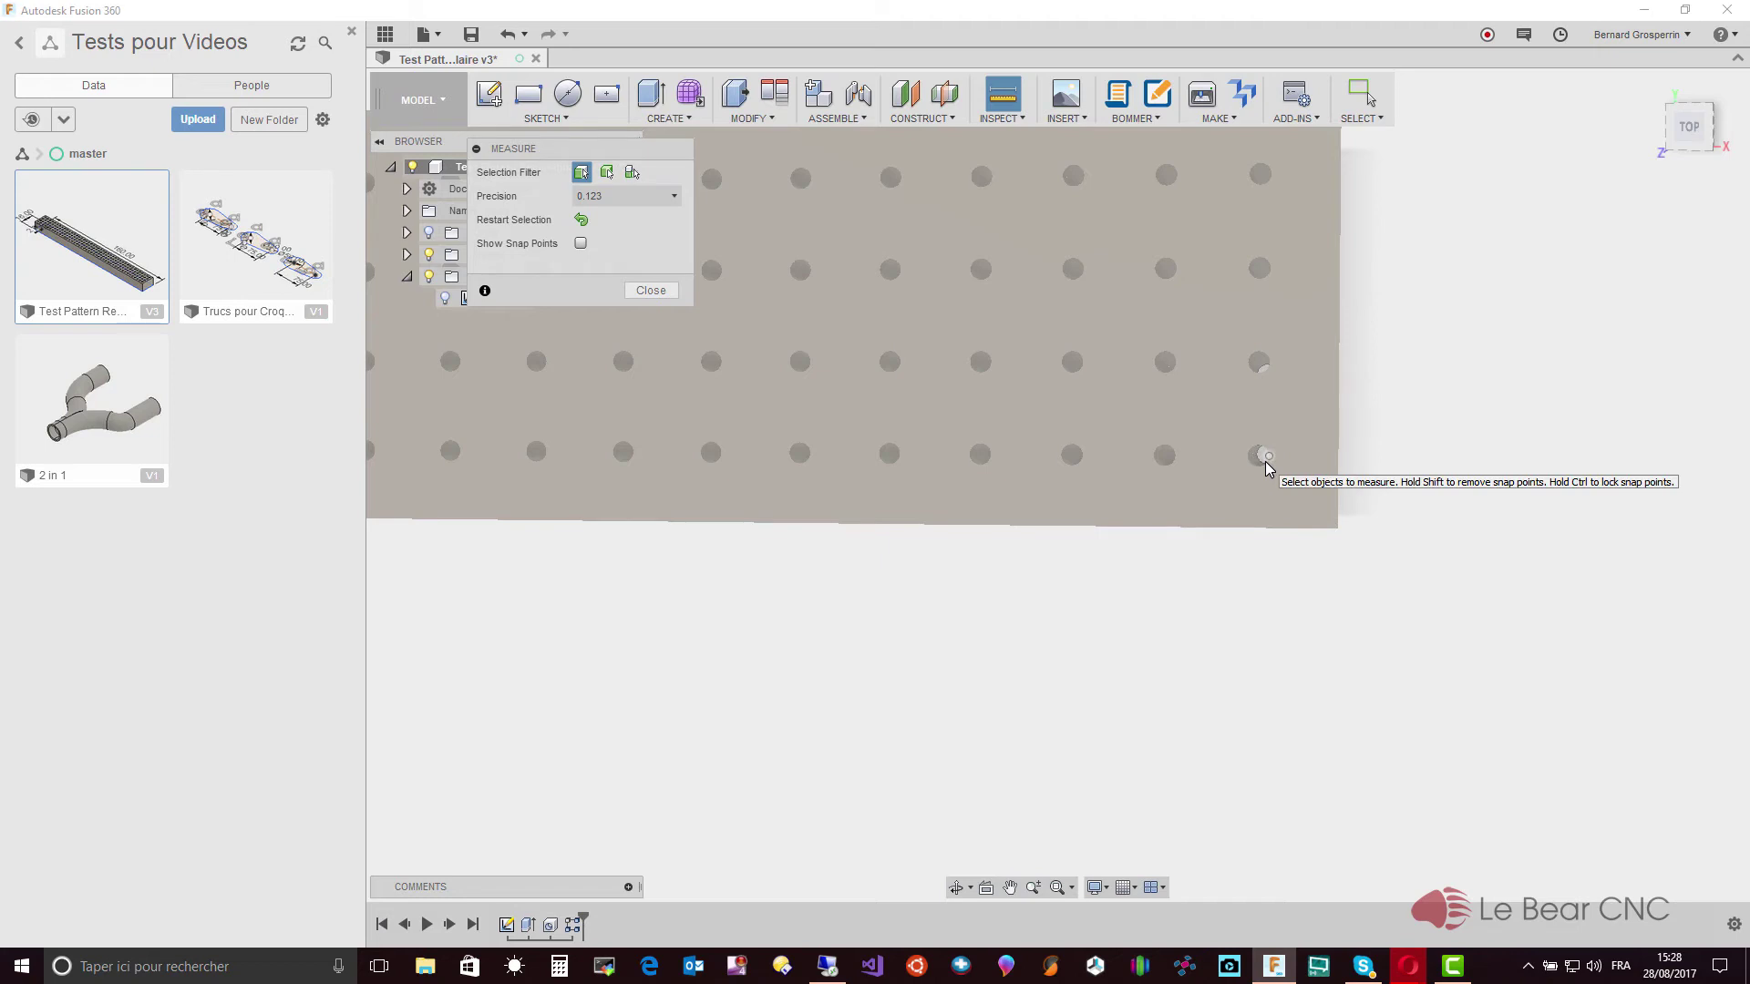
pyautogui.click(1259, 460)
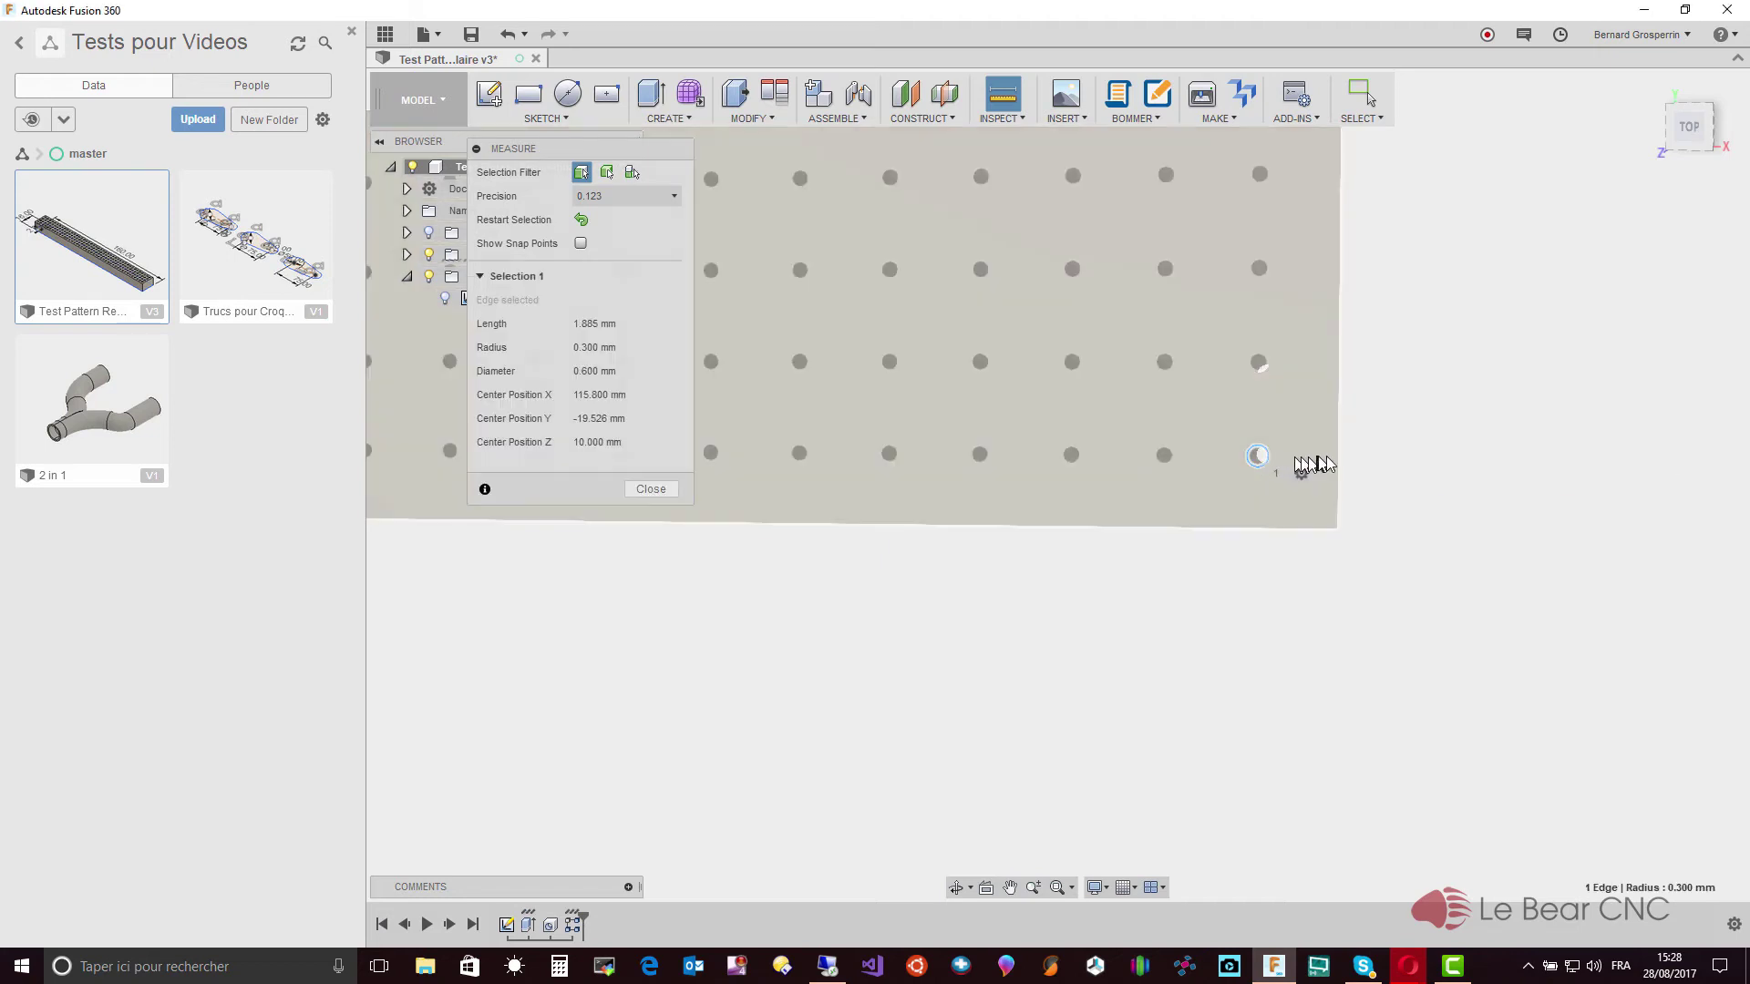
pyautogui.click(1336, 464)
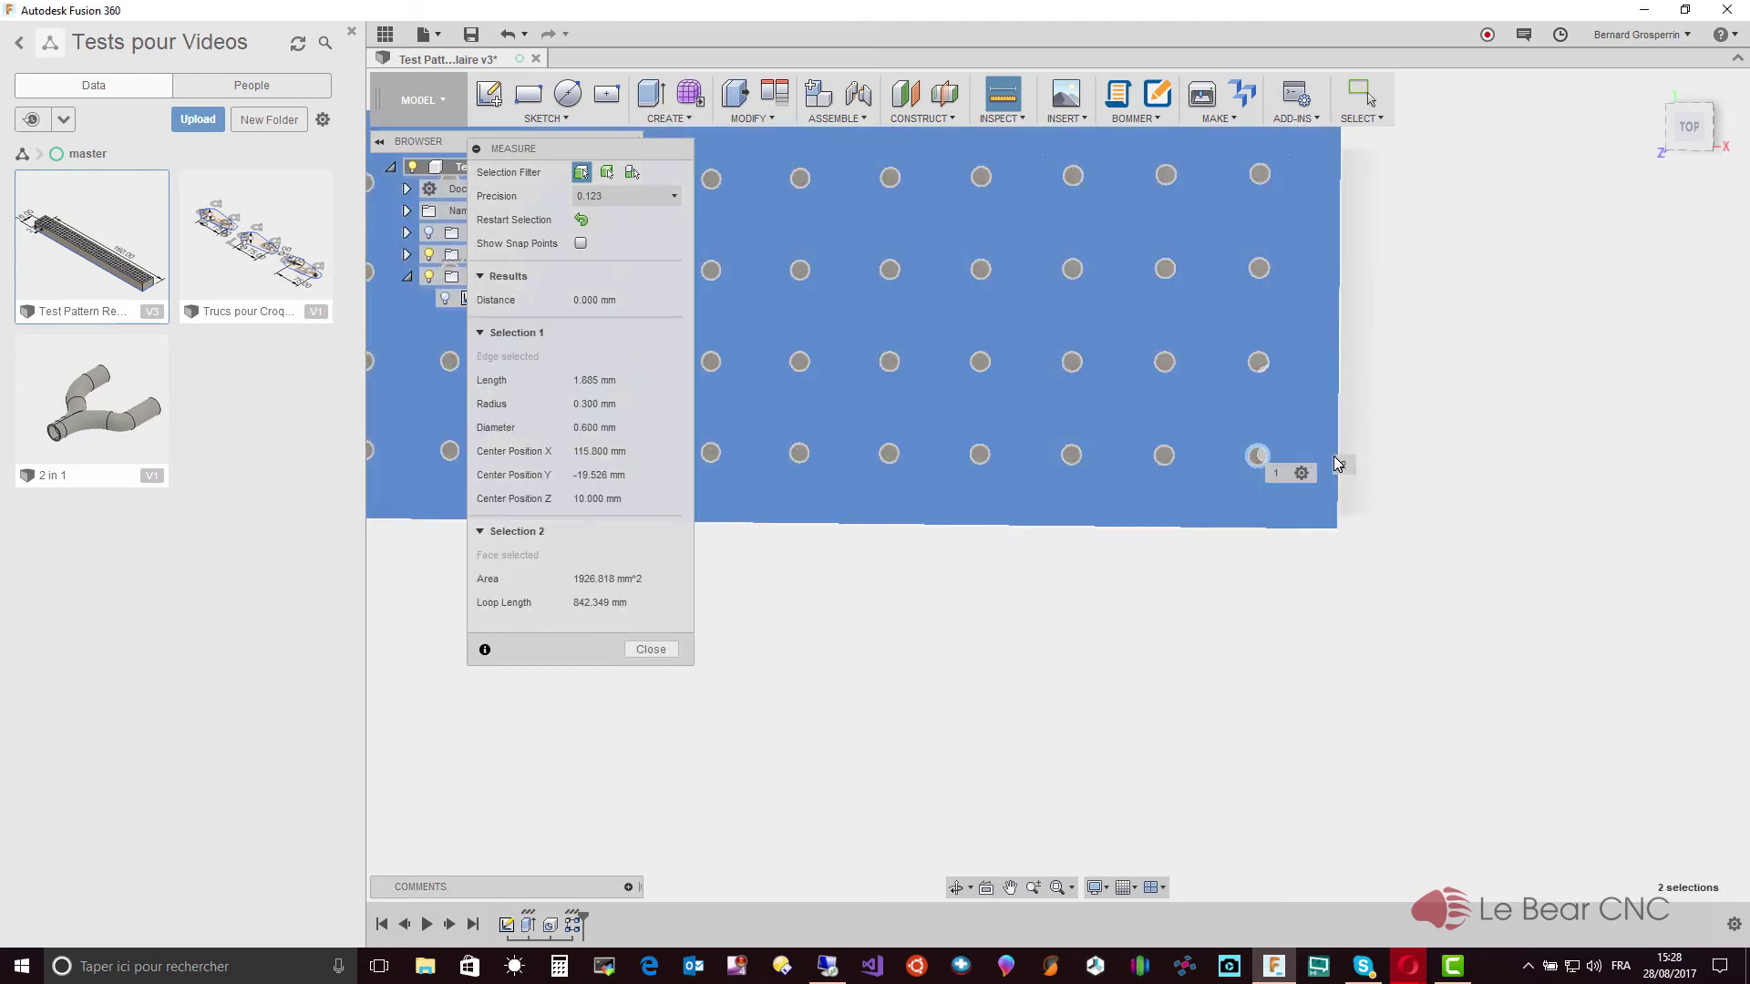
pyautogui.click(651, 648)
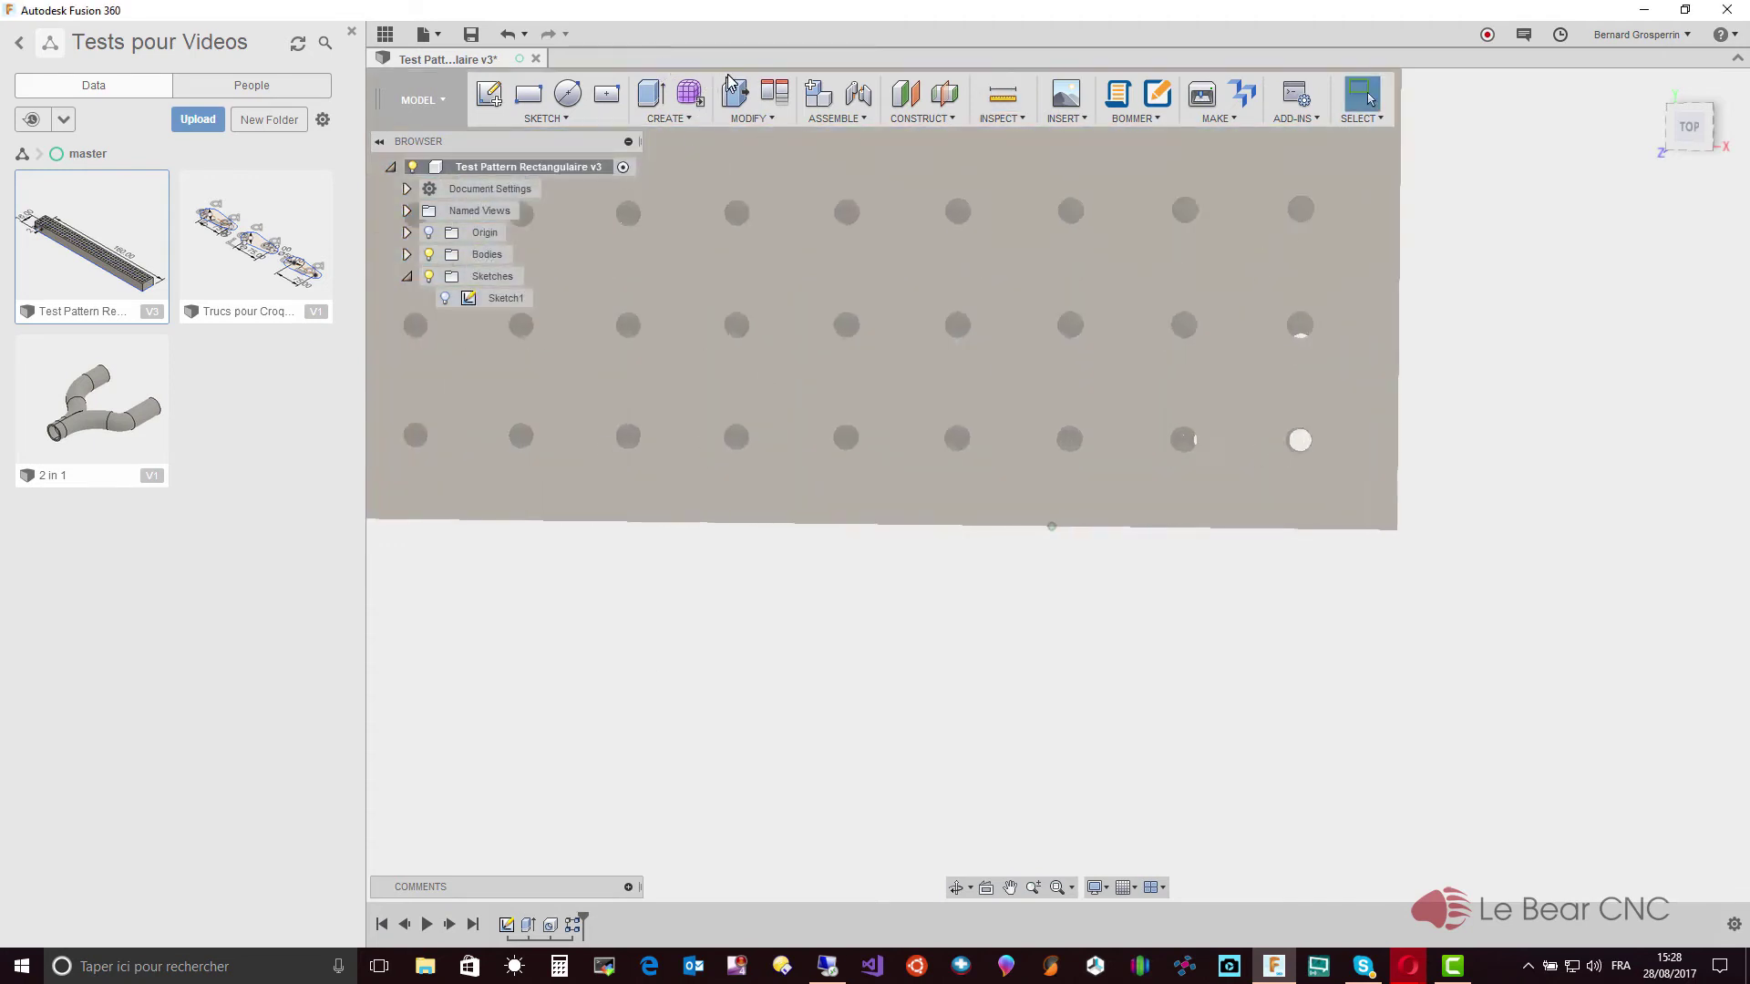
pyautogui.scroll(5, 756, 137)
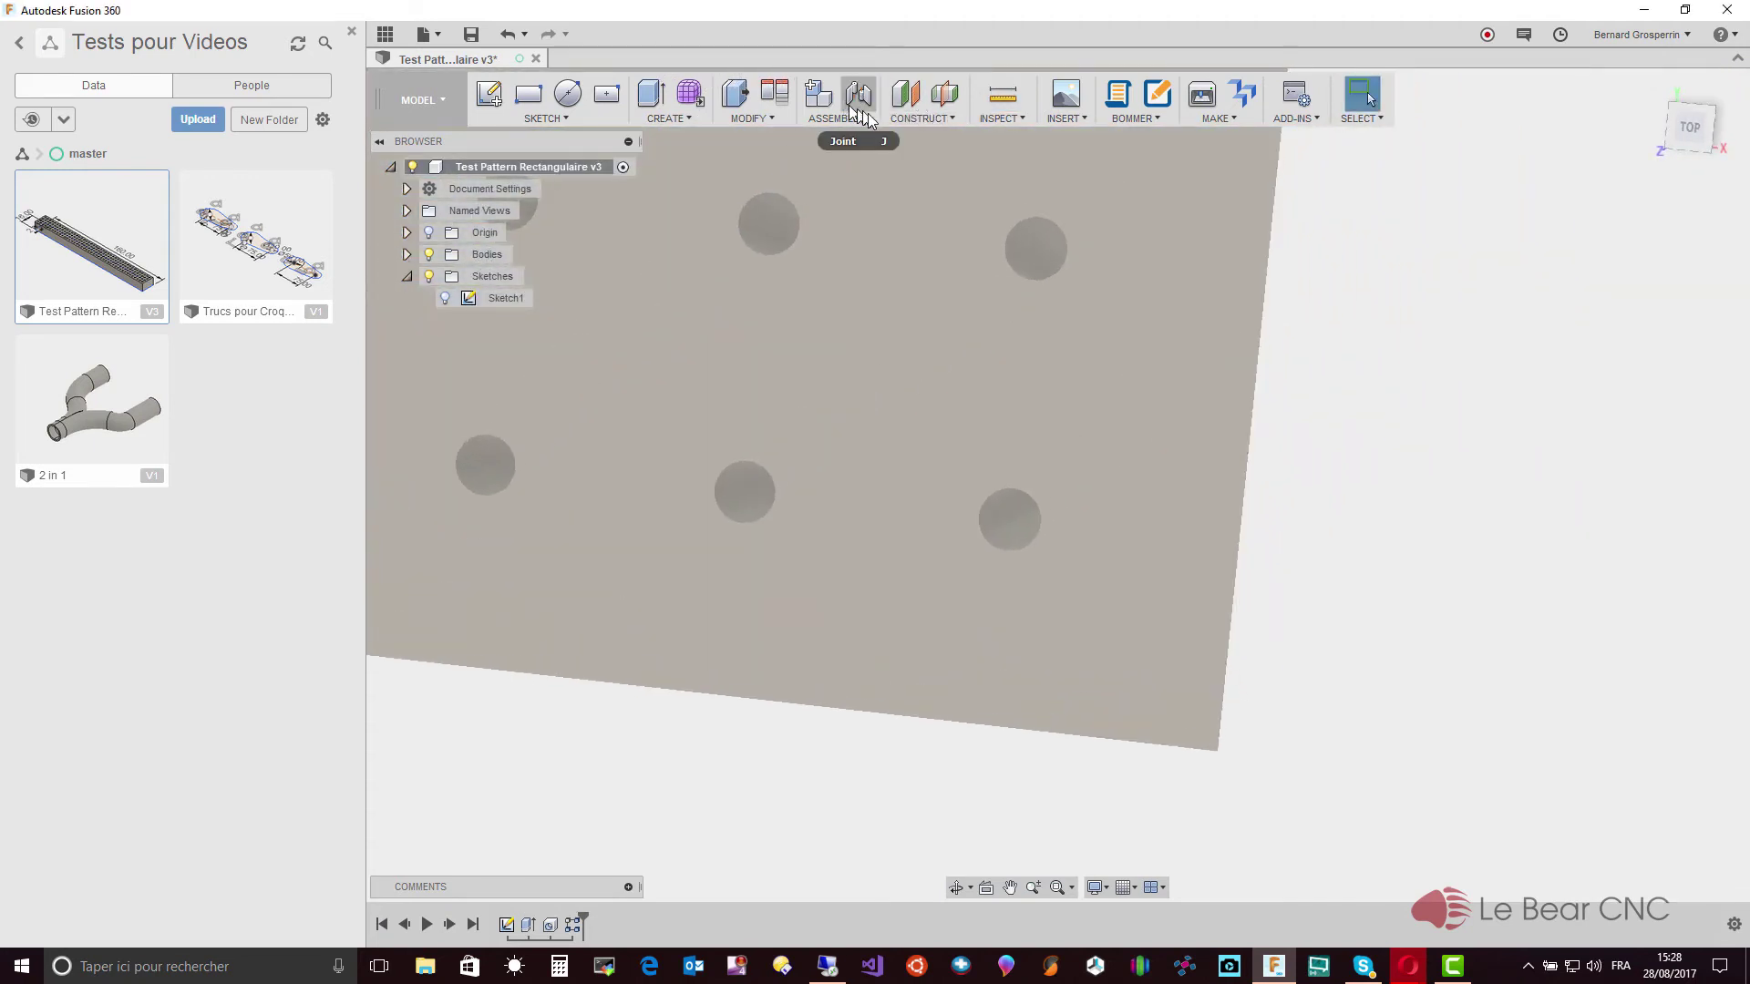
# Measure the corner hole edge to the bar's end edge, reading 1.900 mm
pyautogui.click(1003, 94)
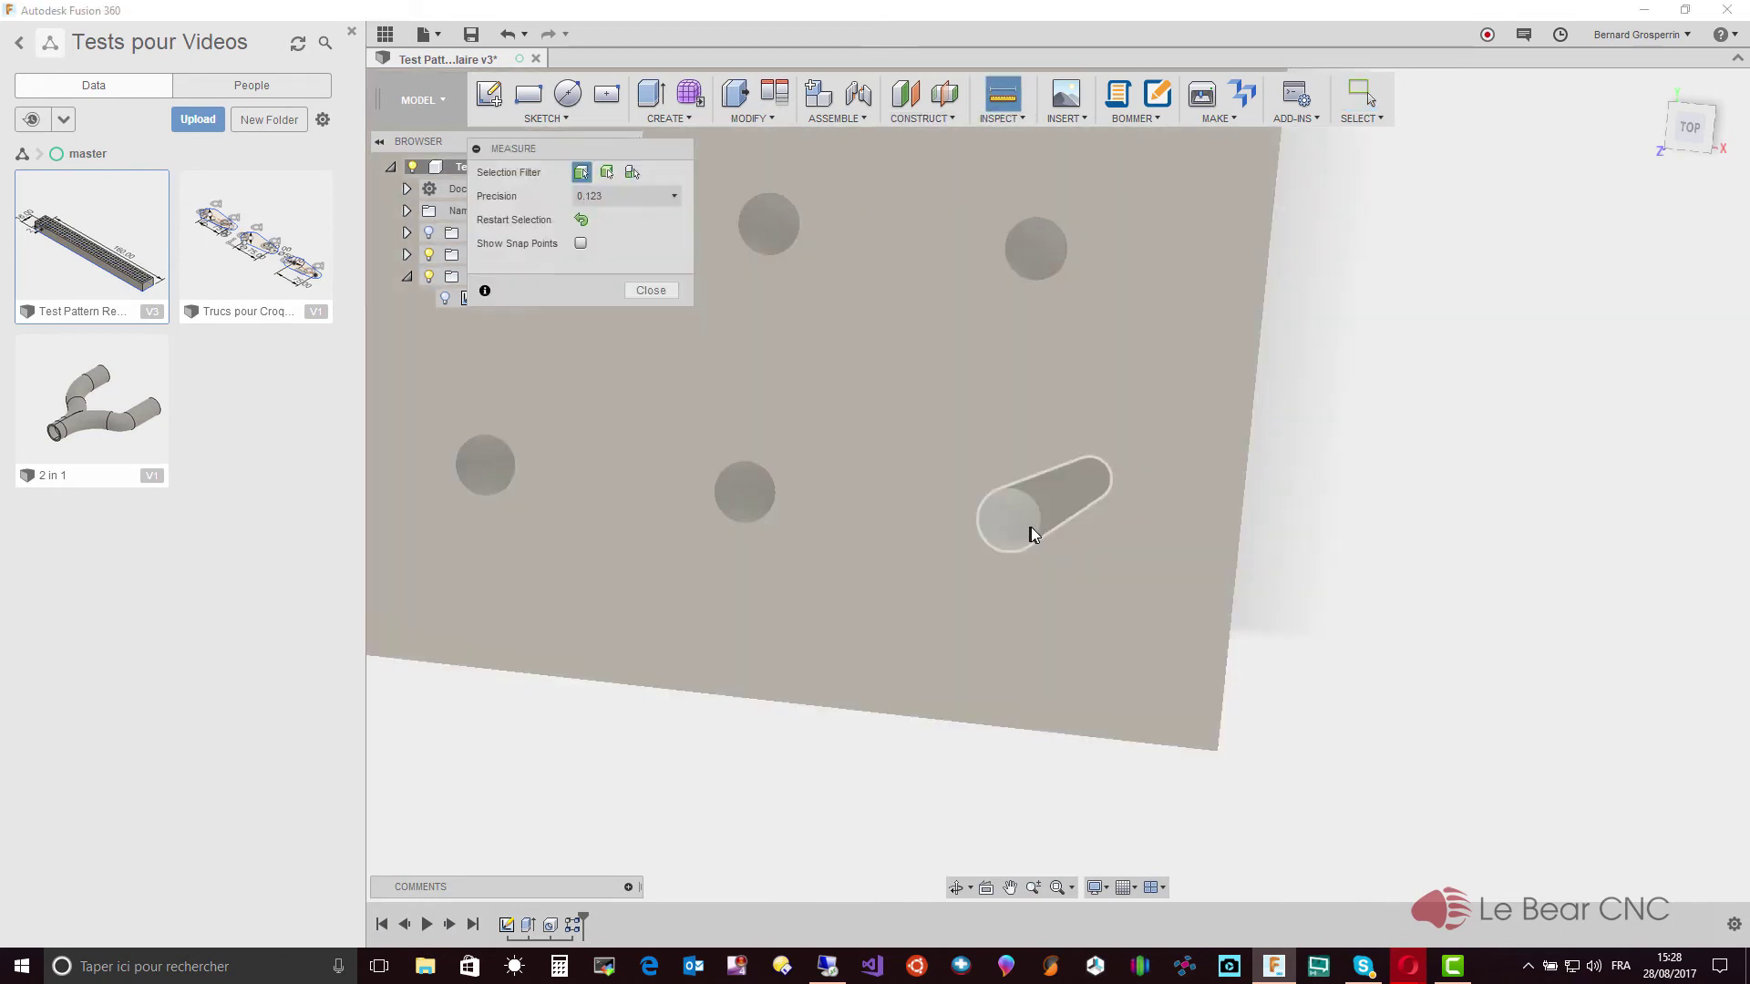
pyautogui.click(1035, 536)
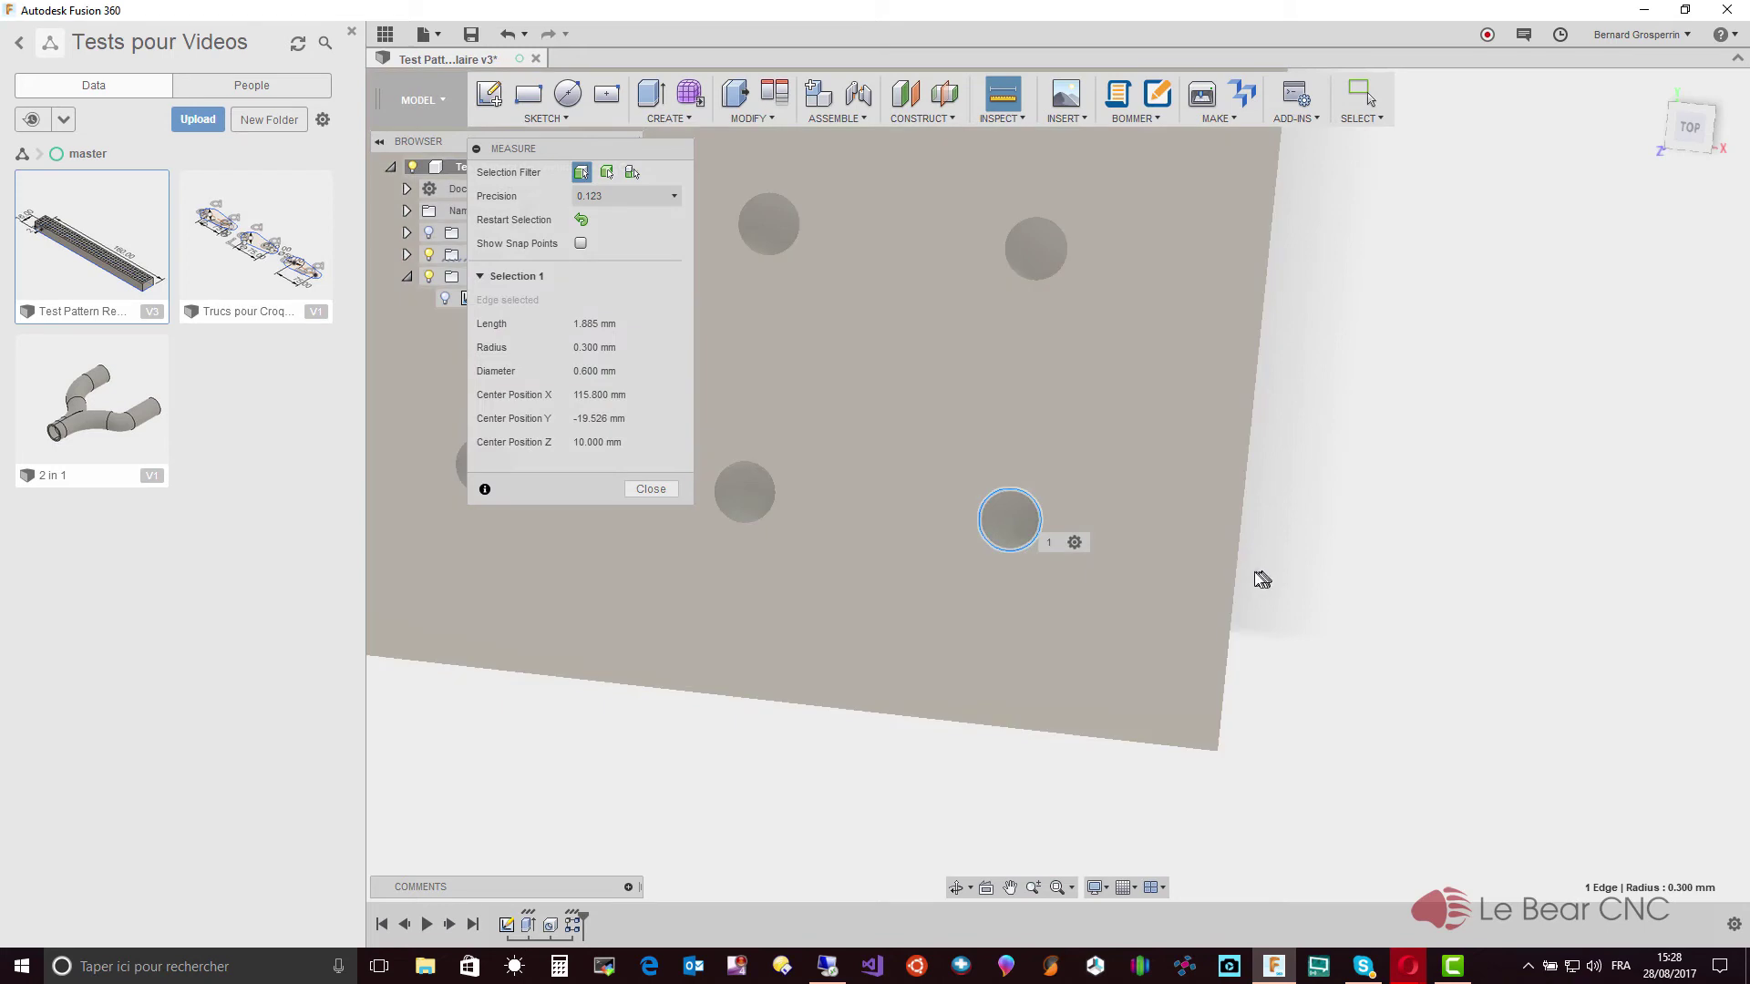
pyautogui.click(1240, 578)
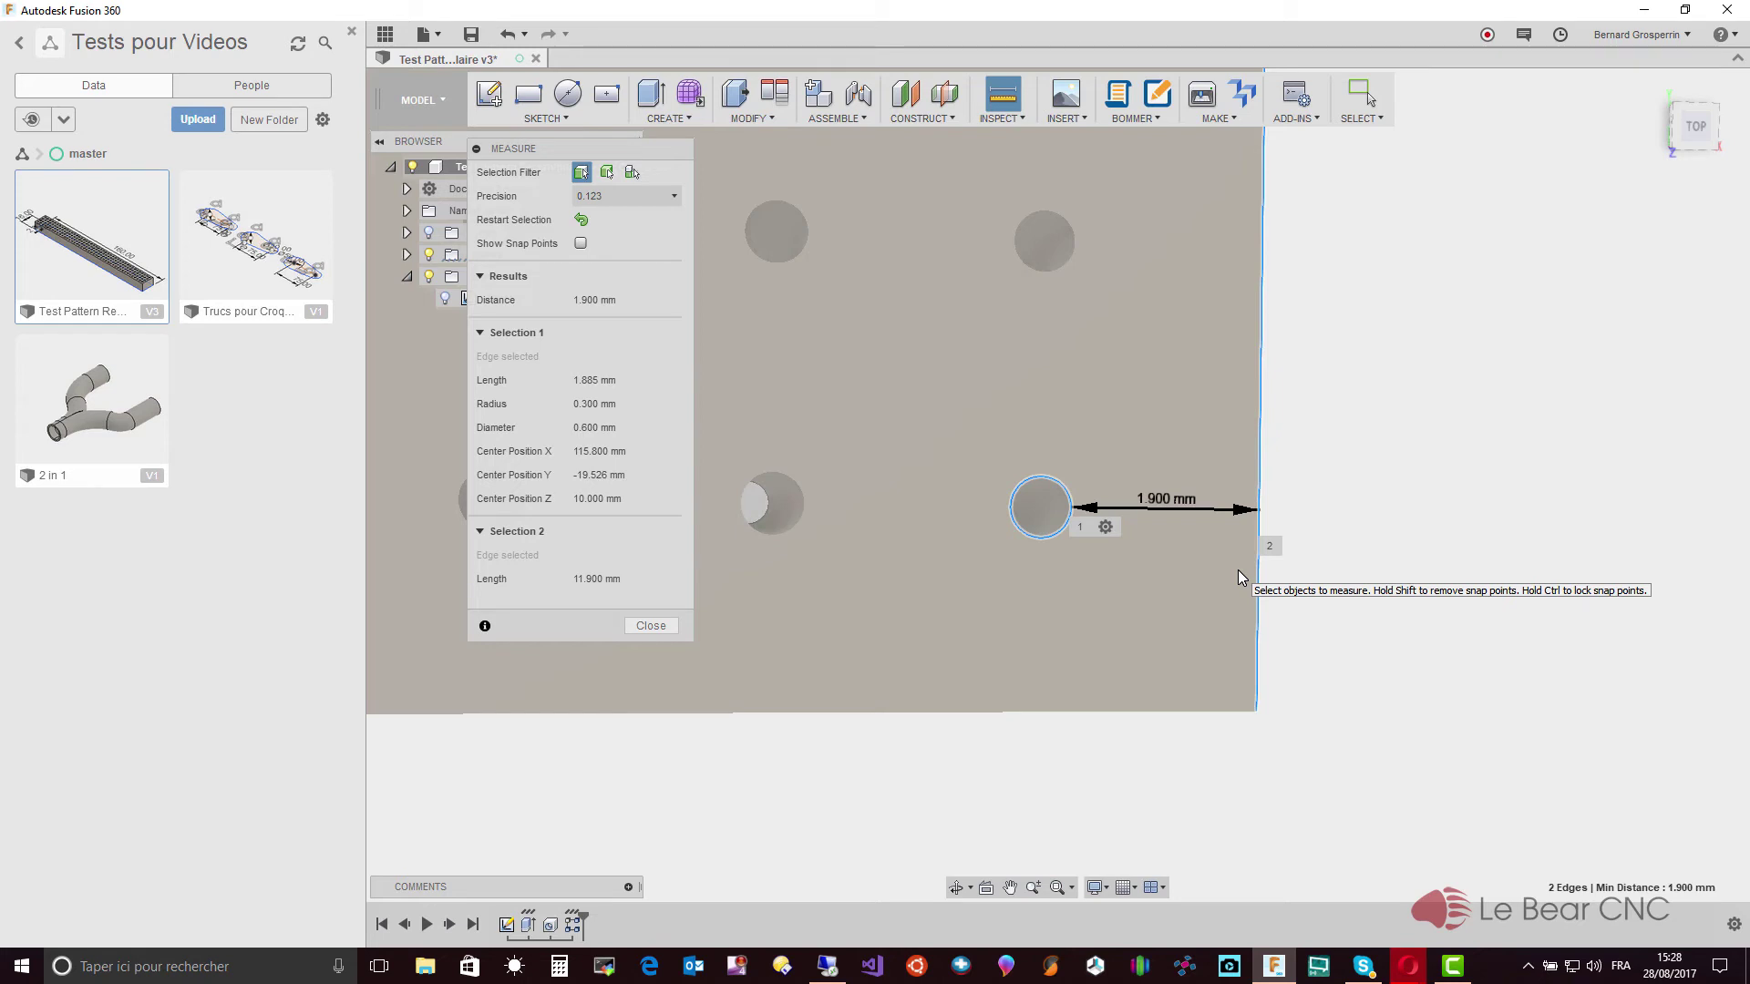
pyautogui.scroll(-1, 1237, 571)
pyautogui.scroll(-2, 1237, 570)
pyautogui.scroll(-2, 1238, 570)
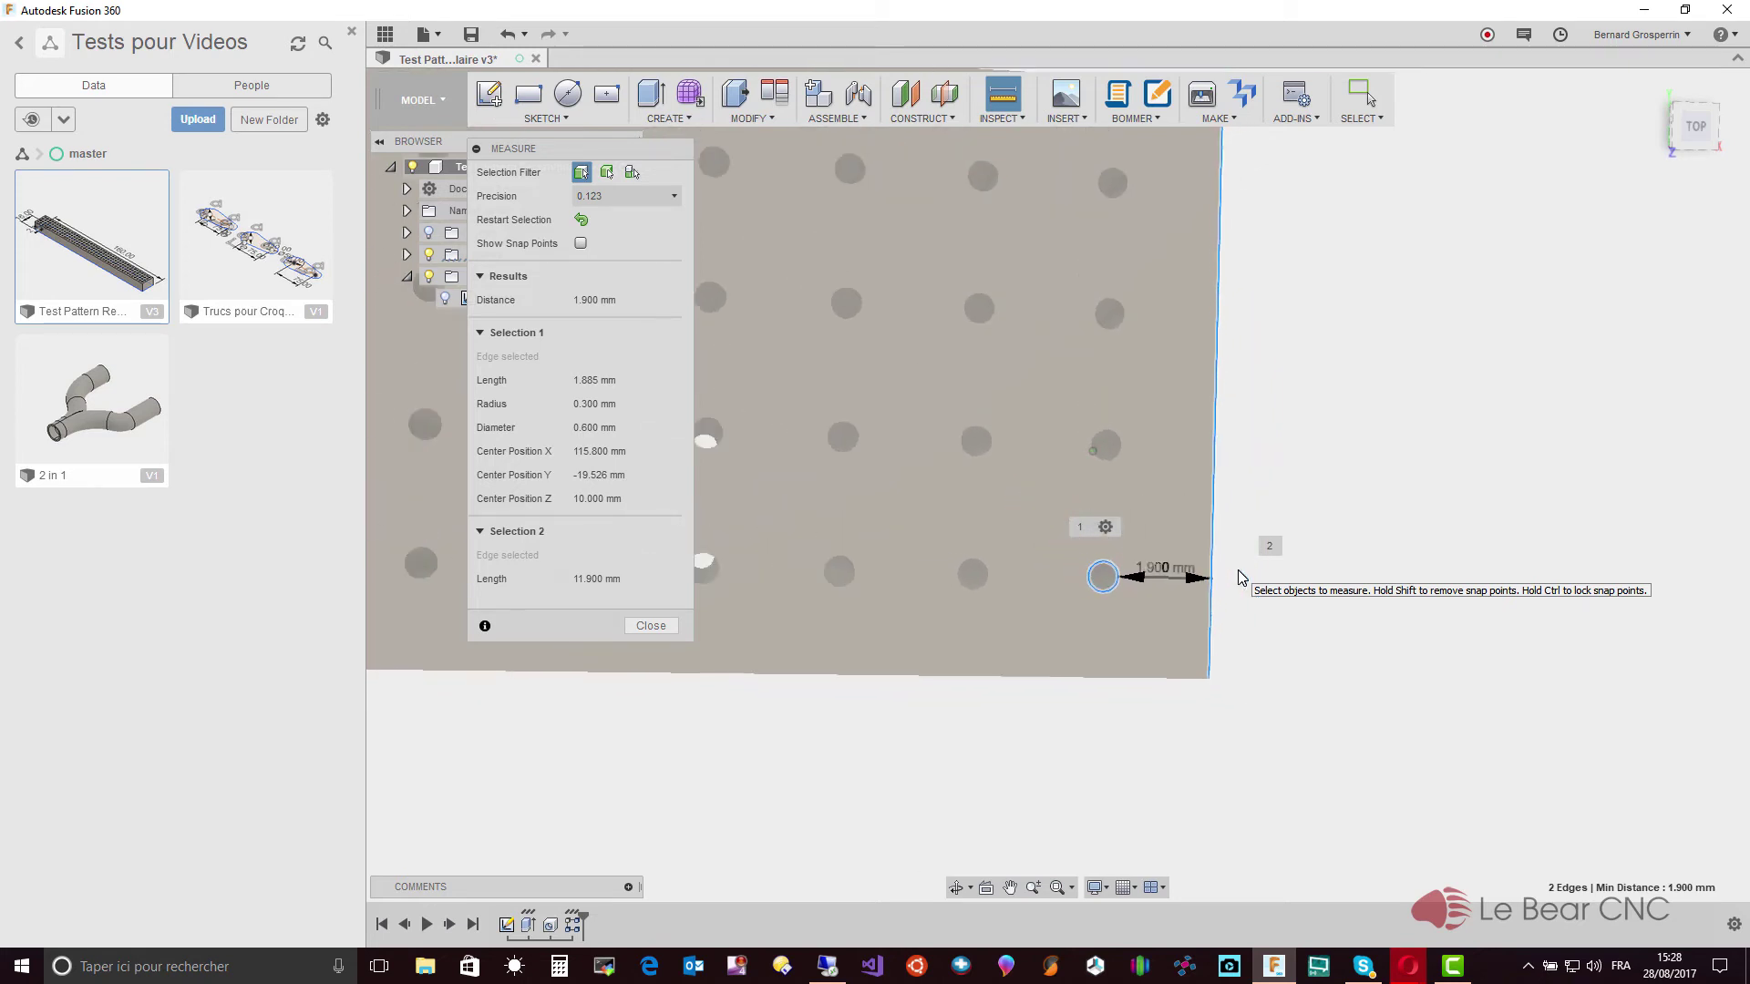
pyautogui.scroll(-2, 1238, 571)
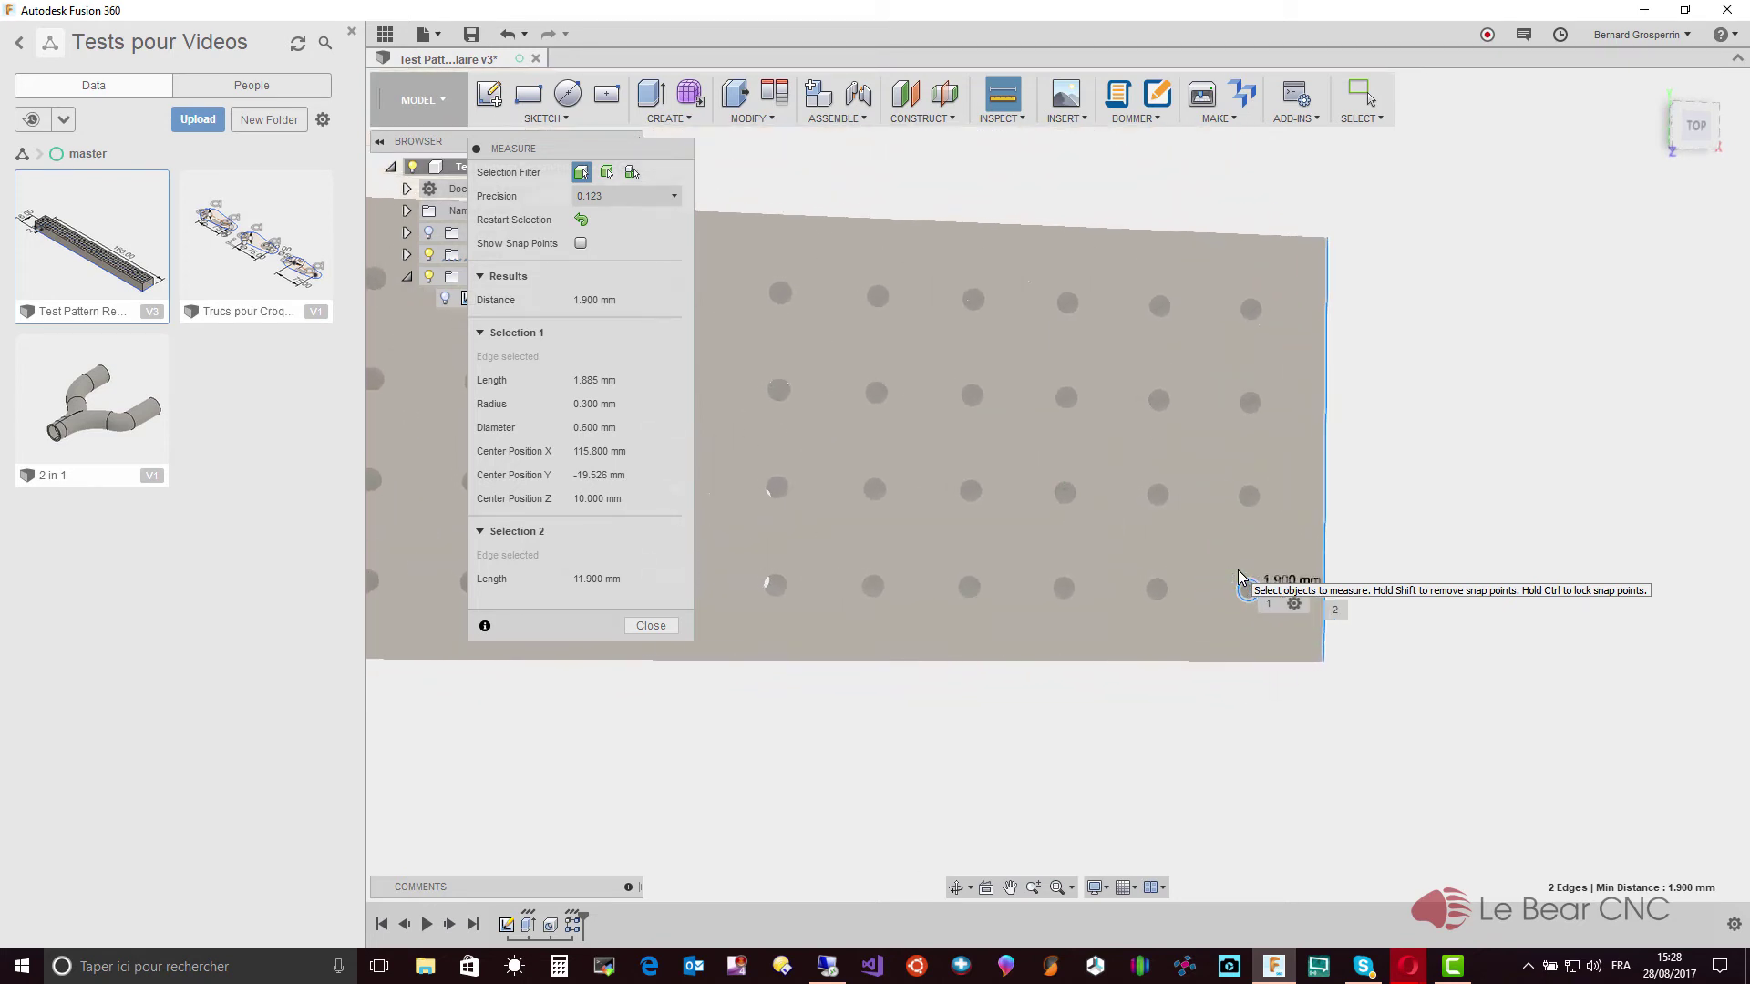
pyautogui.moveTo(1238, 576); pyautogui.dragTo(1249, 583, button='middle')
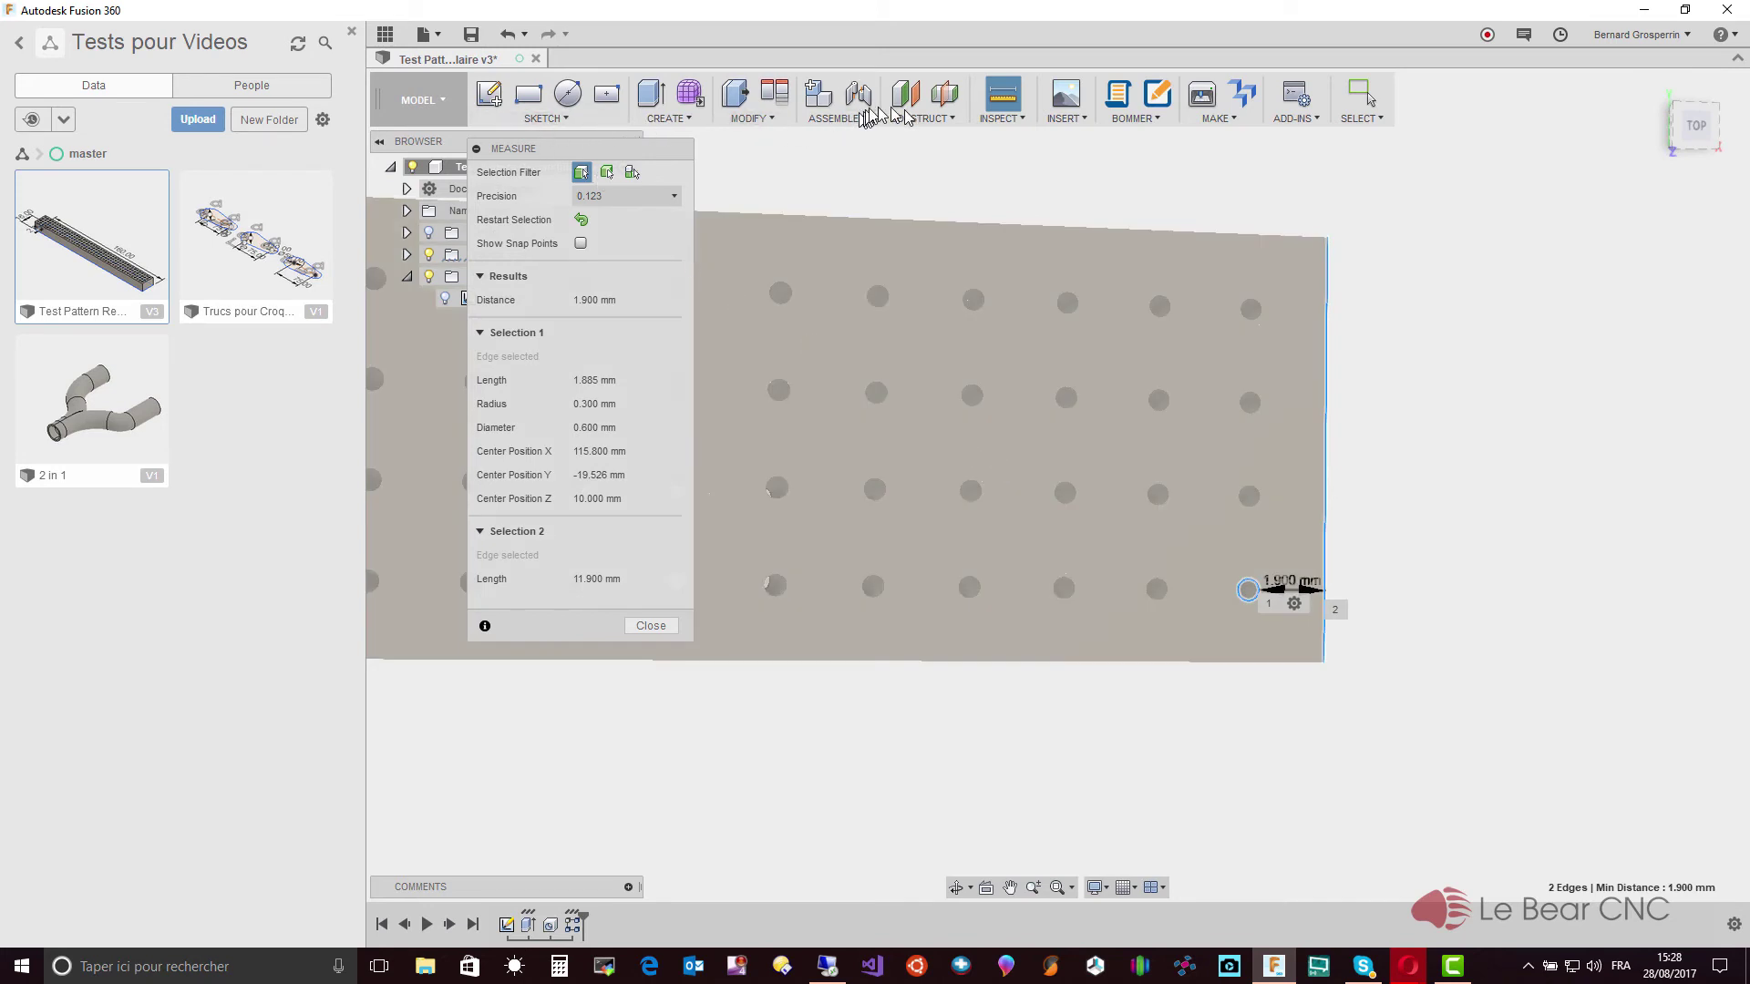
pyautogui.click(665, 625)
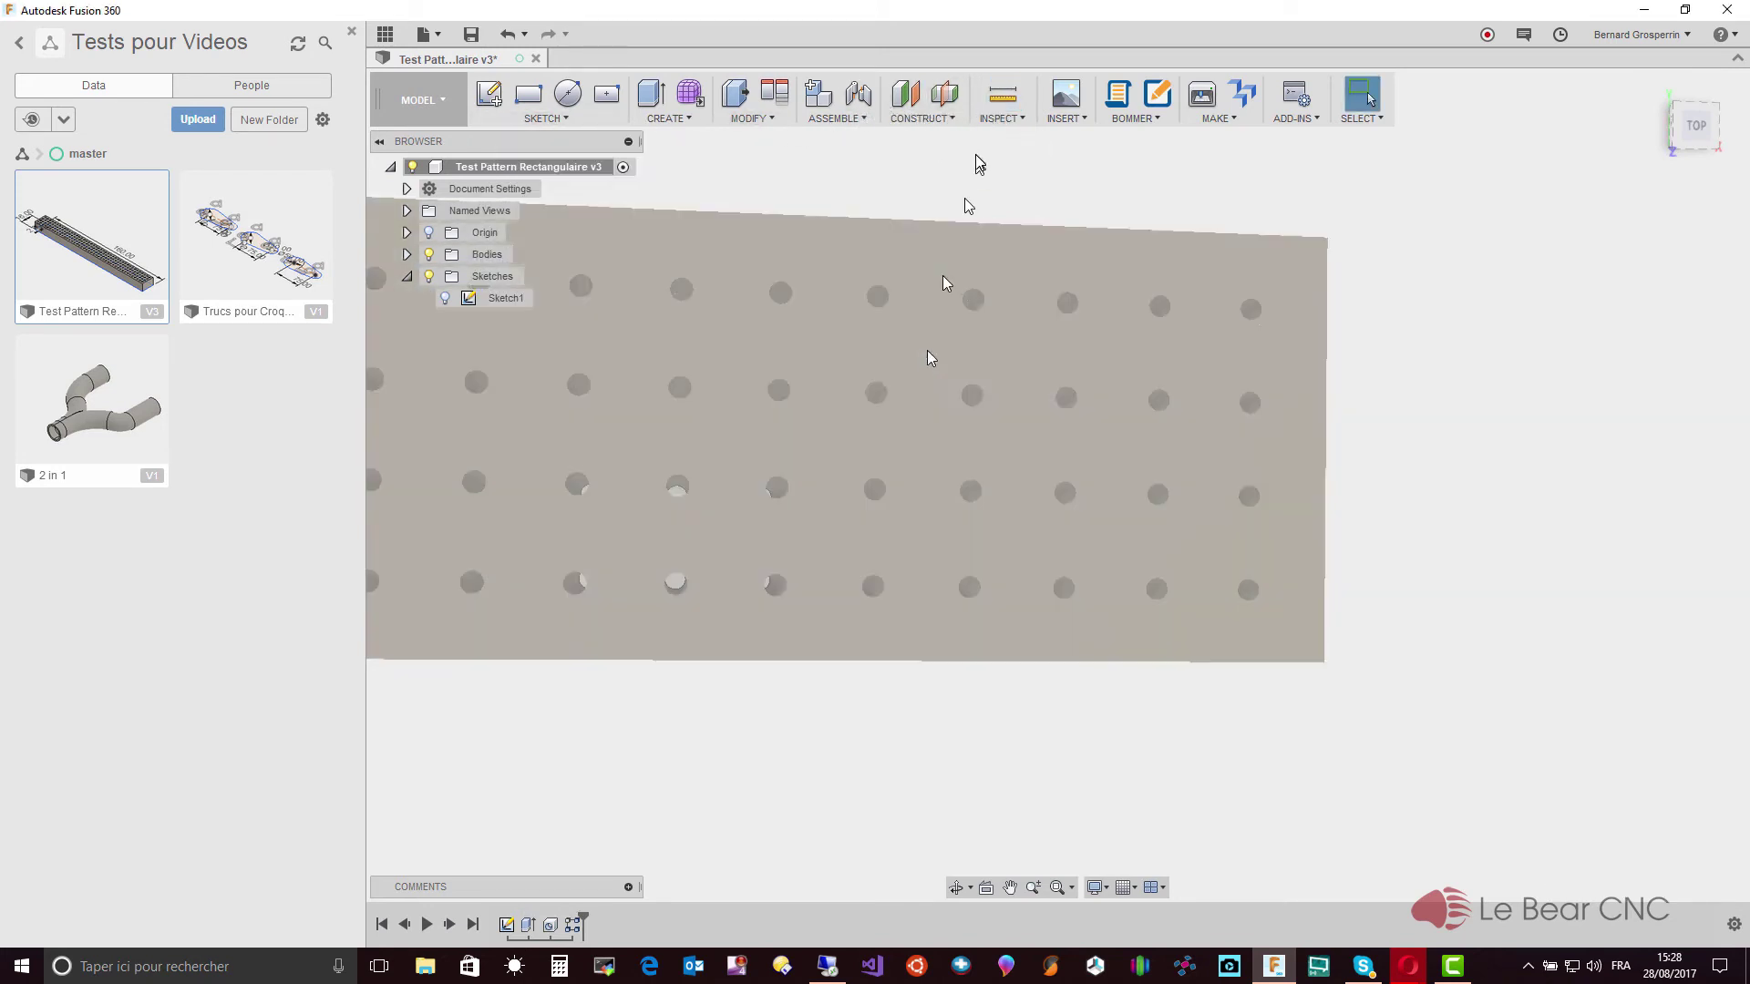
# Measure the bottom-right hole edge to the long bottom edge, reading 1.700 mm
pyautogui.click(1002, 94)
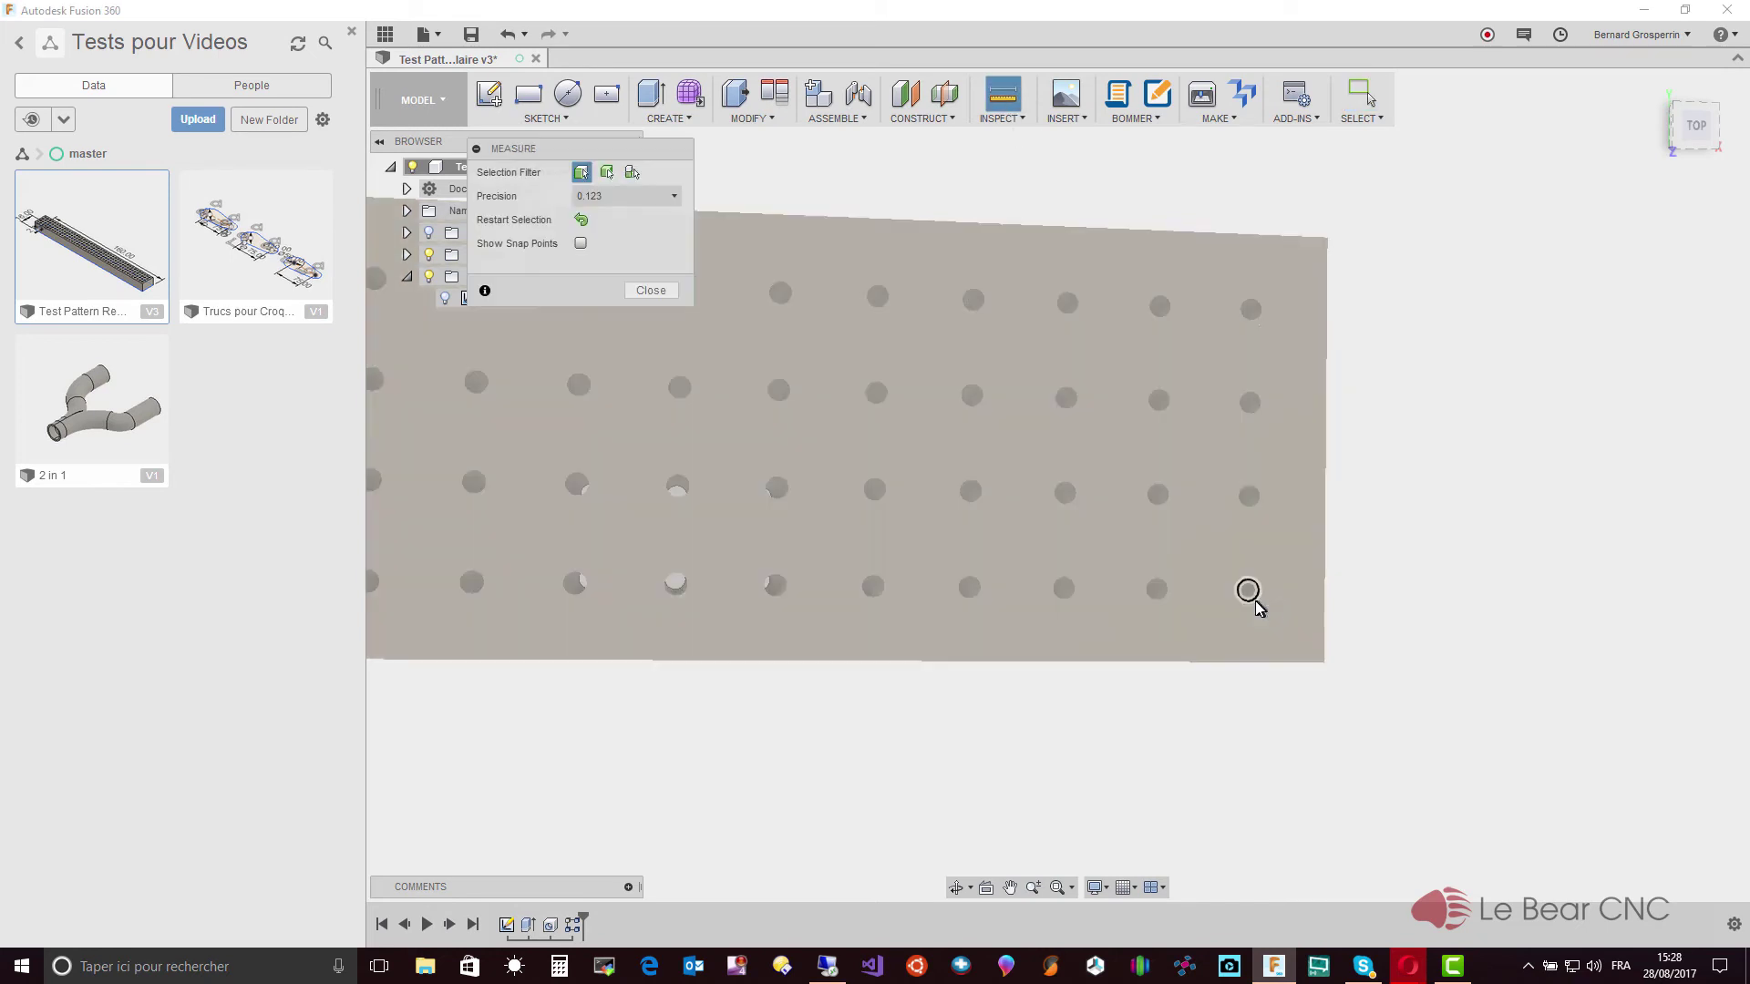
pyautogui.click(1256, 604)
pyautogui.click(1256, 662)
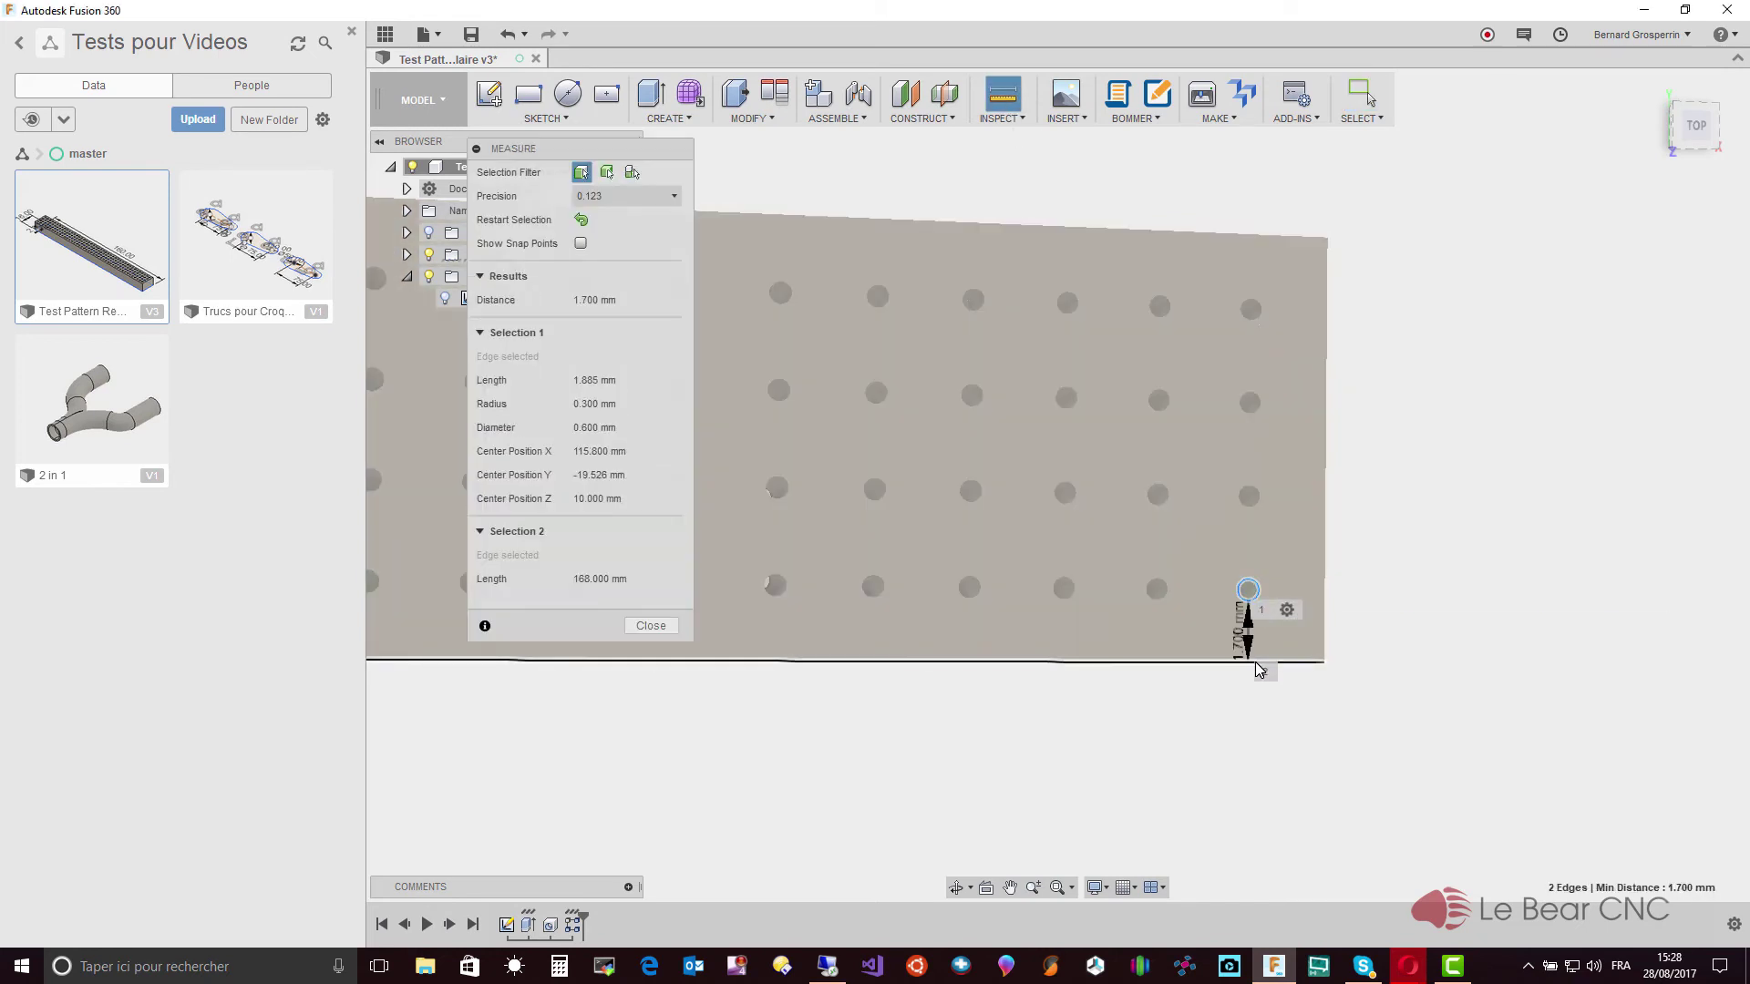
pyautogui.keyDown('shift'); pyautogui.moveTo(1260, 669); pyautogui.dragTo(1260, 673, button='middle'); pyautogui.keyUp('shift')
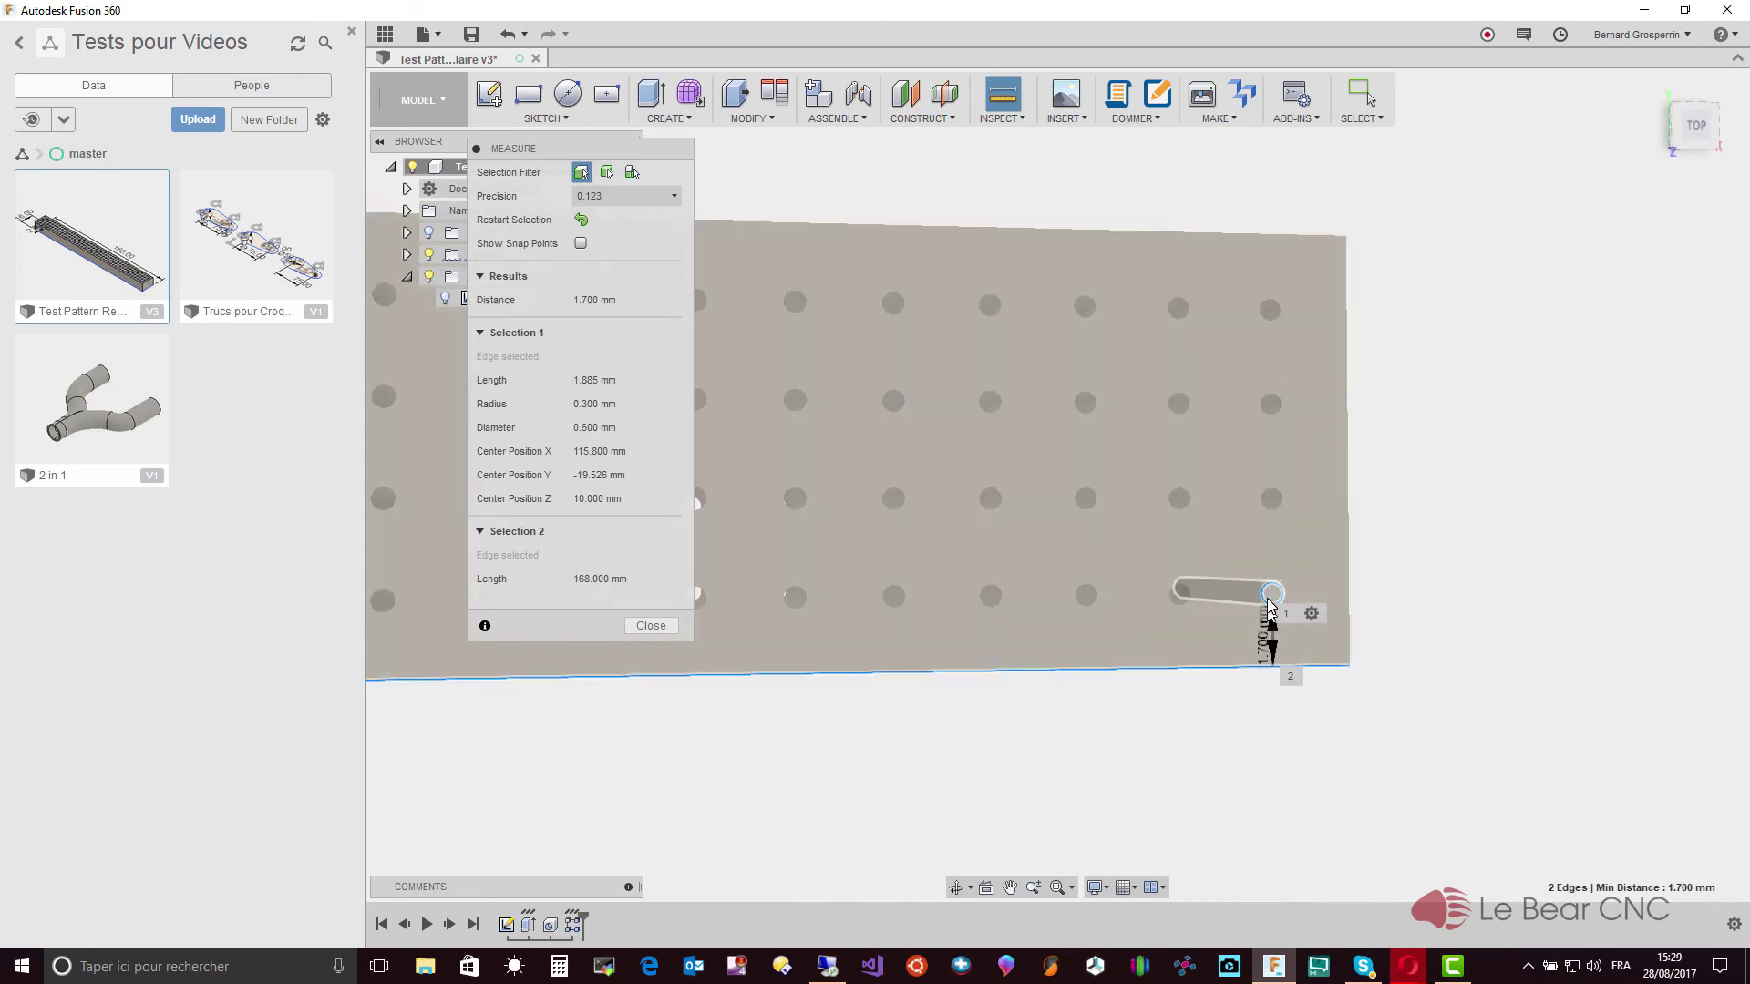
pyautogui.press('Escape')
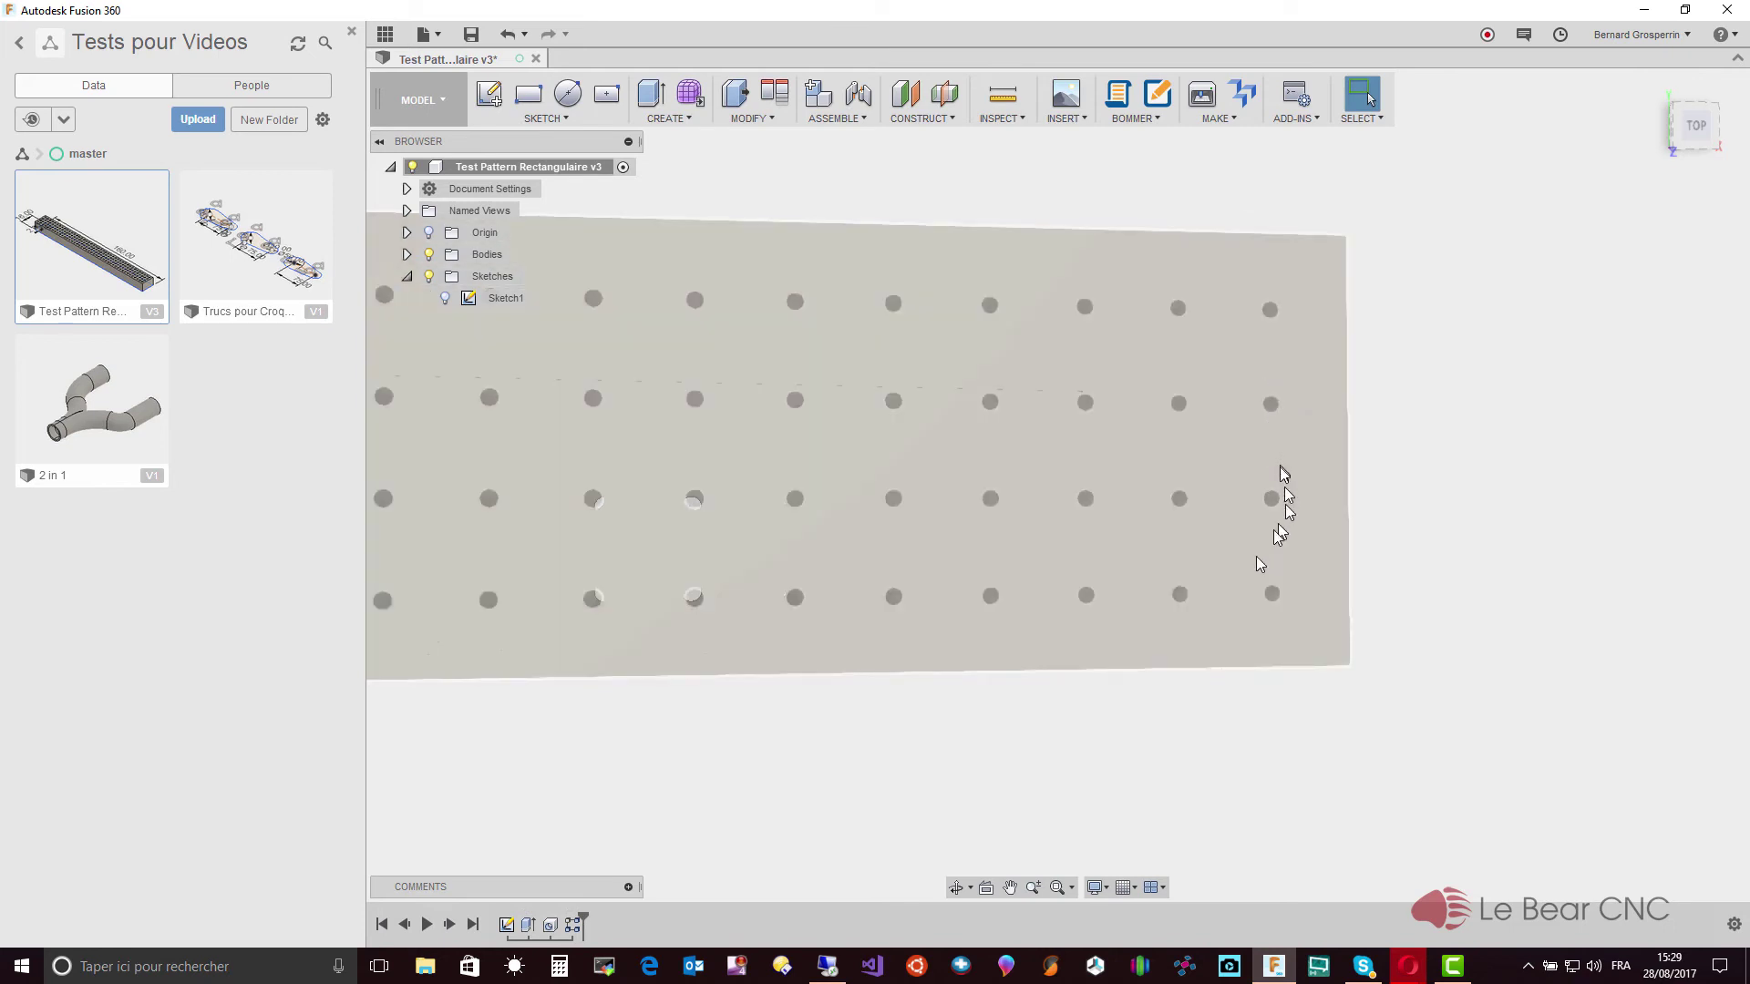
# Measure a top-row hole edge to the bar's top edge, reading 1.800 mm
pyautogui.click(1002, 96)
pyautogui.scroll(2, 1267, 292)
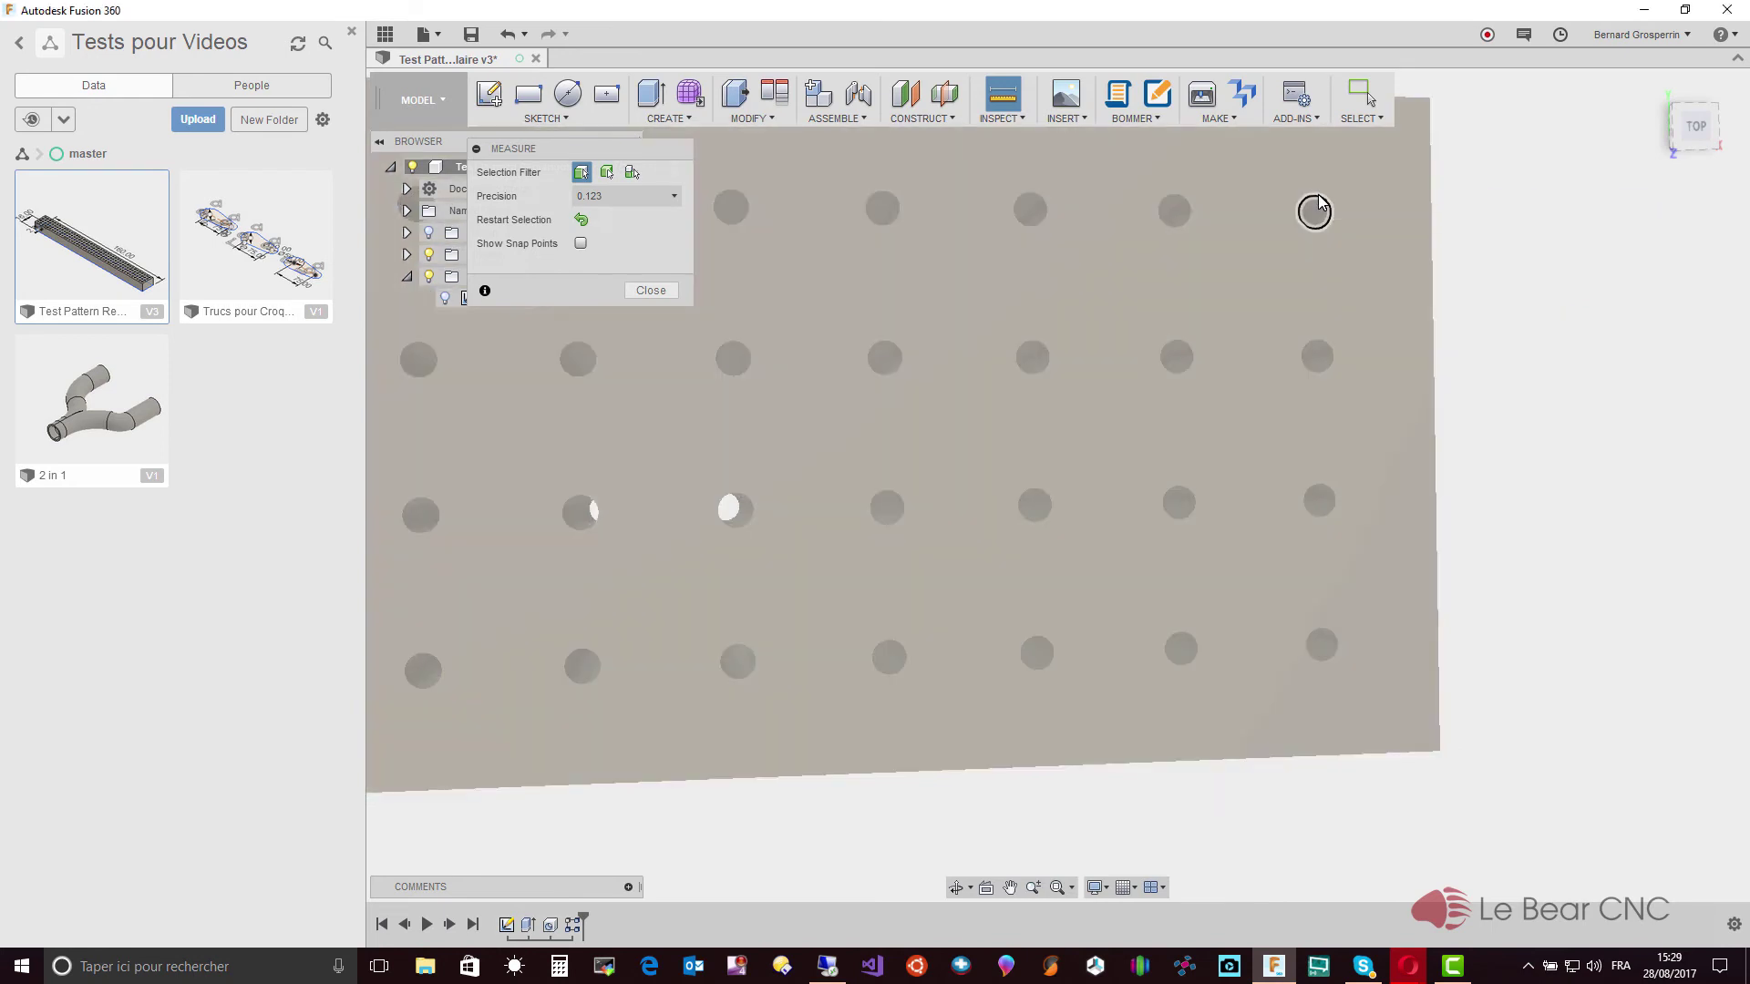
pyautogui.click(1316, 206)
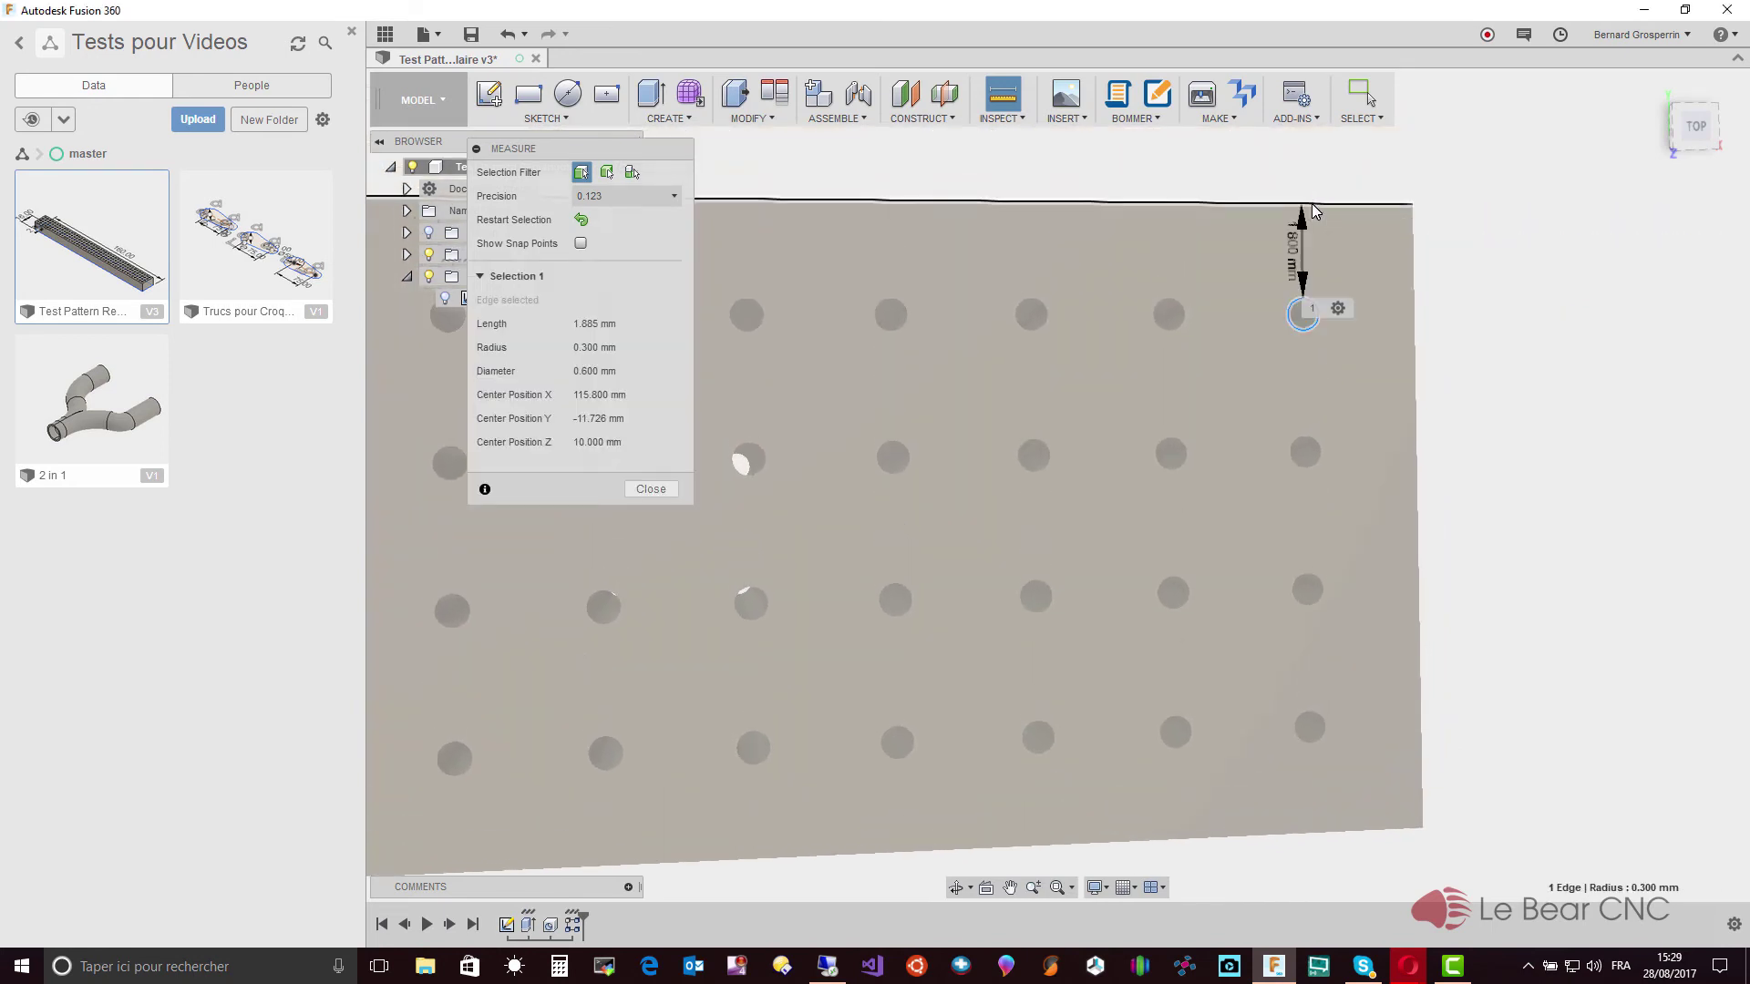
pyautogui.click(1316, 209)
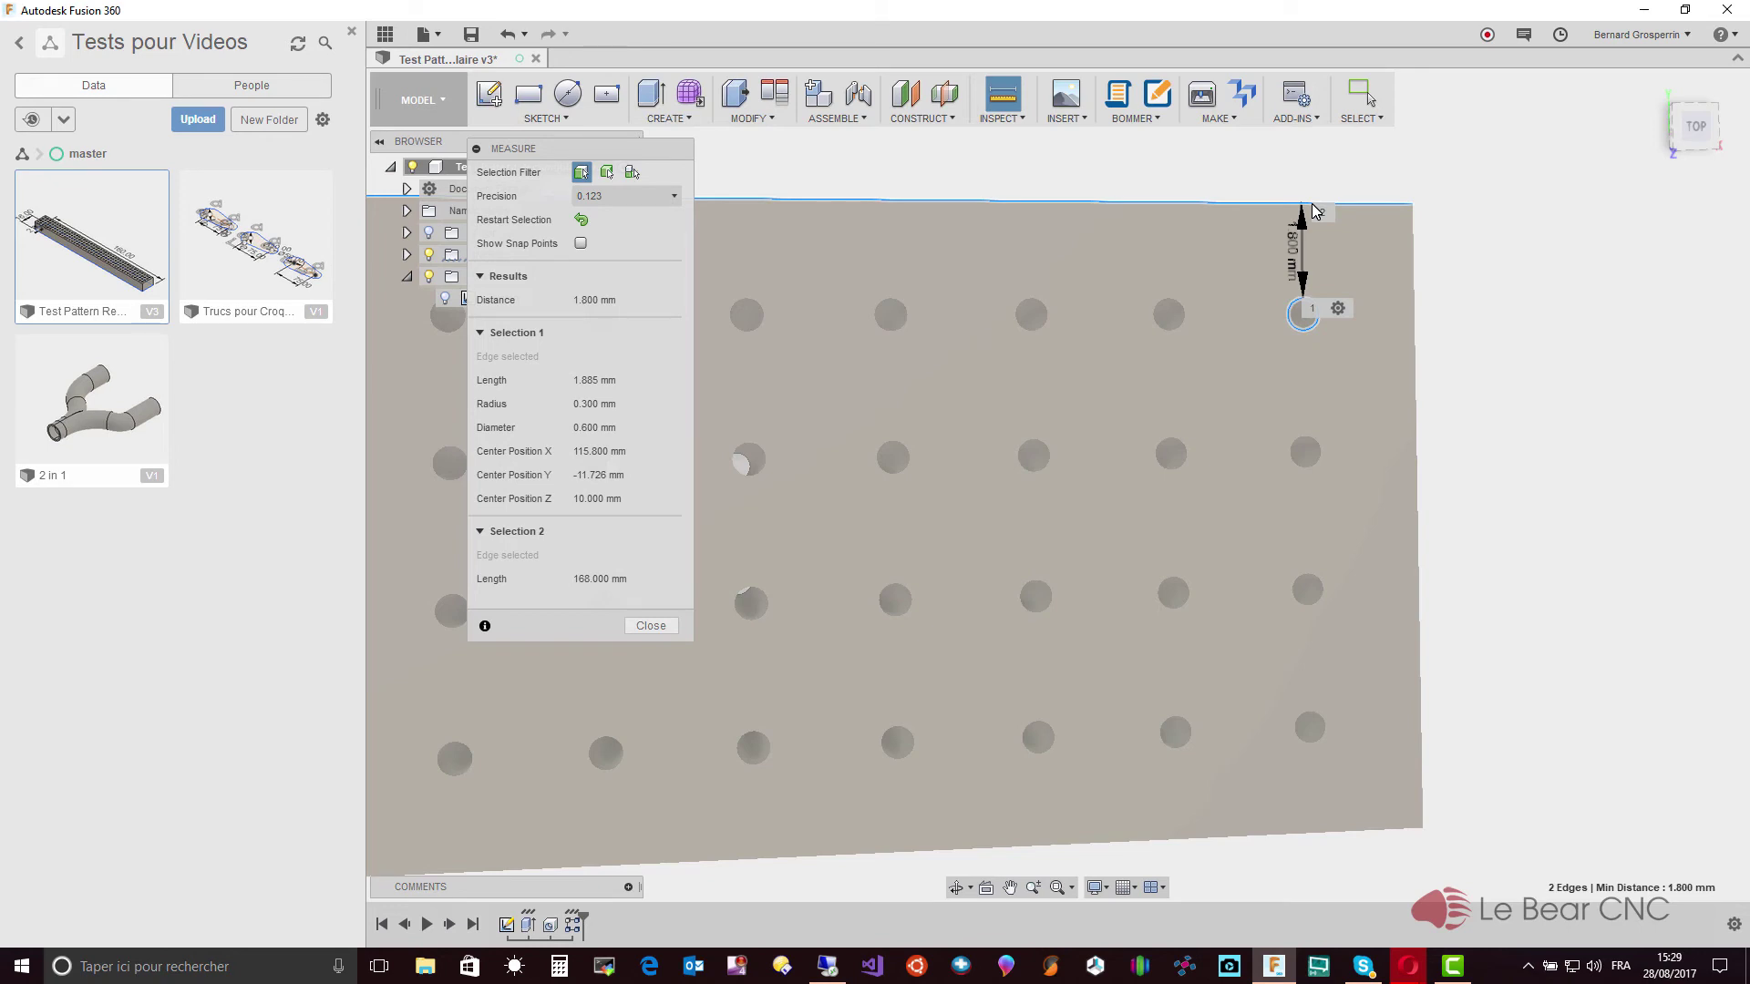
pyautogui.scroll(-3, 650, 369)
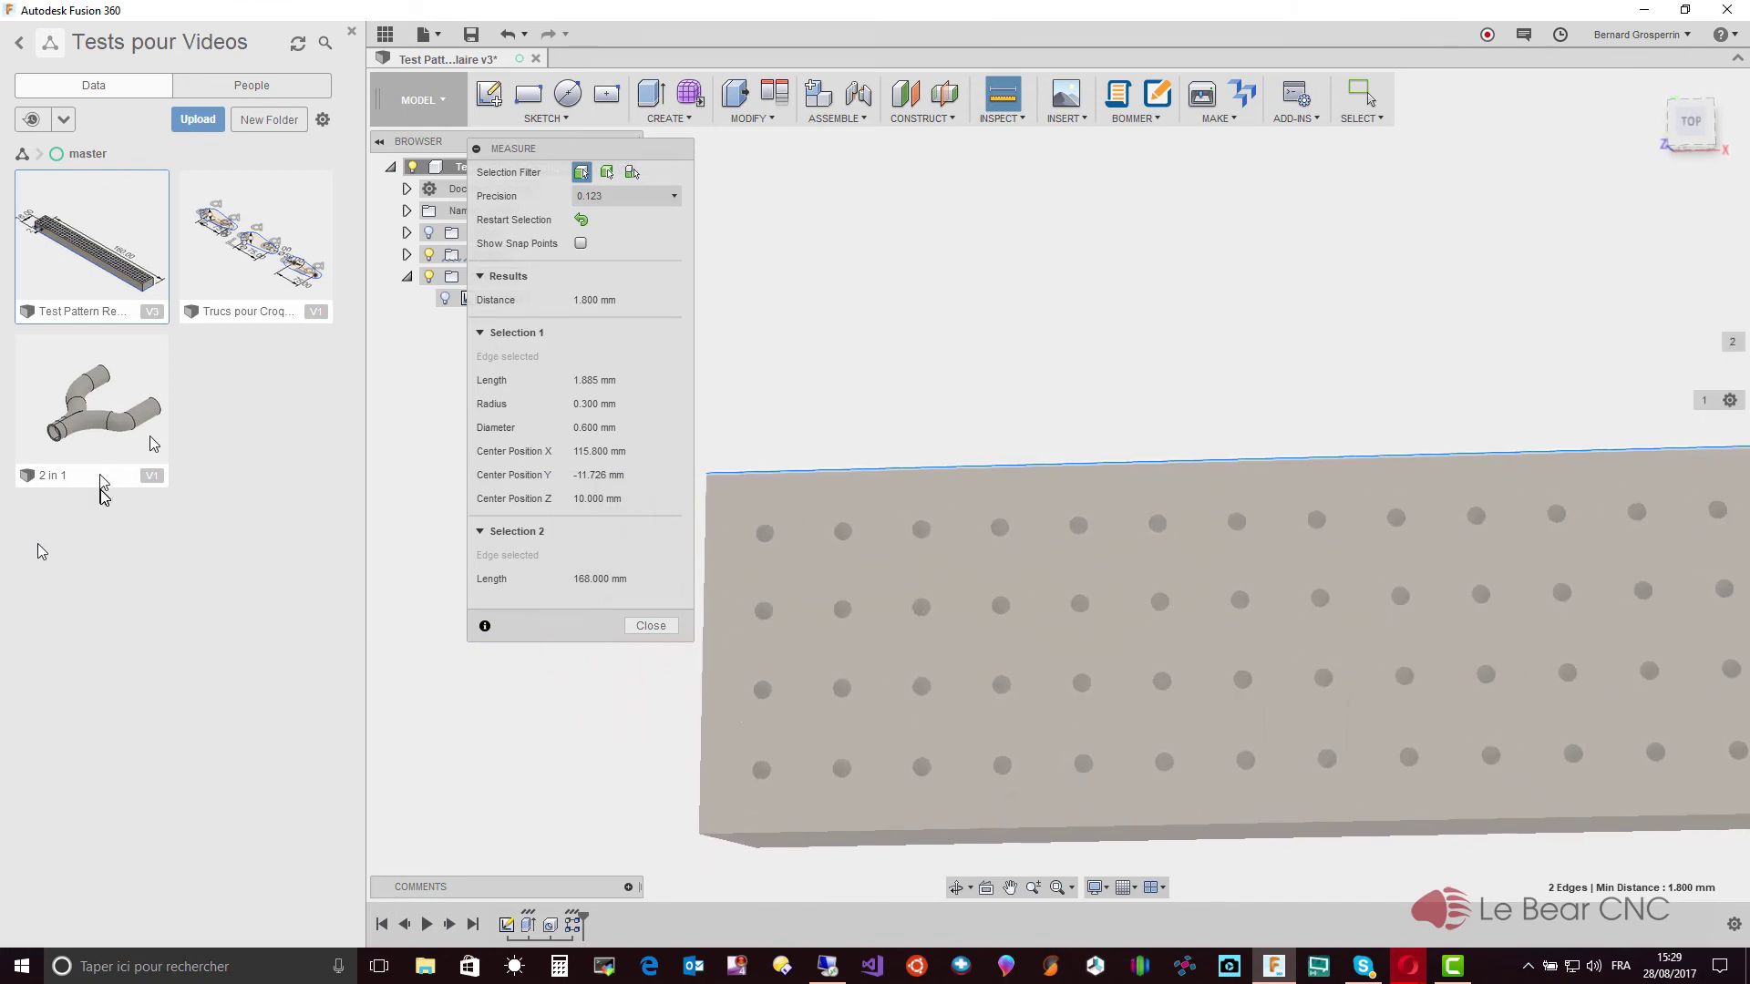
# Edit the R-Pattern2 feature, unchecking Suppress and keeping Features as the pattern type
pyautogui.click(649, 626)
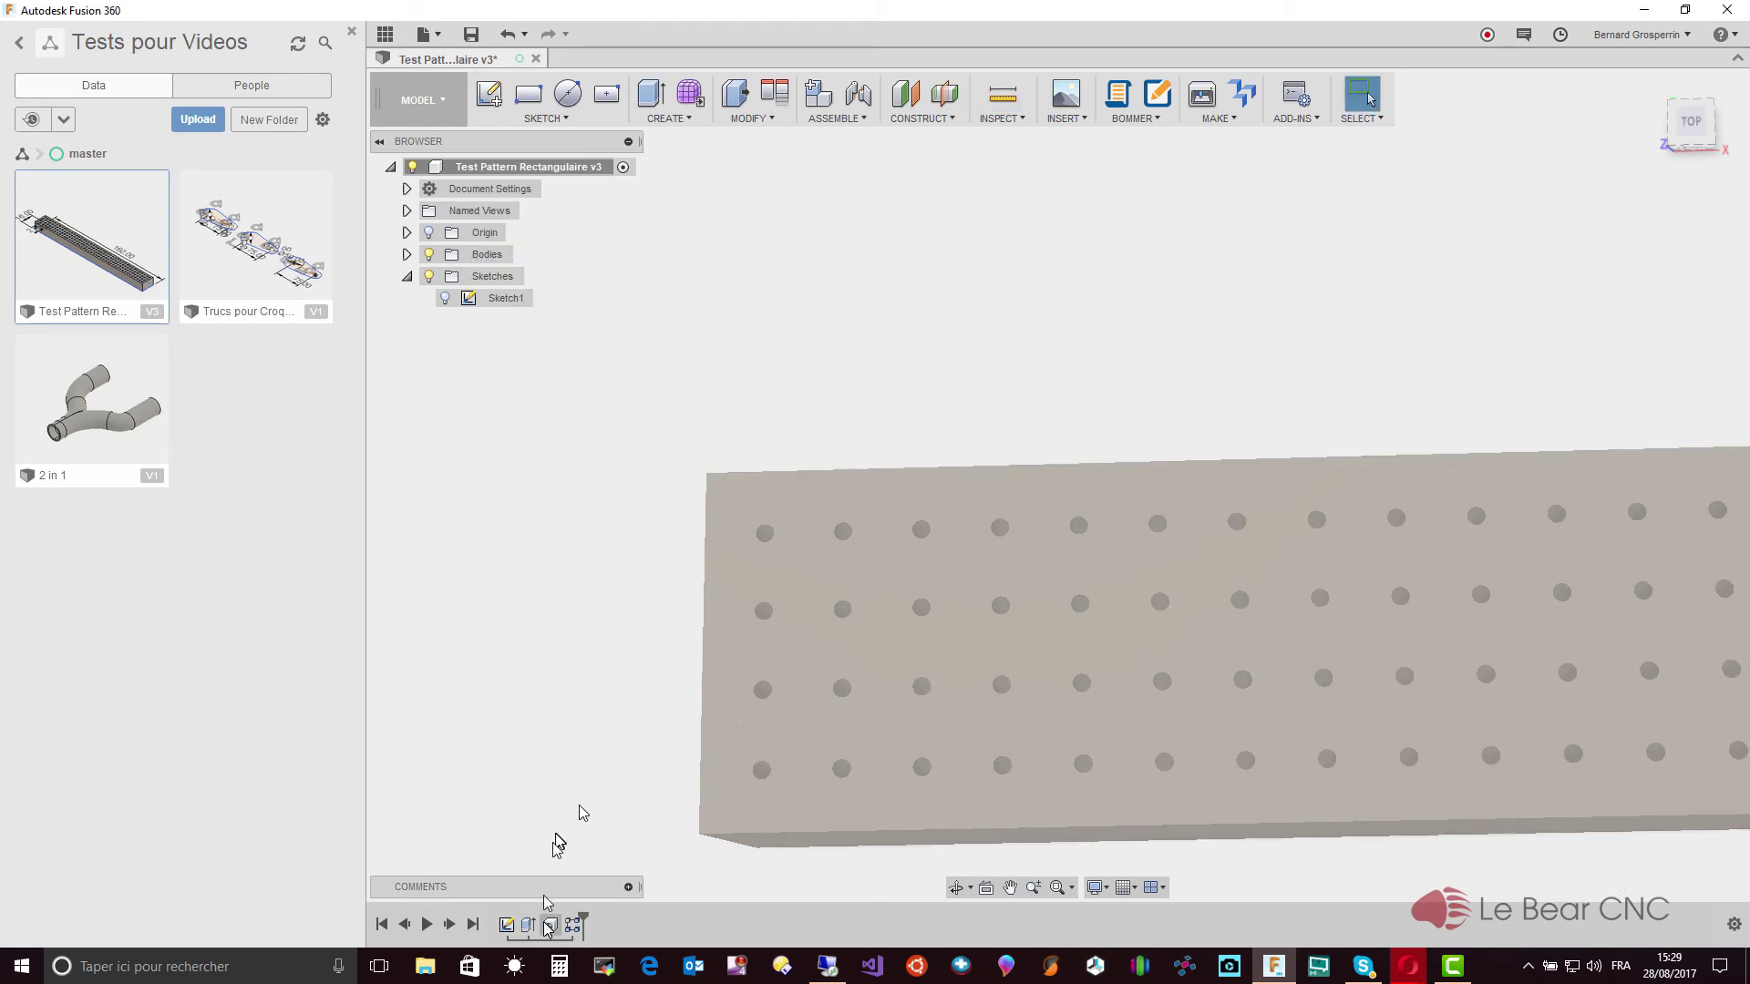
pyautogui.click(572, 926)
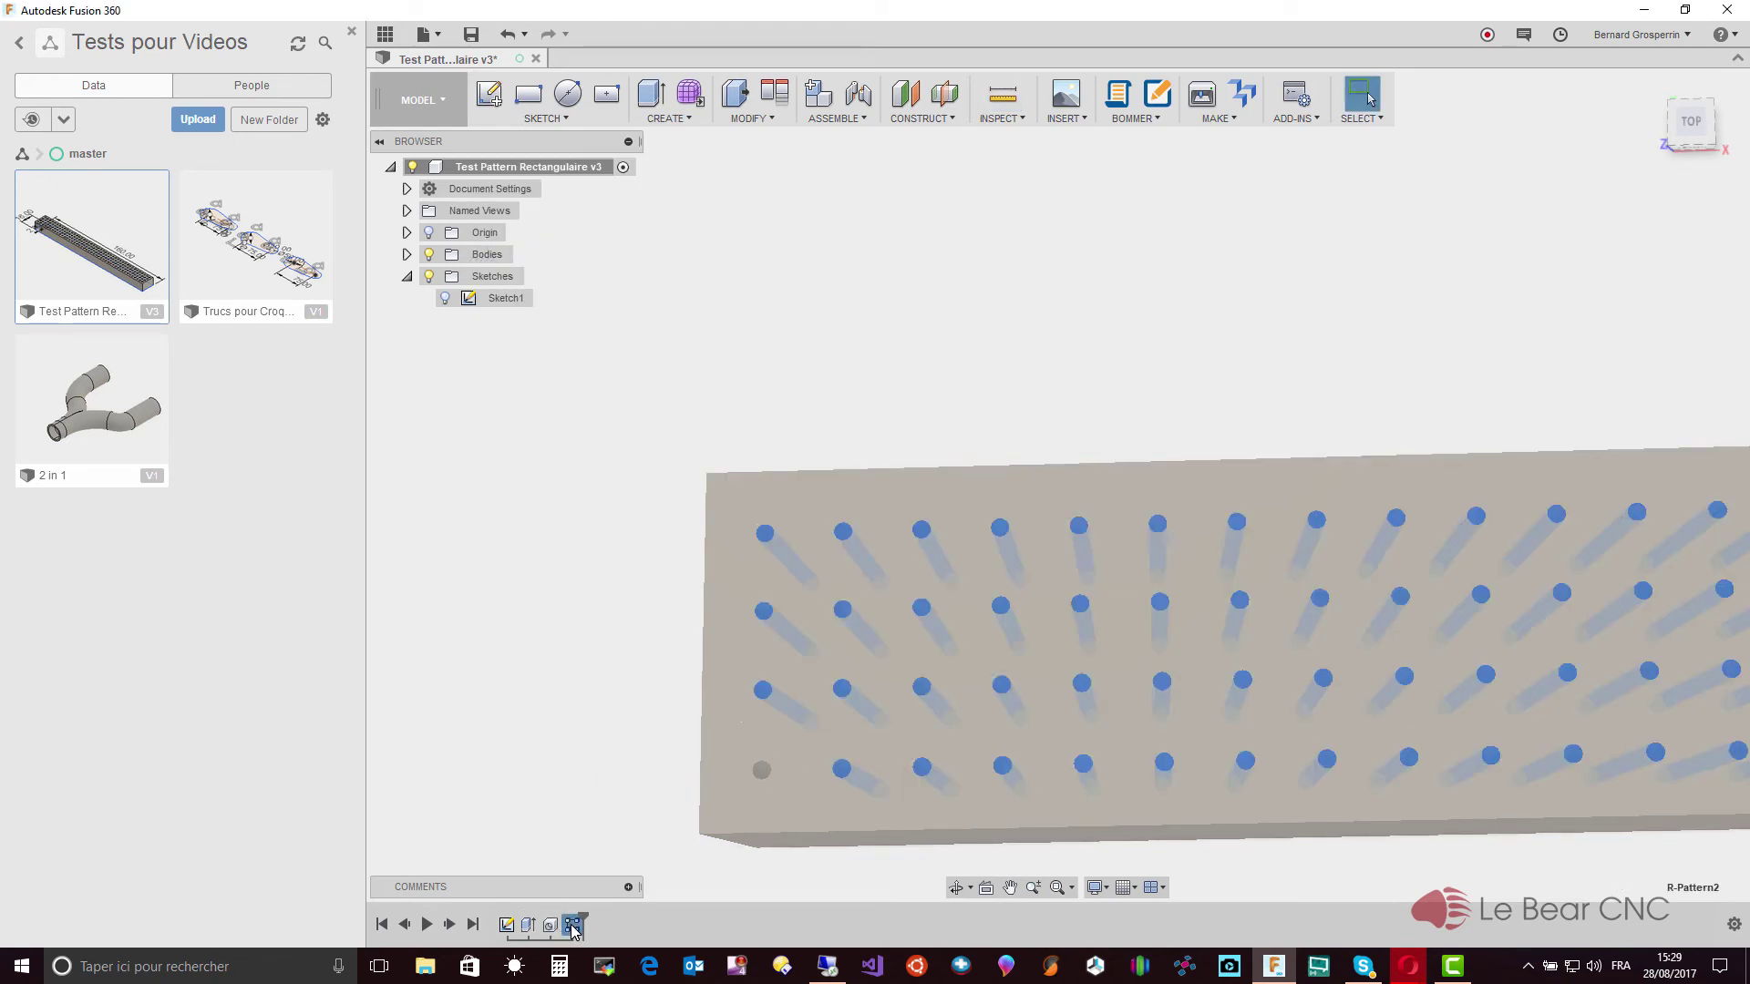
pyautogui.rightClick(571, 926)
pyautogui.click(617, 812)
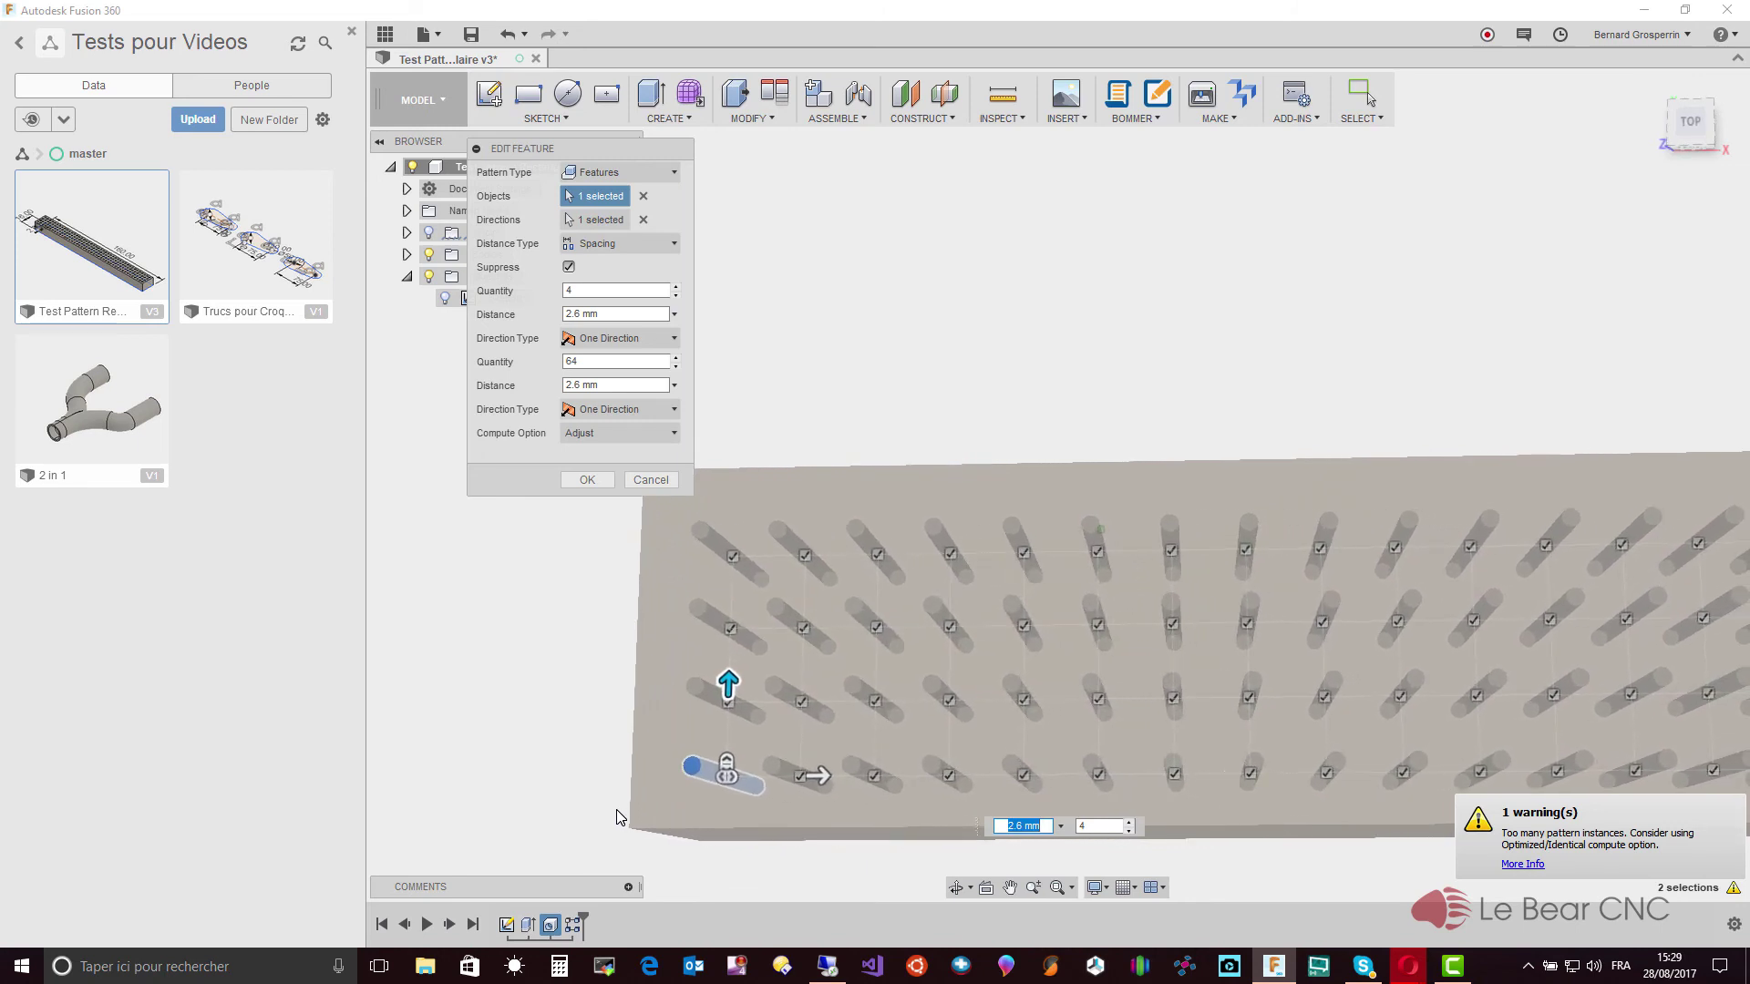
pyautogui.click(569, 267)
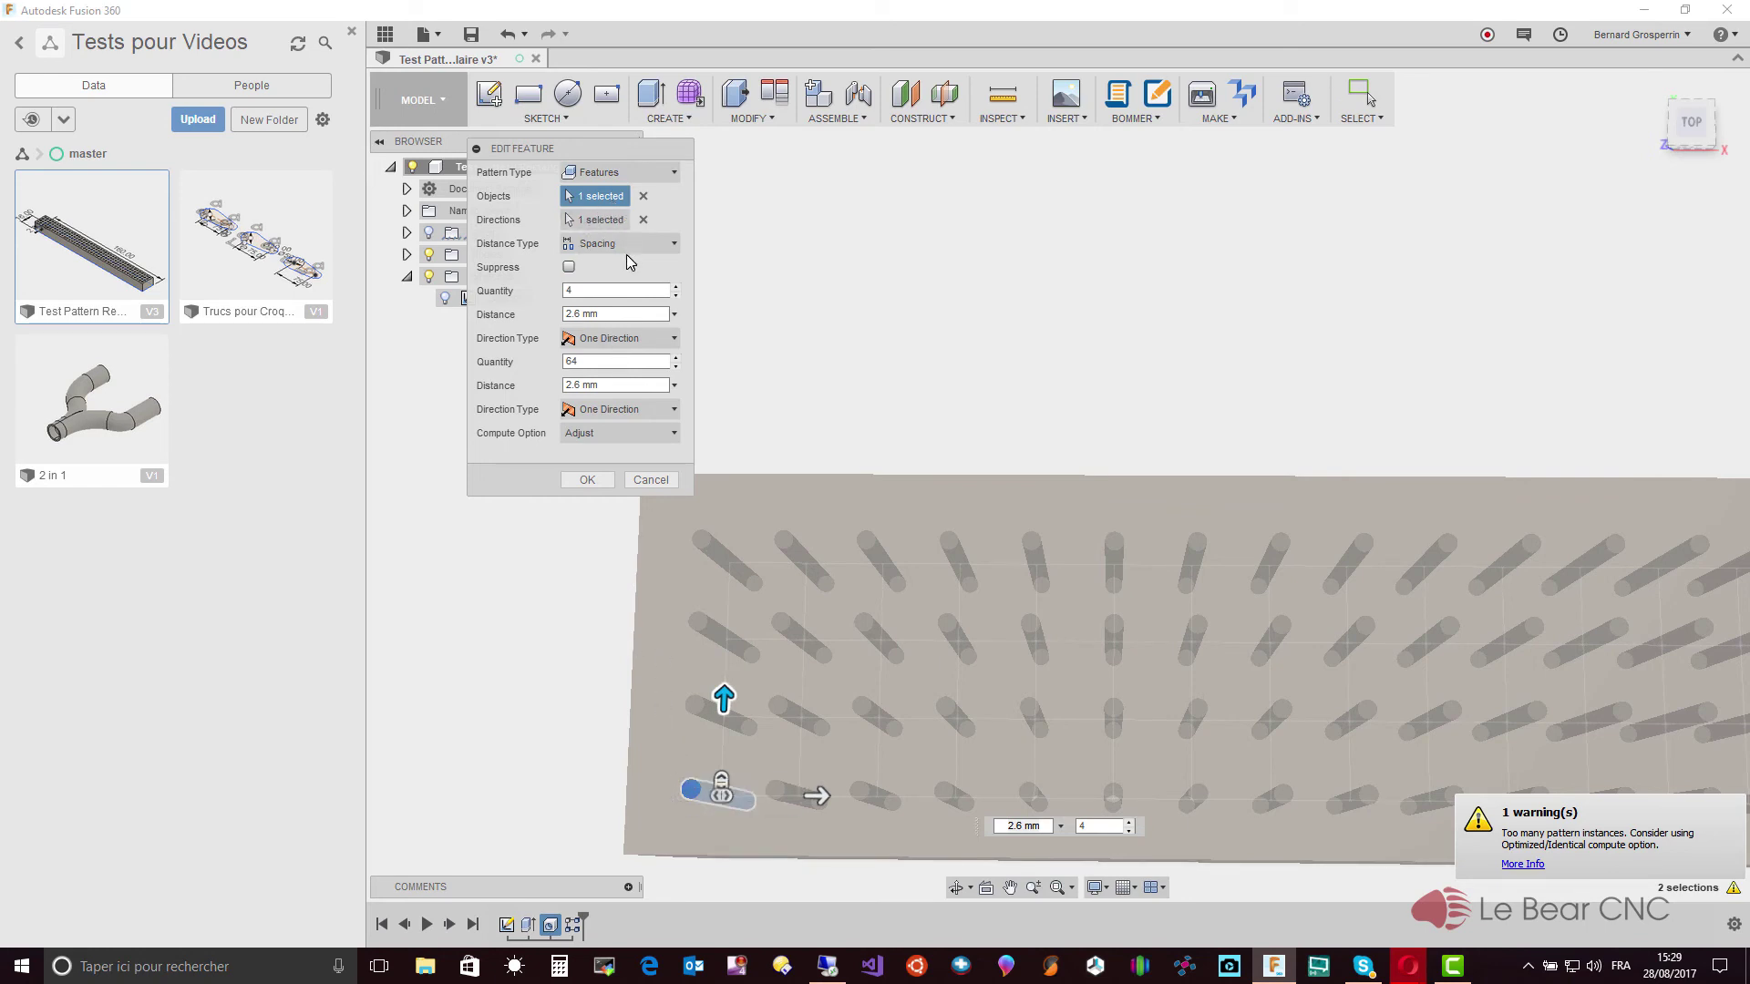
pyautogui.click(675, 177)
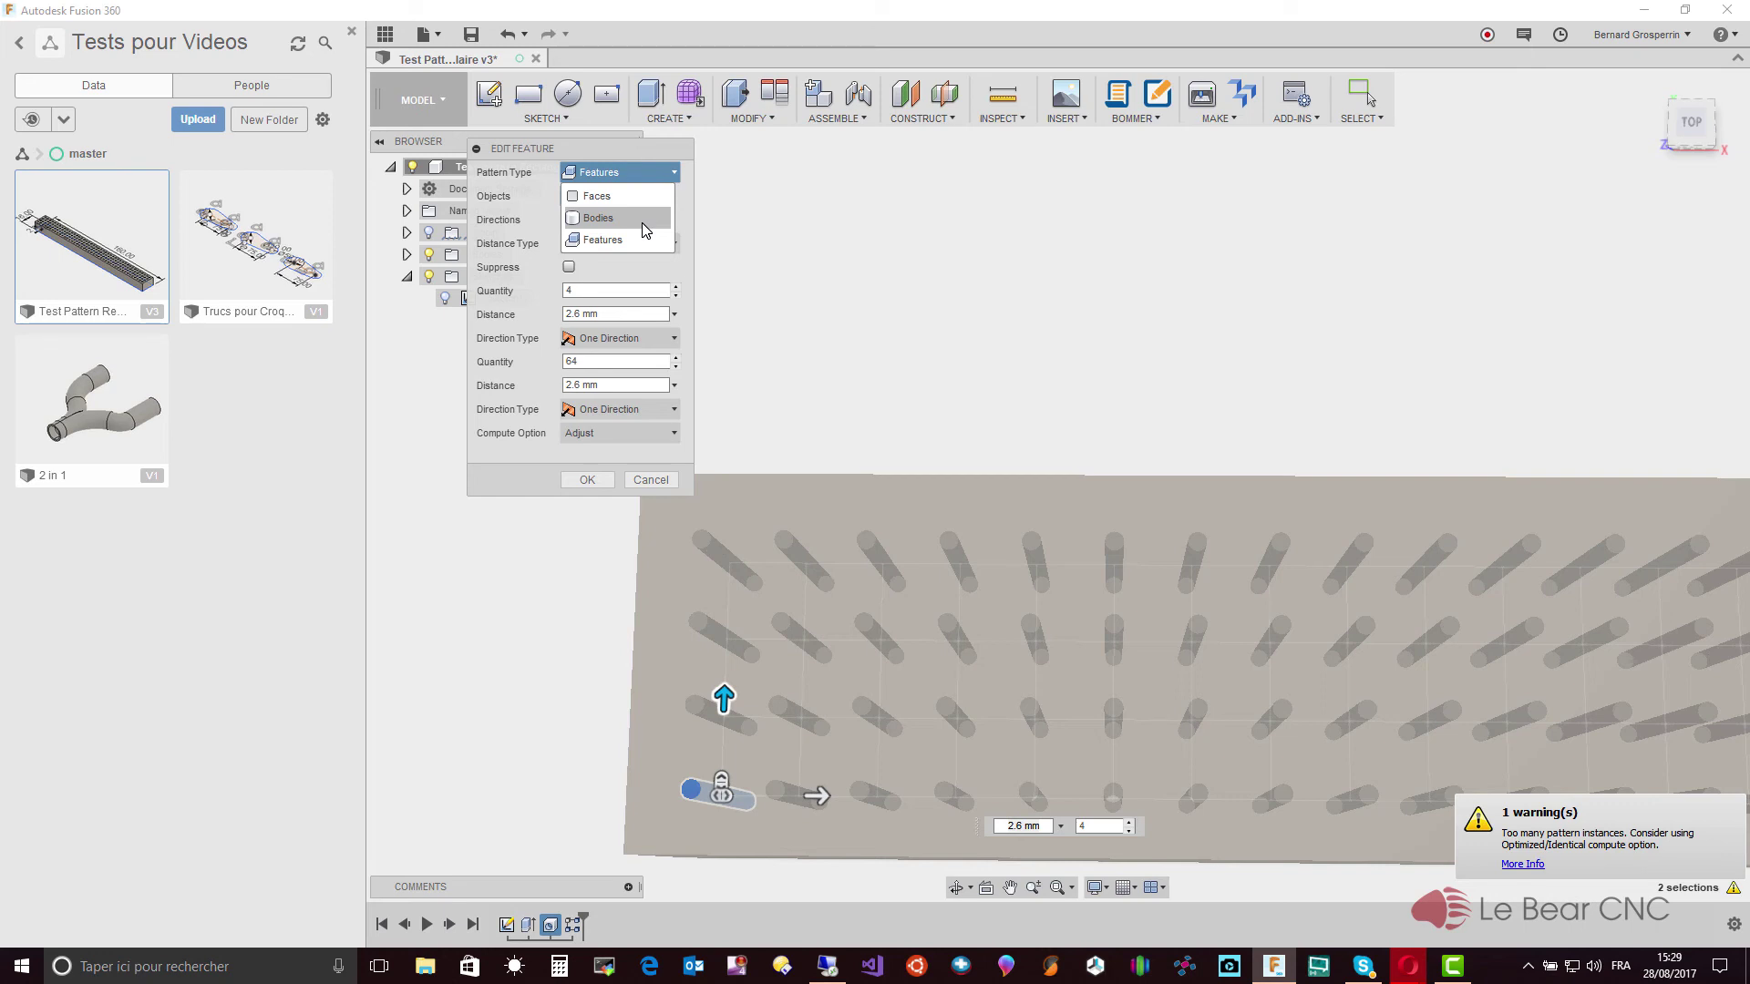
pyautogui.click(768, 258)
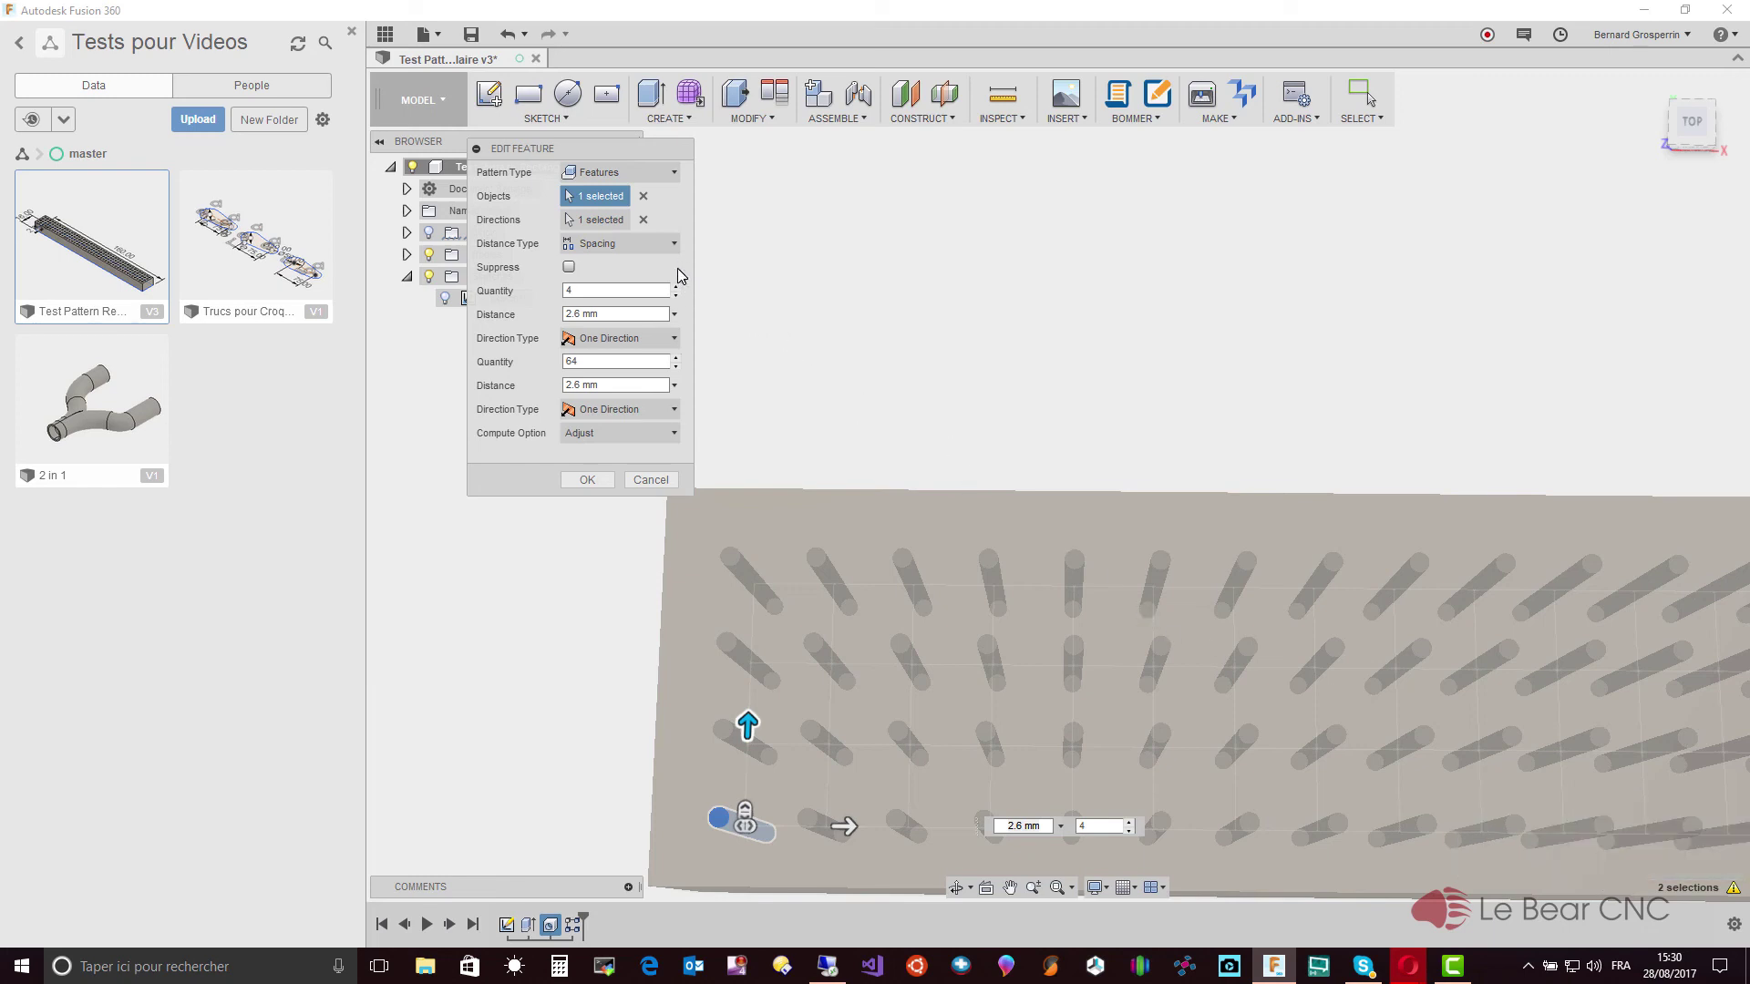
# Set the pattern compute option to Identical with Spacing distance type, and confirm
pyautogui.click(676, 434)
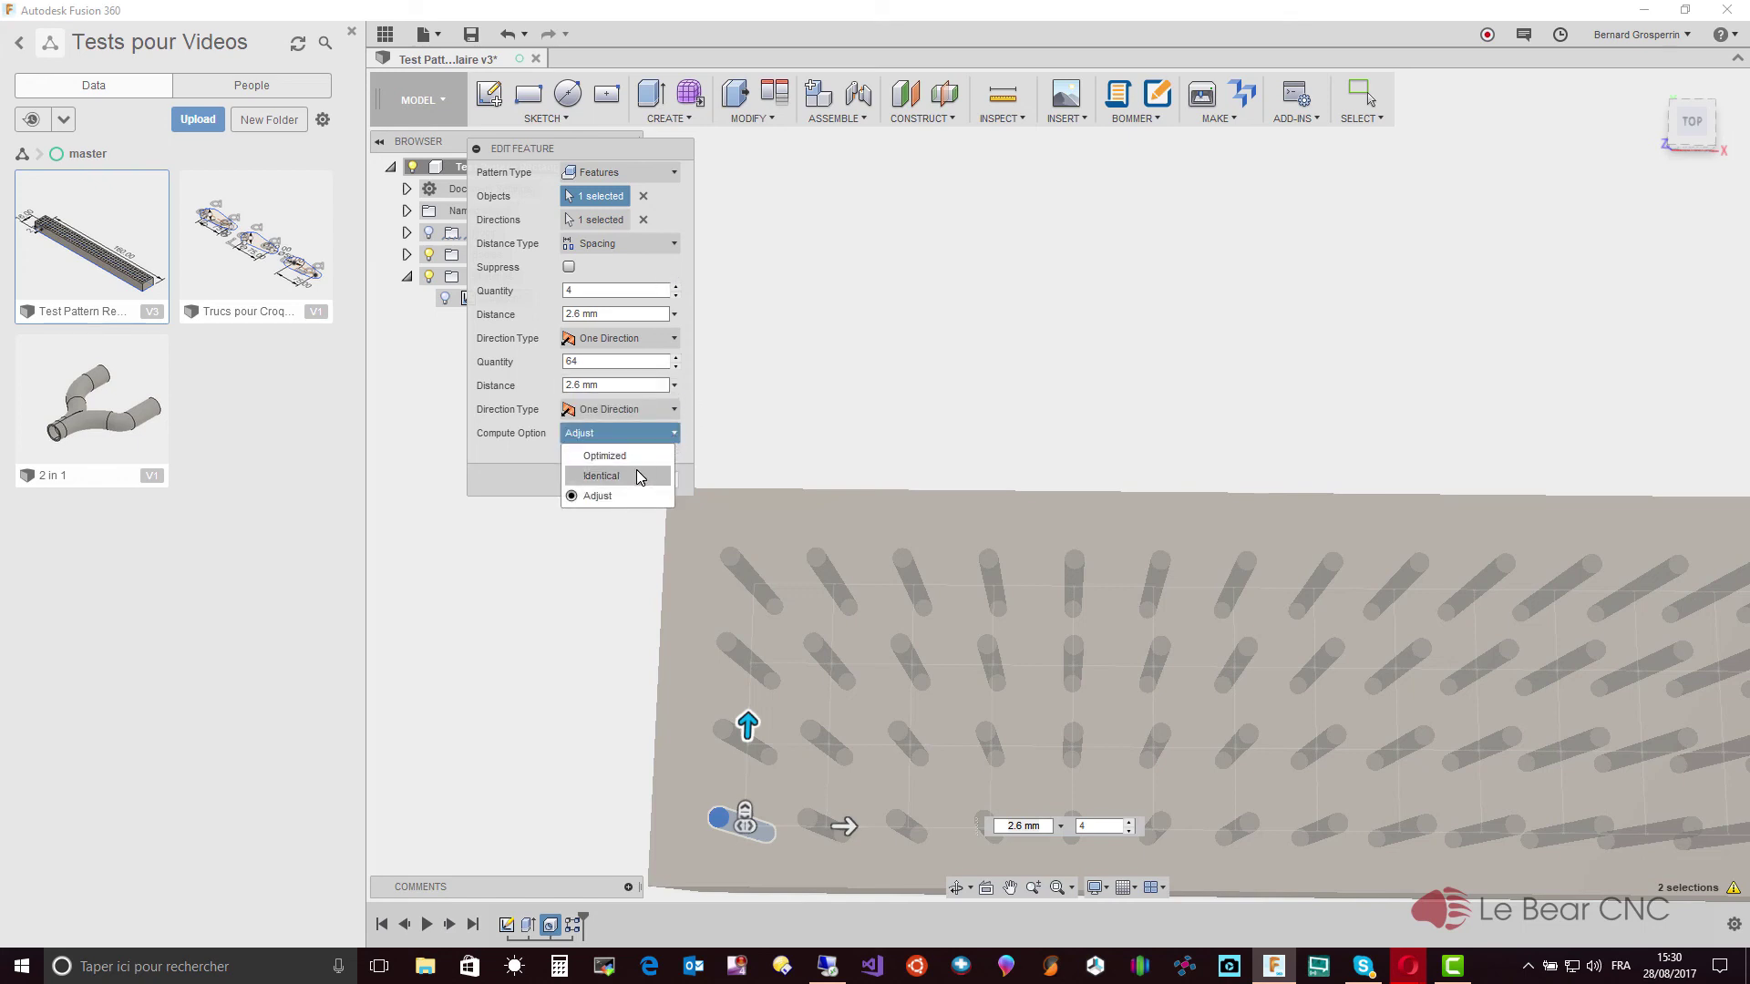
pyautogui.click(636, 469)
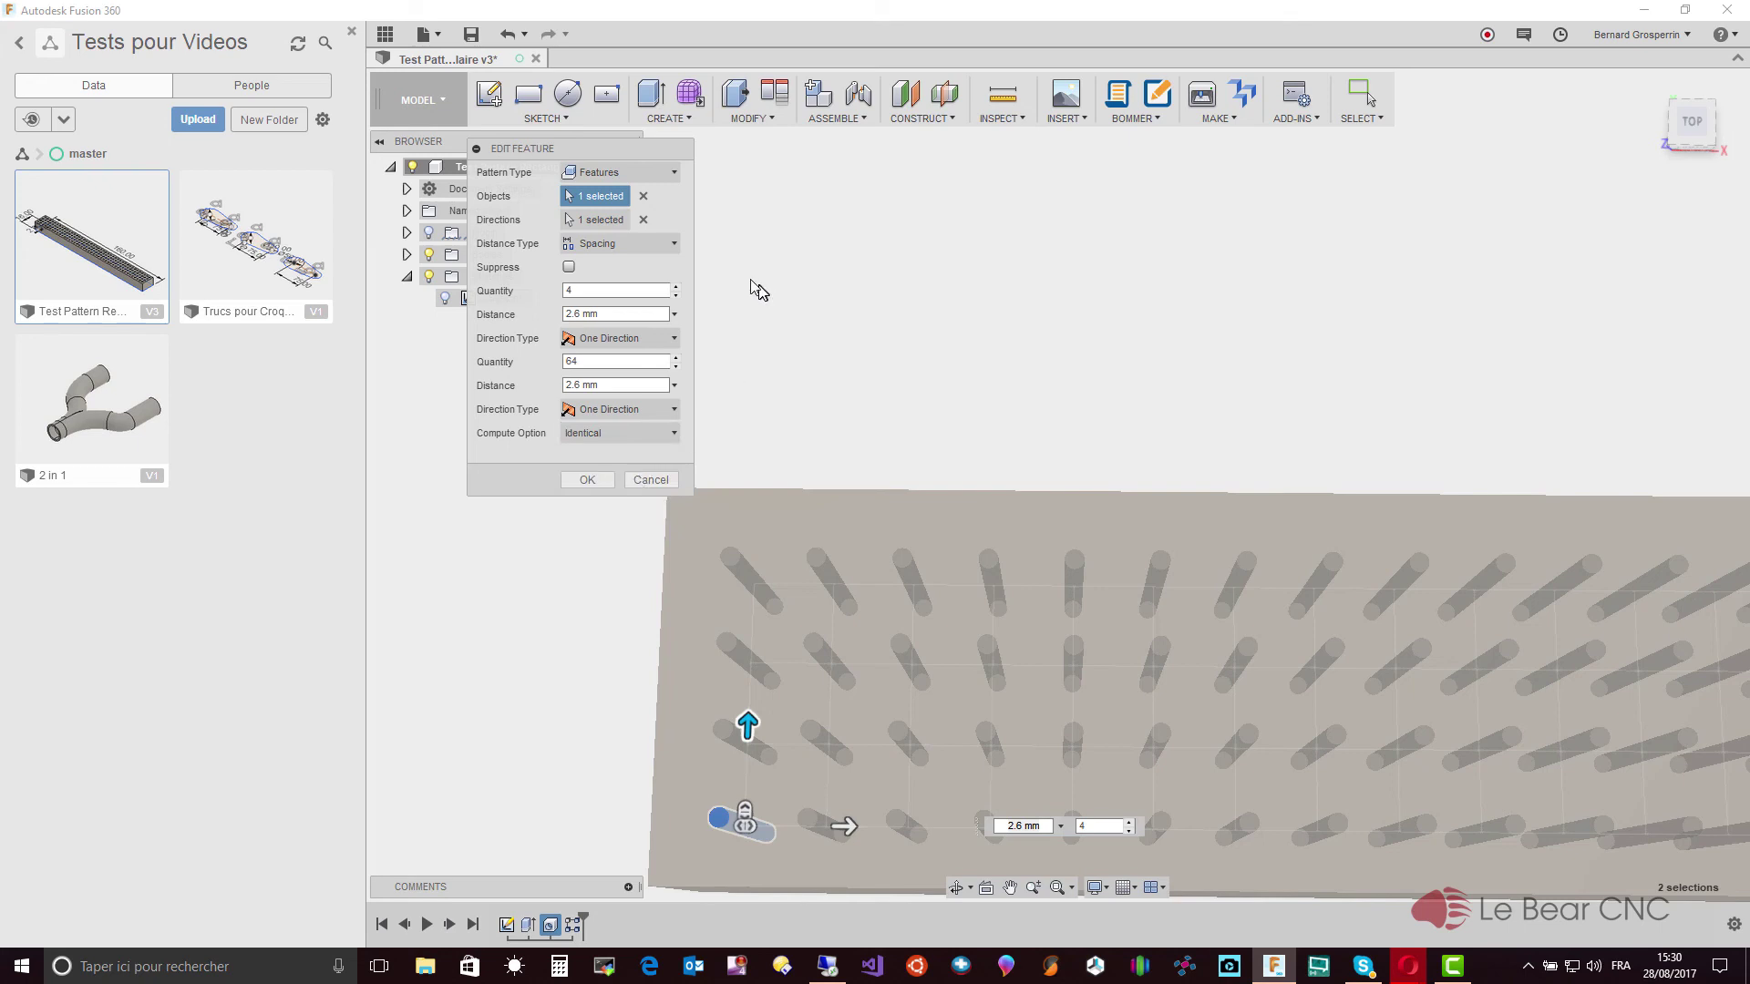
pyautogui.click(674, 248)
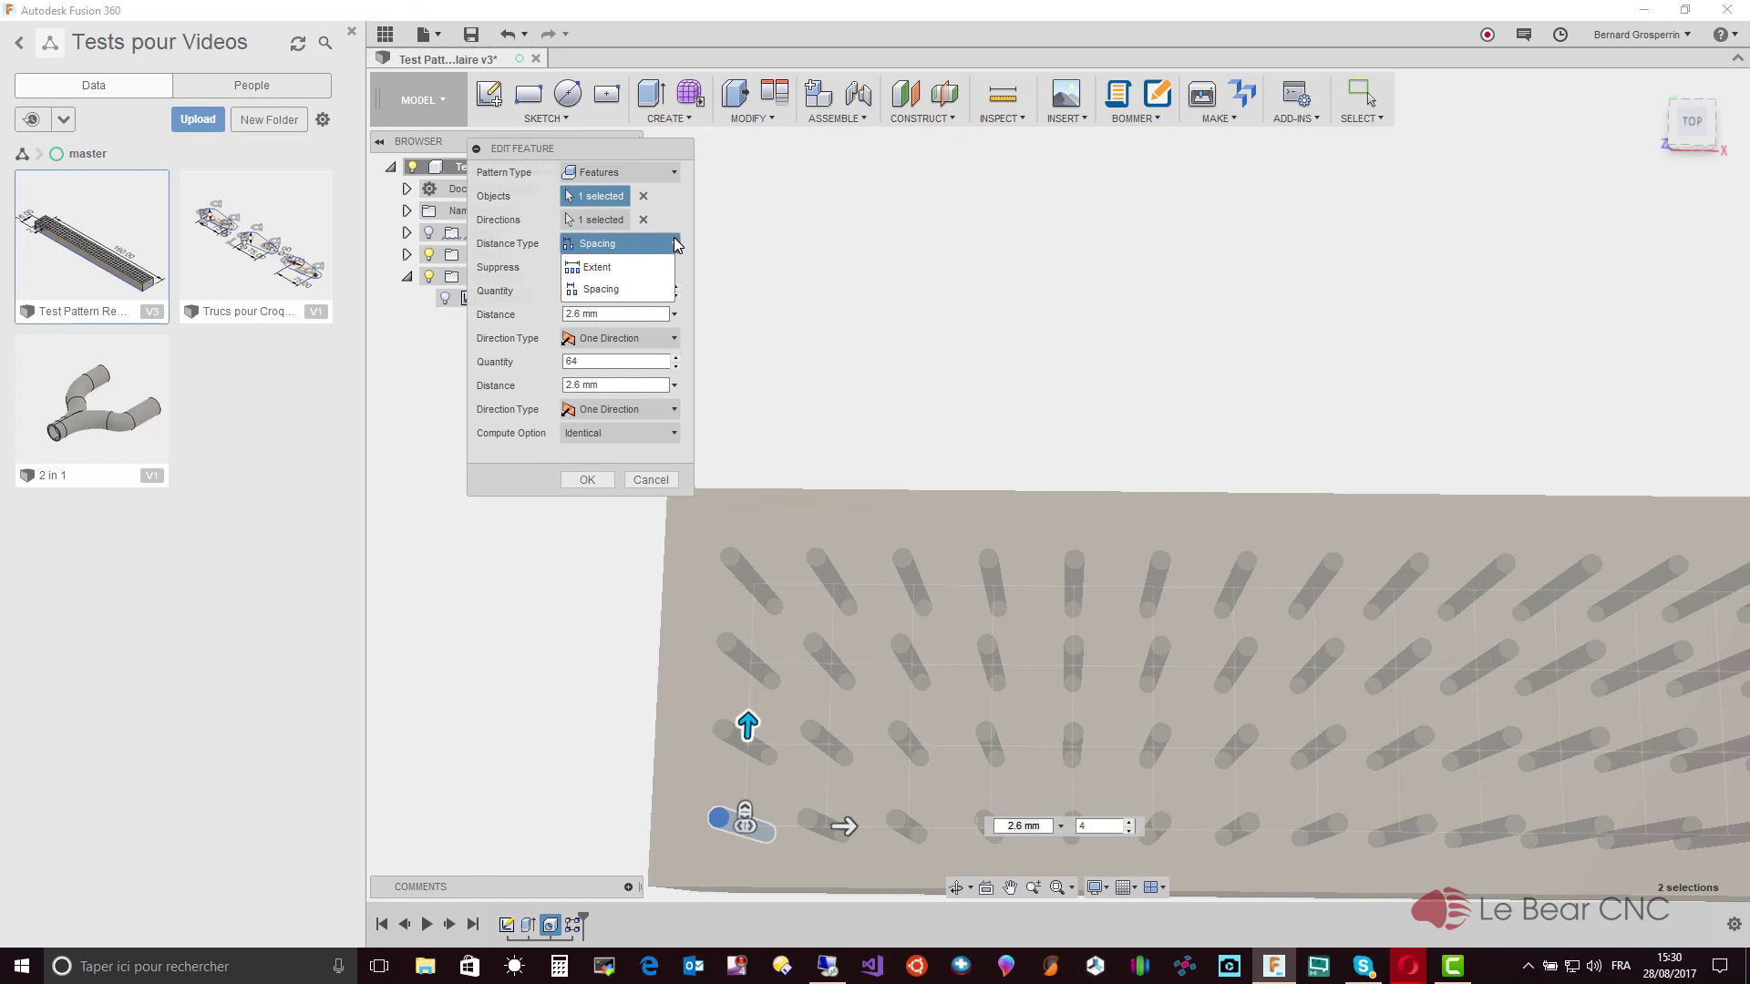
pyautogui.click(636, 289)
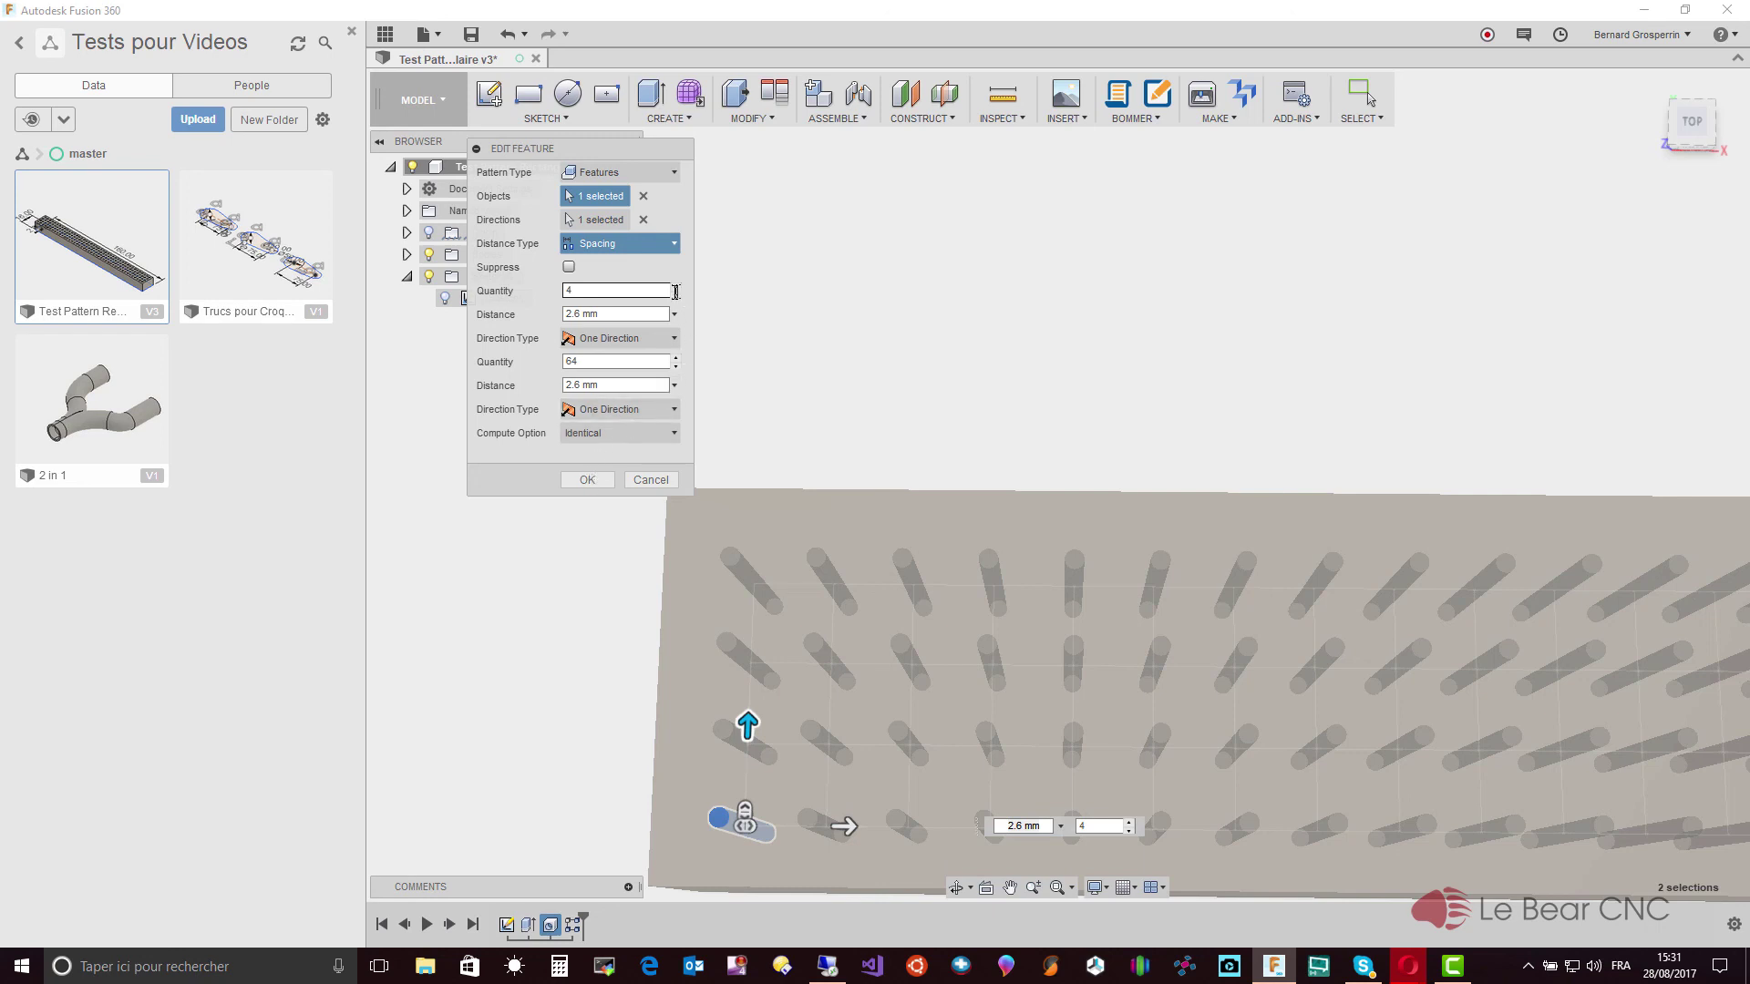
pyautogui.press('Tab')
pyautogui.press('Tab')
pyautogui.press('Tab')
pyautogui.click(588, 481)
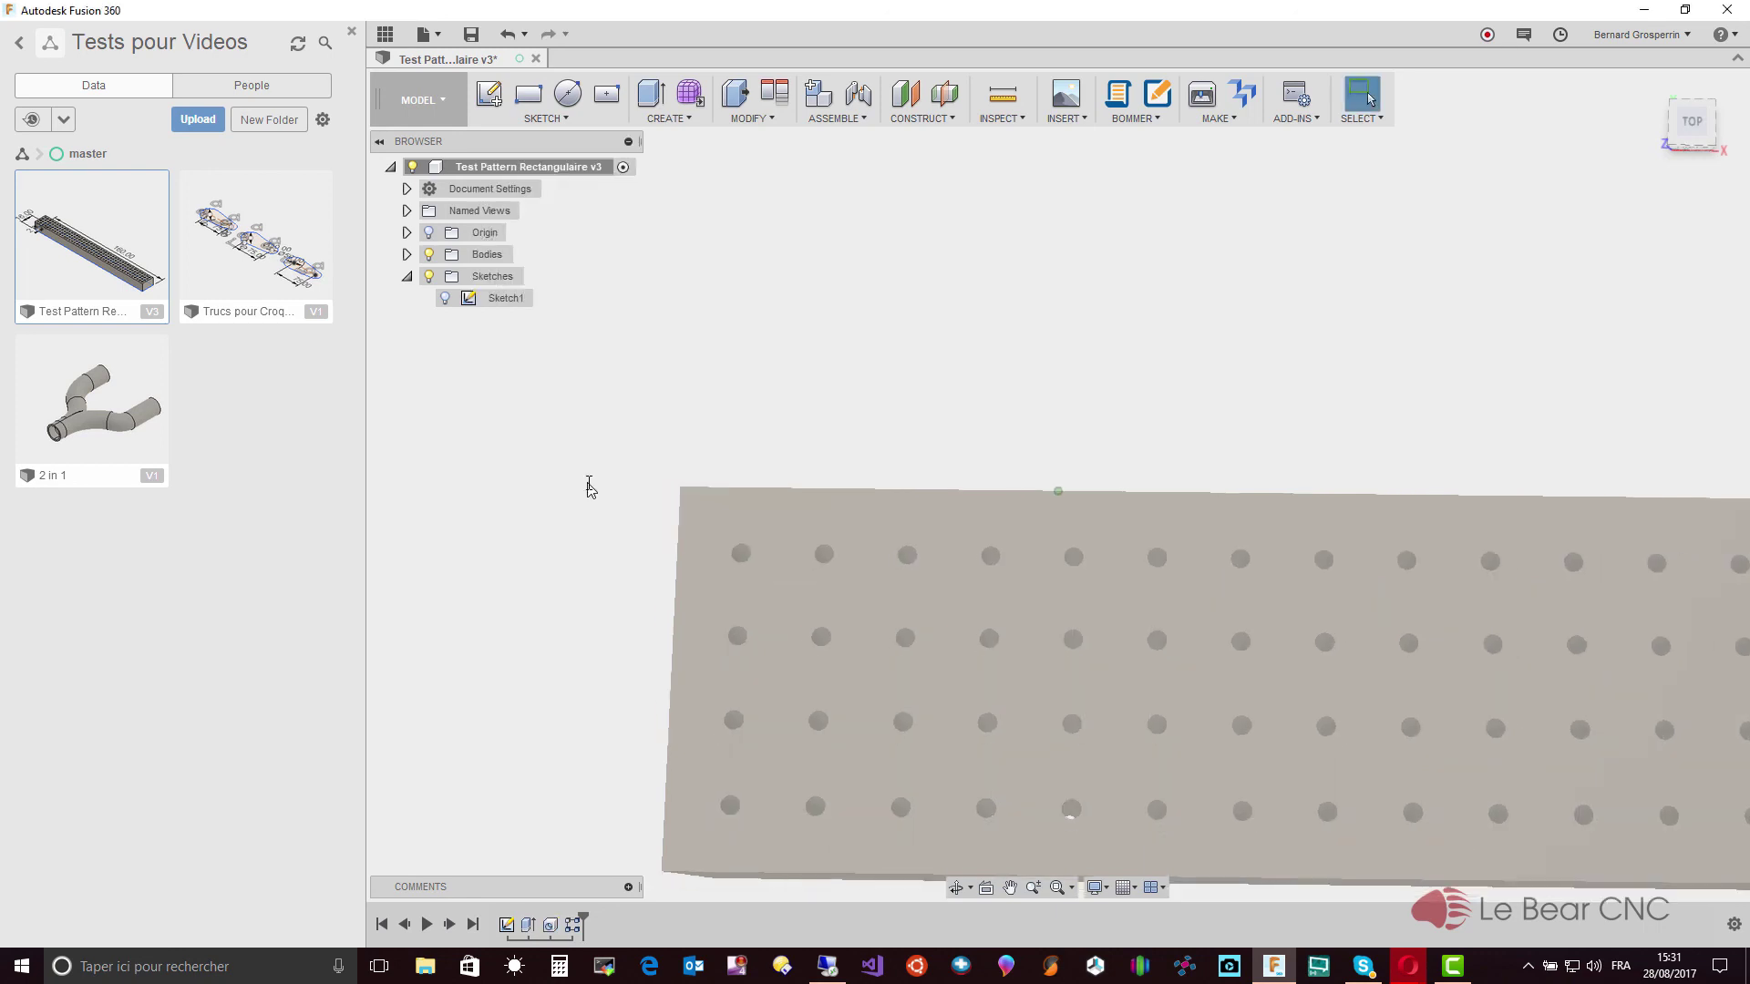